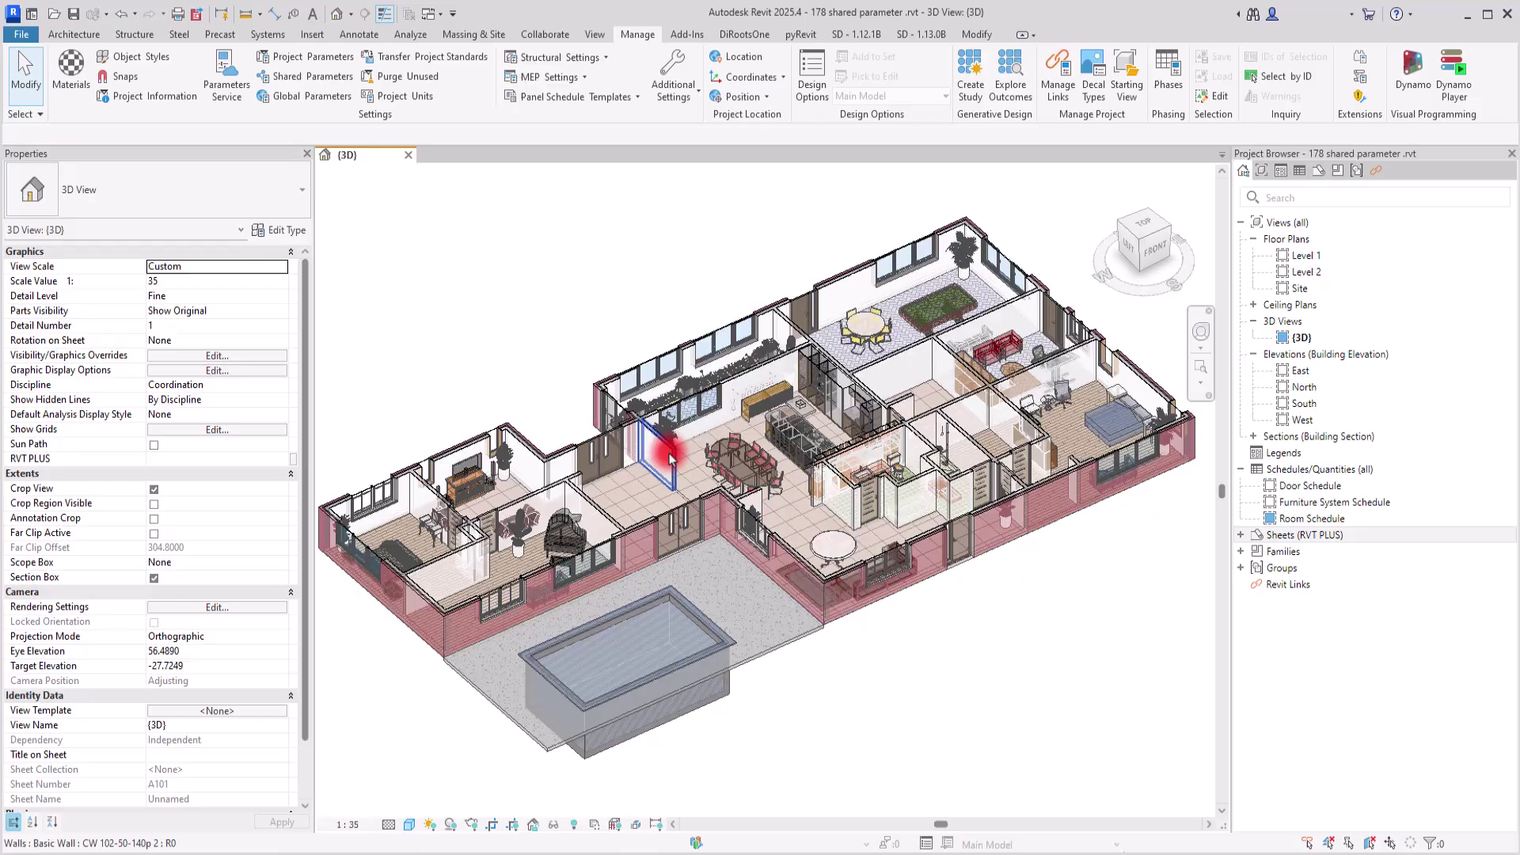
Step: Examine the instance and type properties of the short interior wall beside the potted plant
scroll(678, 463, up, 5)
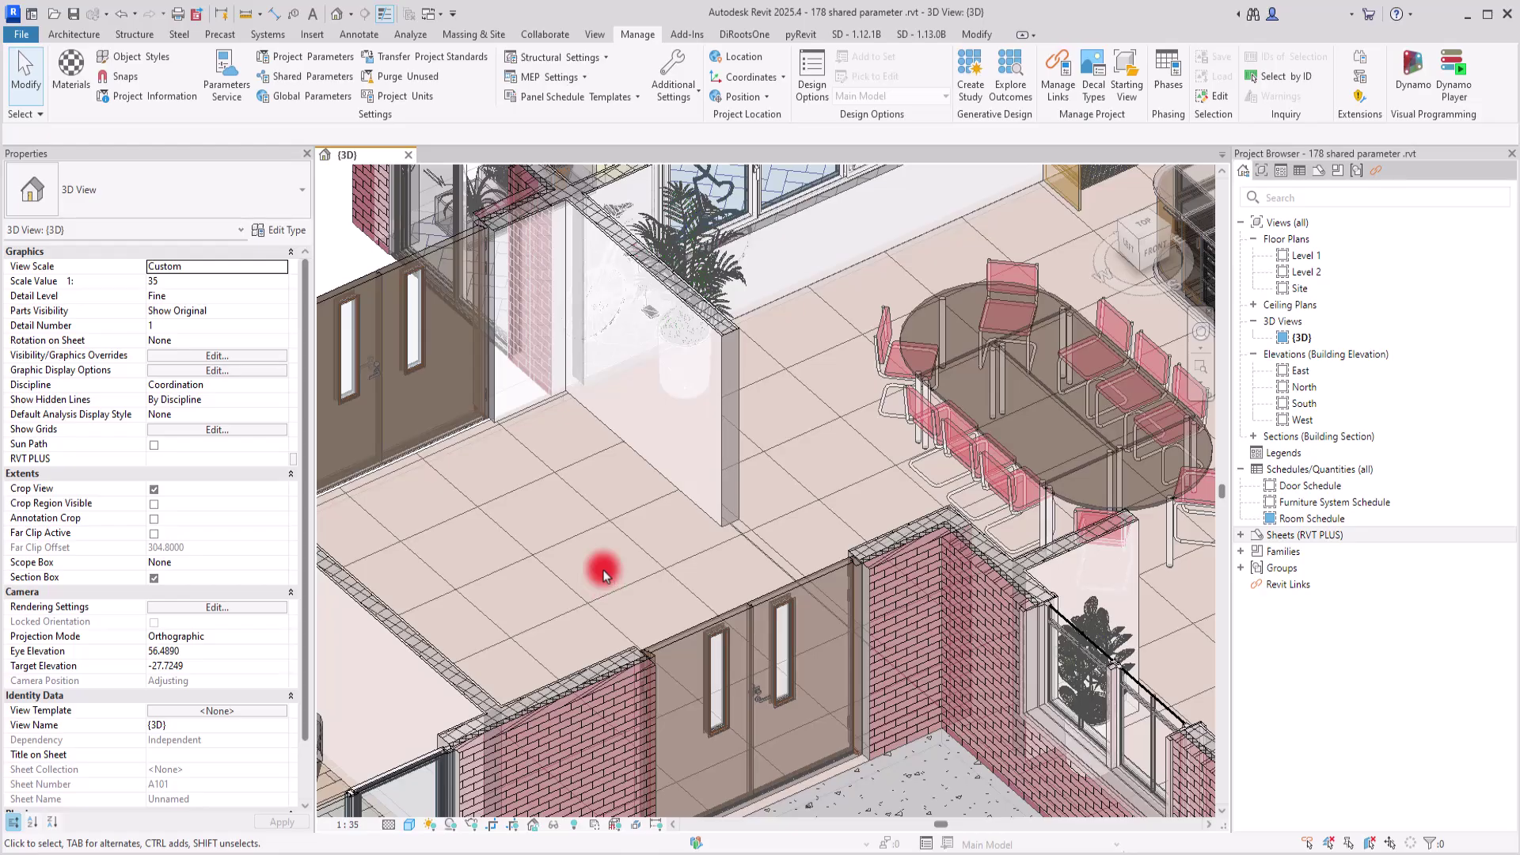
click(723, 466)
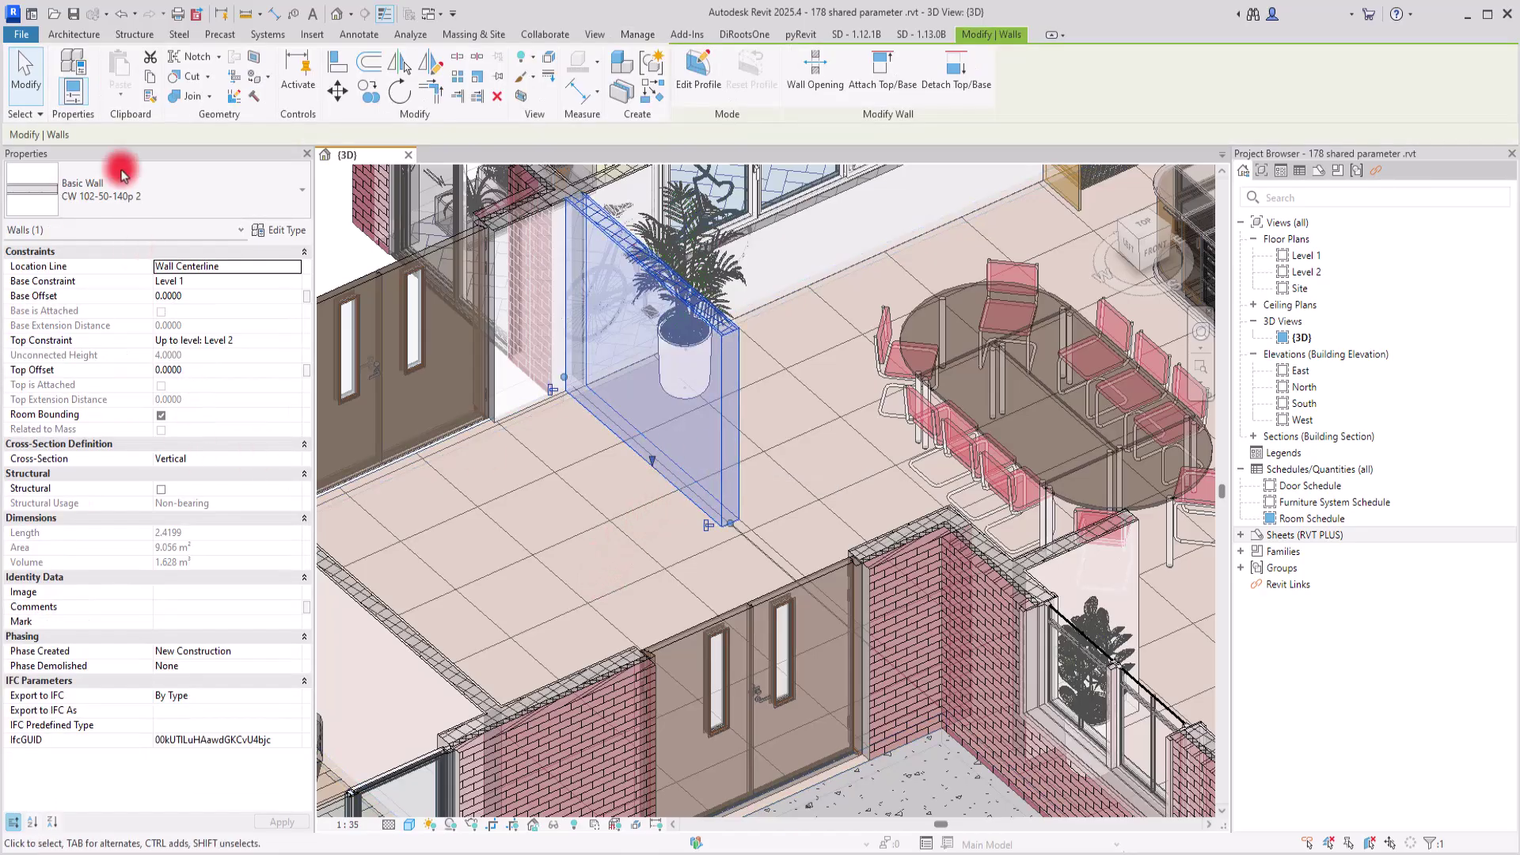
click(273, 214)
click(300, 204)
click(284, 230)
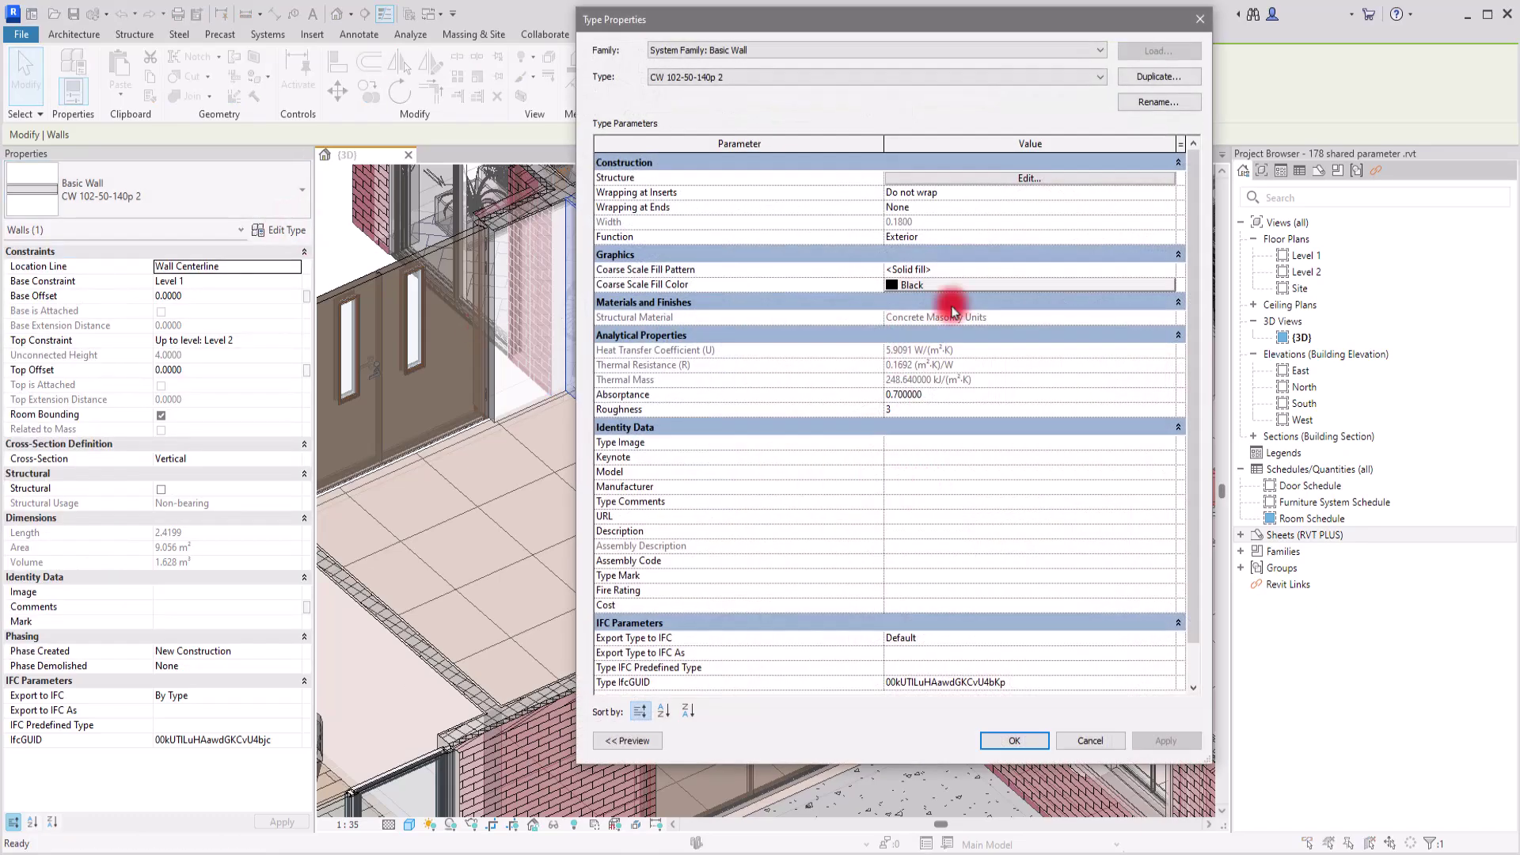
click(1199, 20)
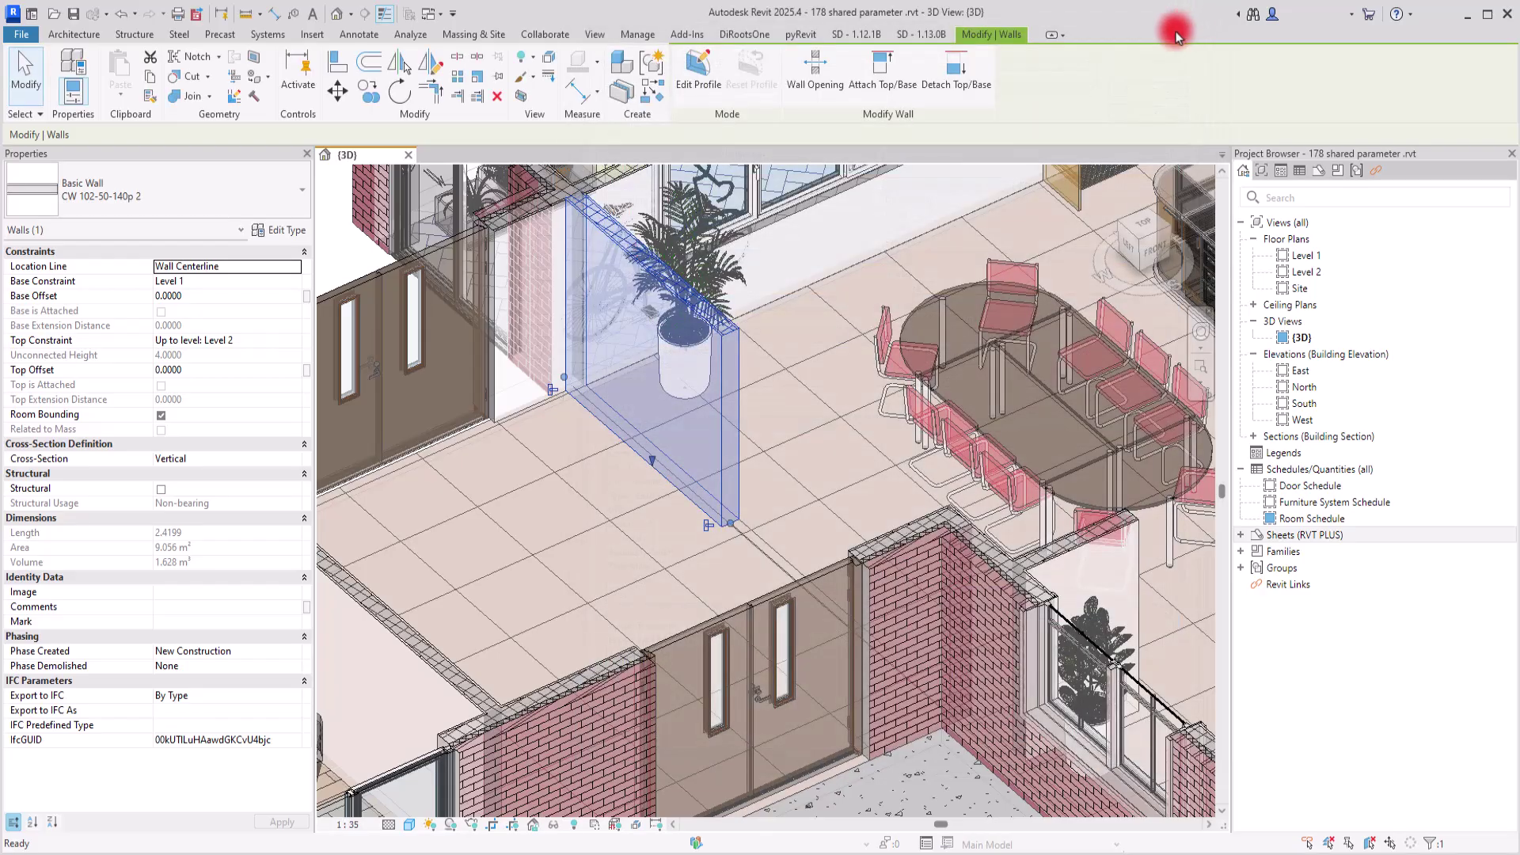
click(343, 247)
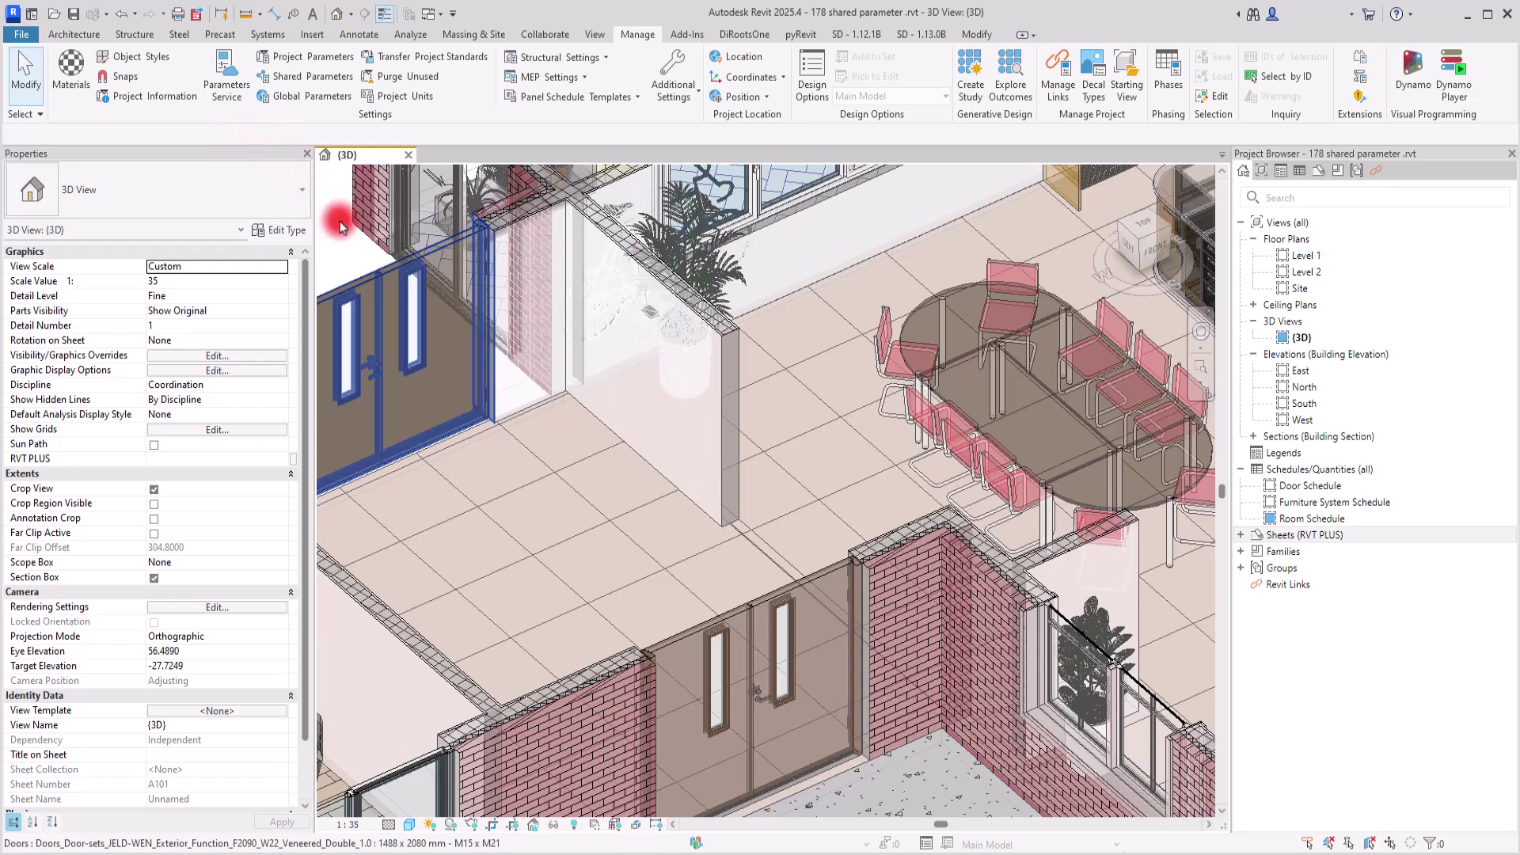
key(Escape)
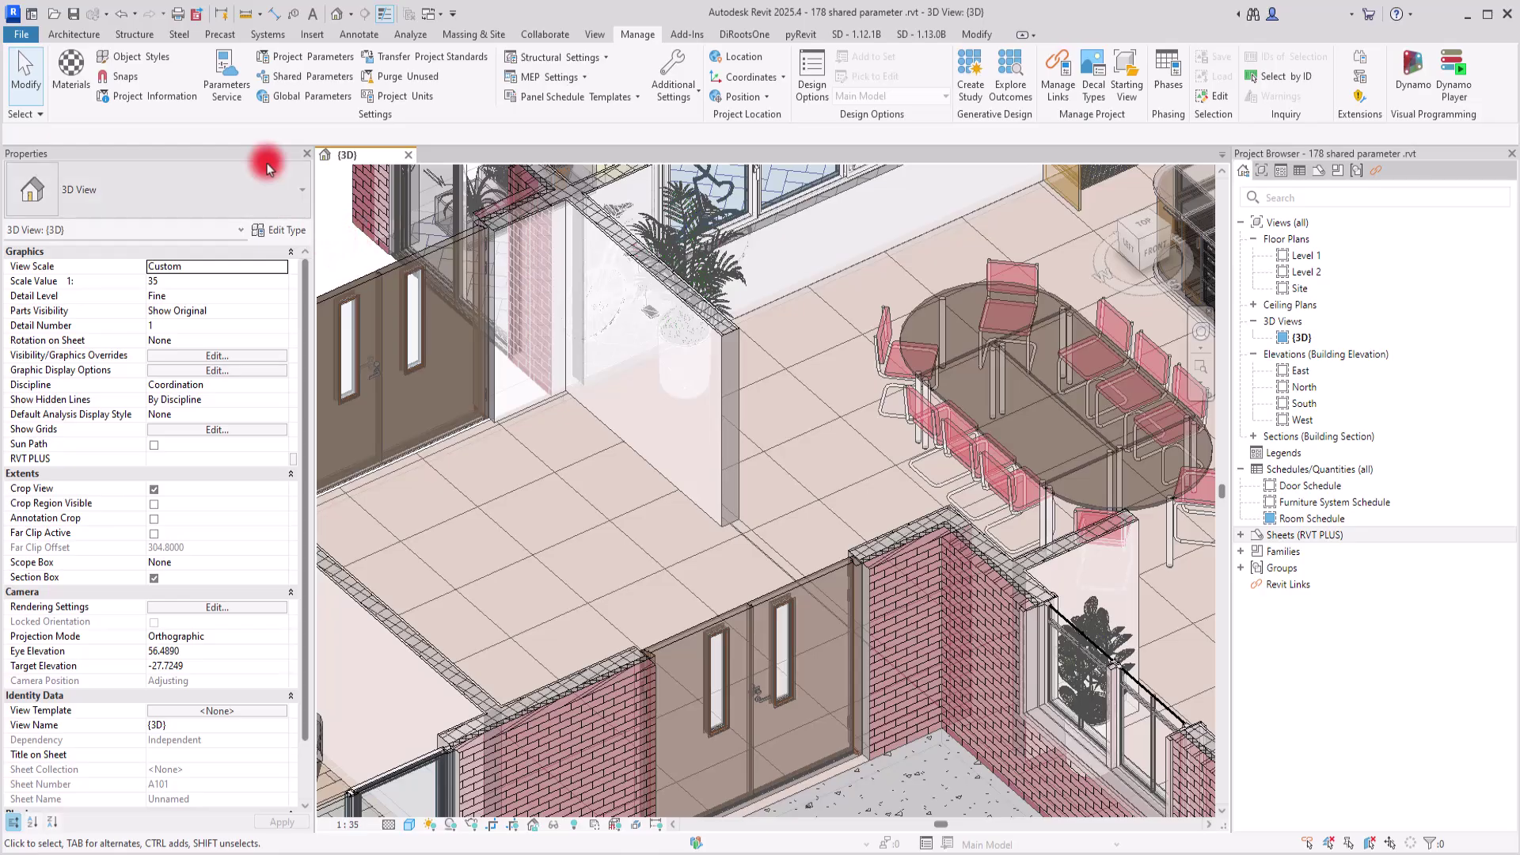
Step: Create a shared parameter file named FLOOR CORNISE.txt on the Desktop
click(276, 79)
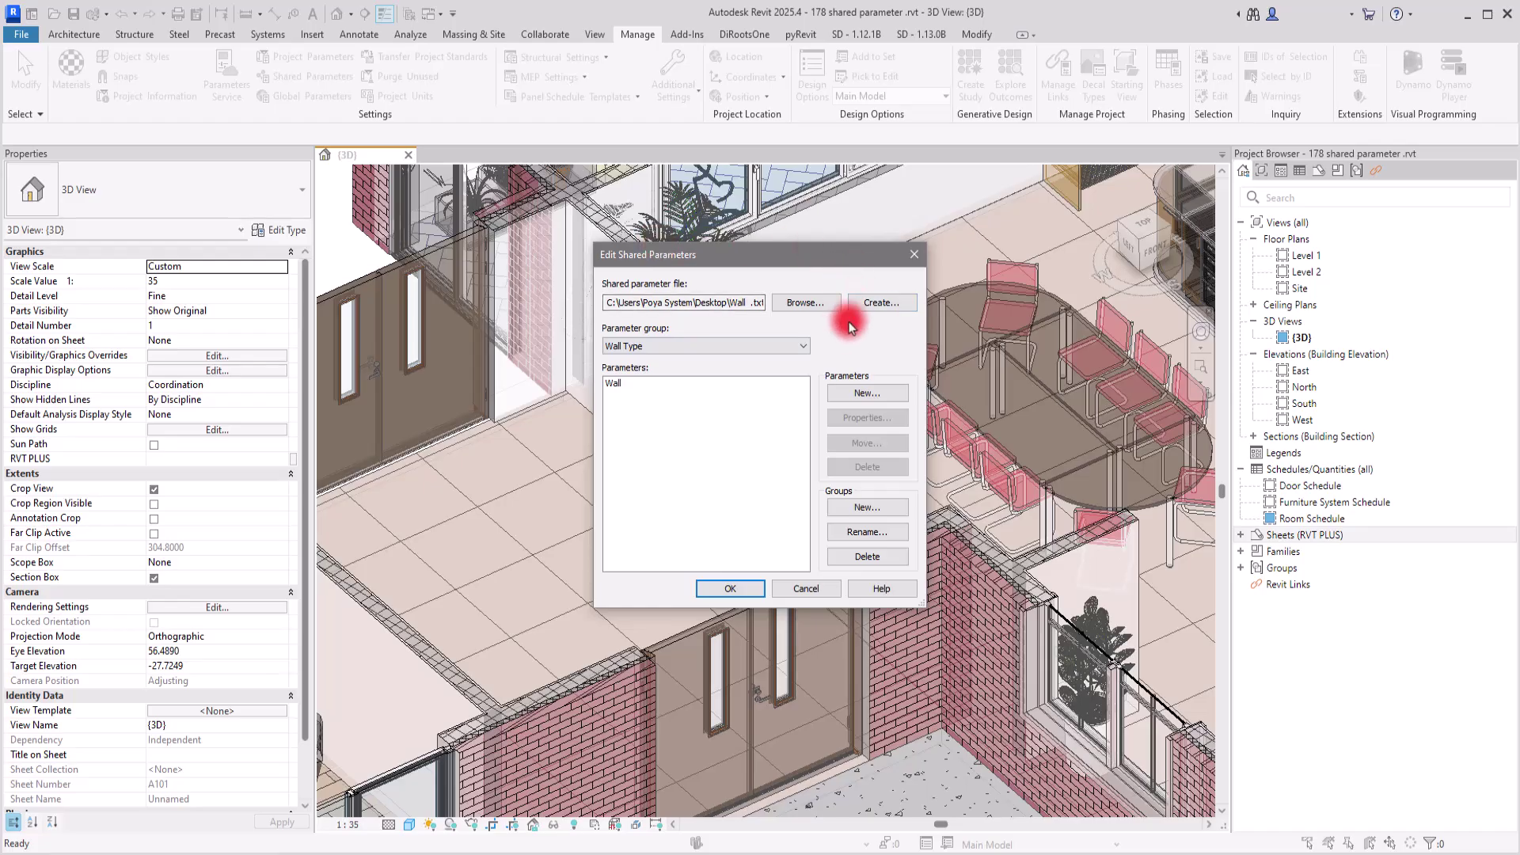
click(875, 304)
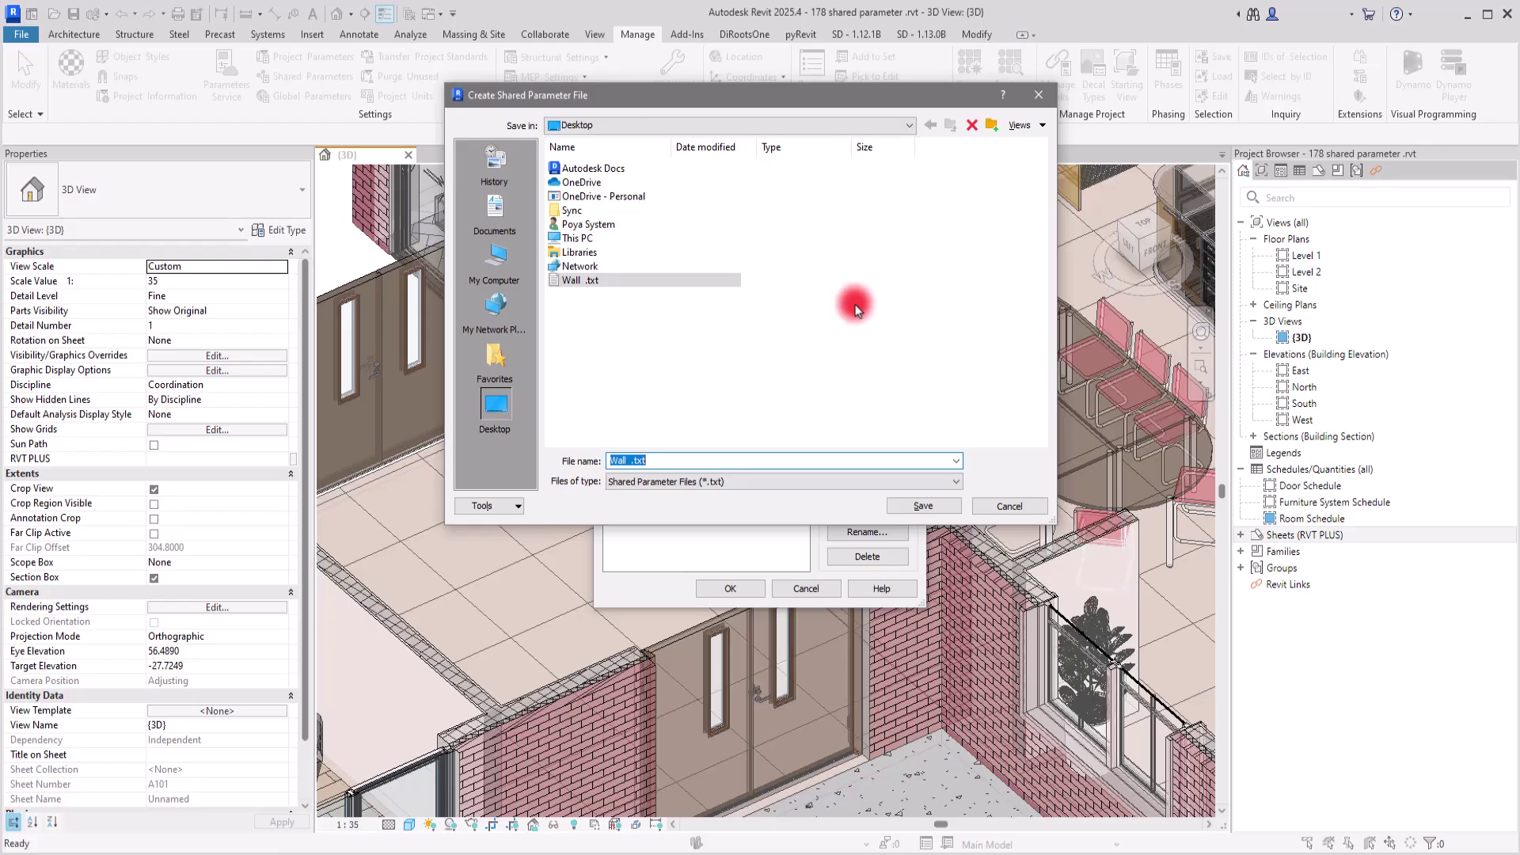
click(645, 355)
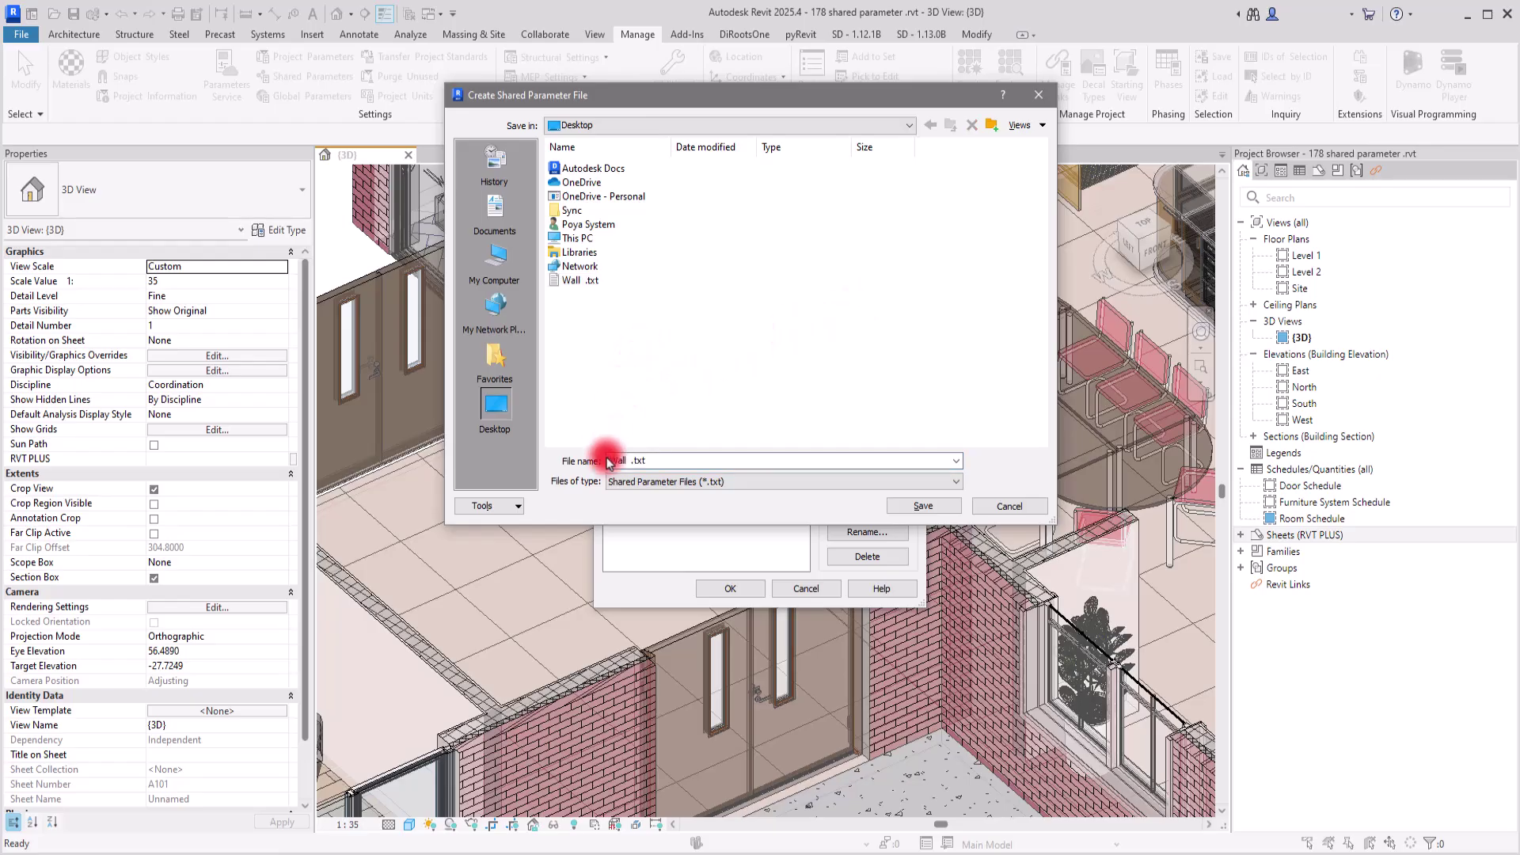
click(627, 460)
drag(627, 460, 599, 465)
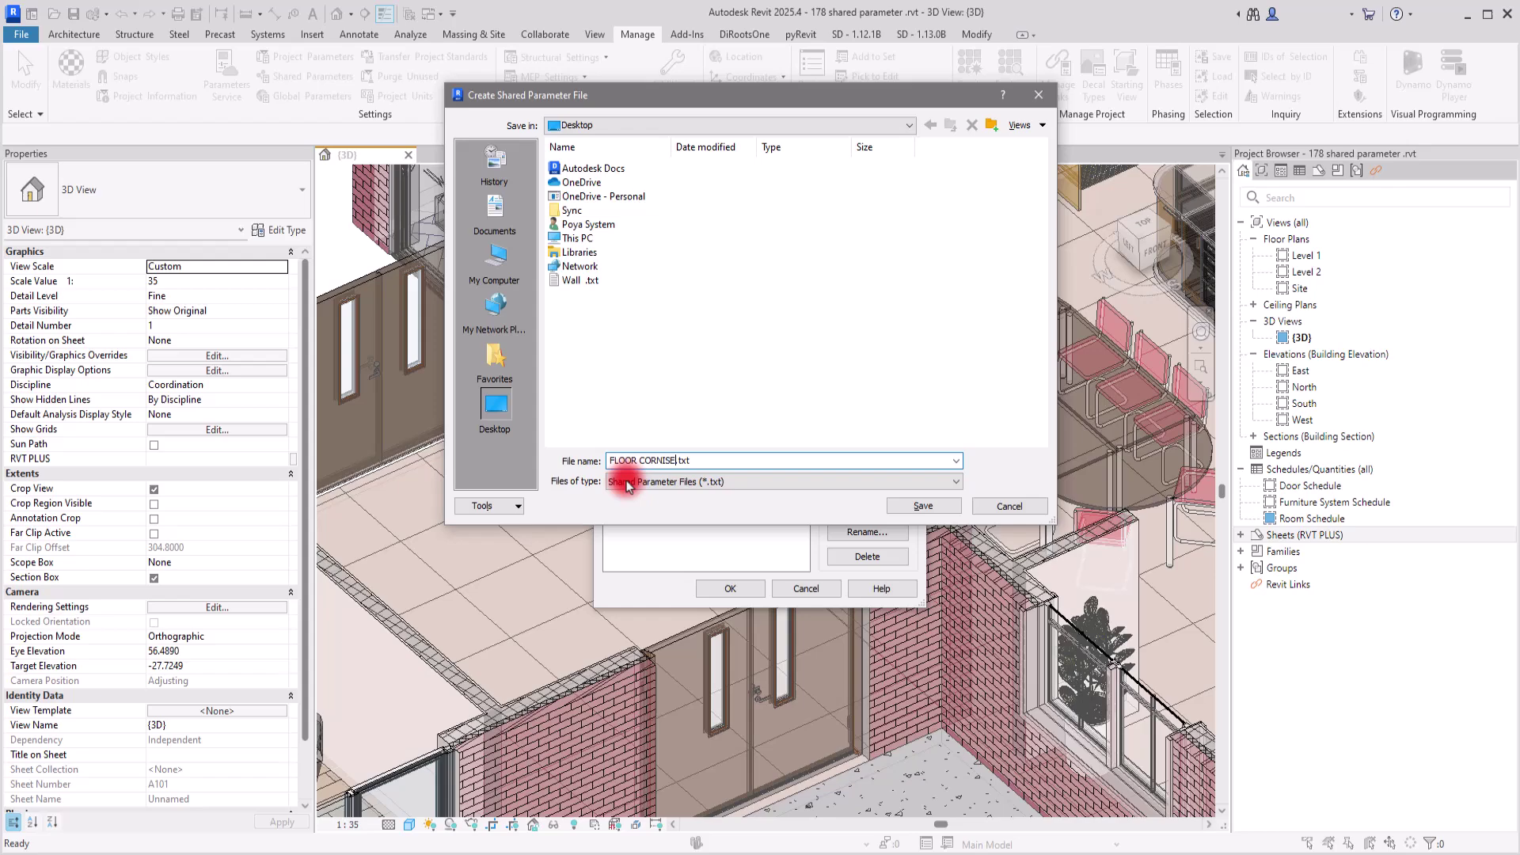
click(923, 506)
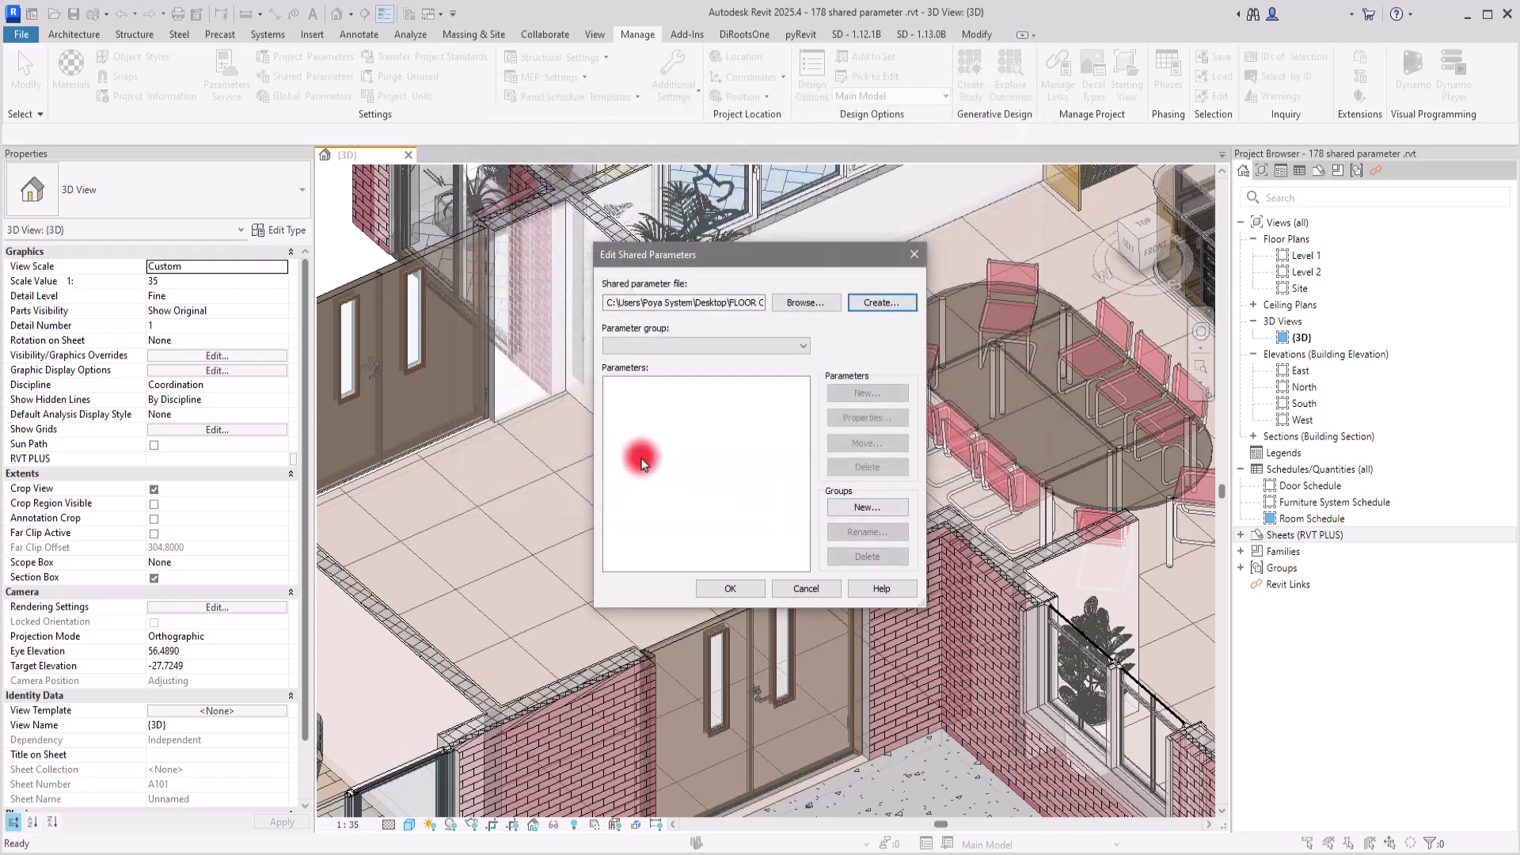
Step: Add a parameter group named FLOOR DETAIL to the shared parameter file
click(848, 509)
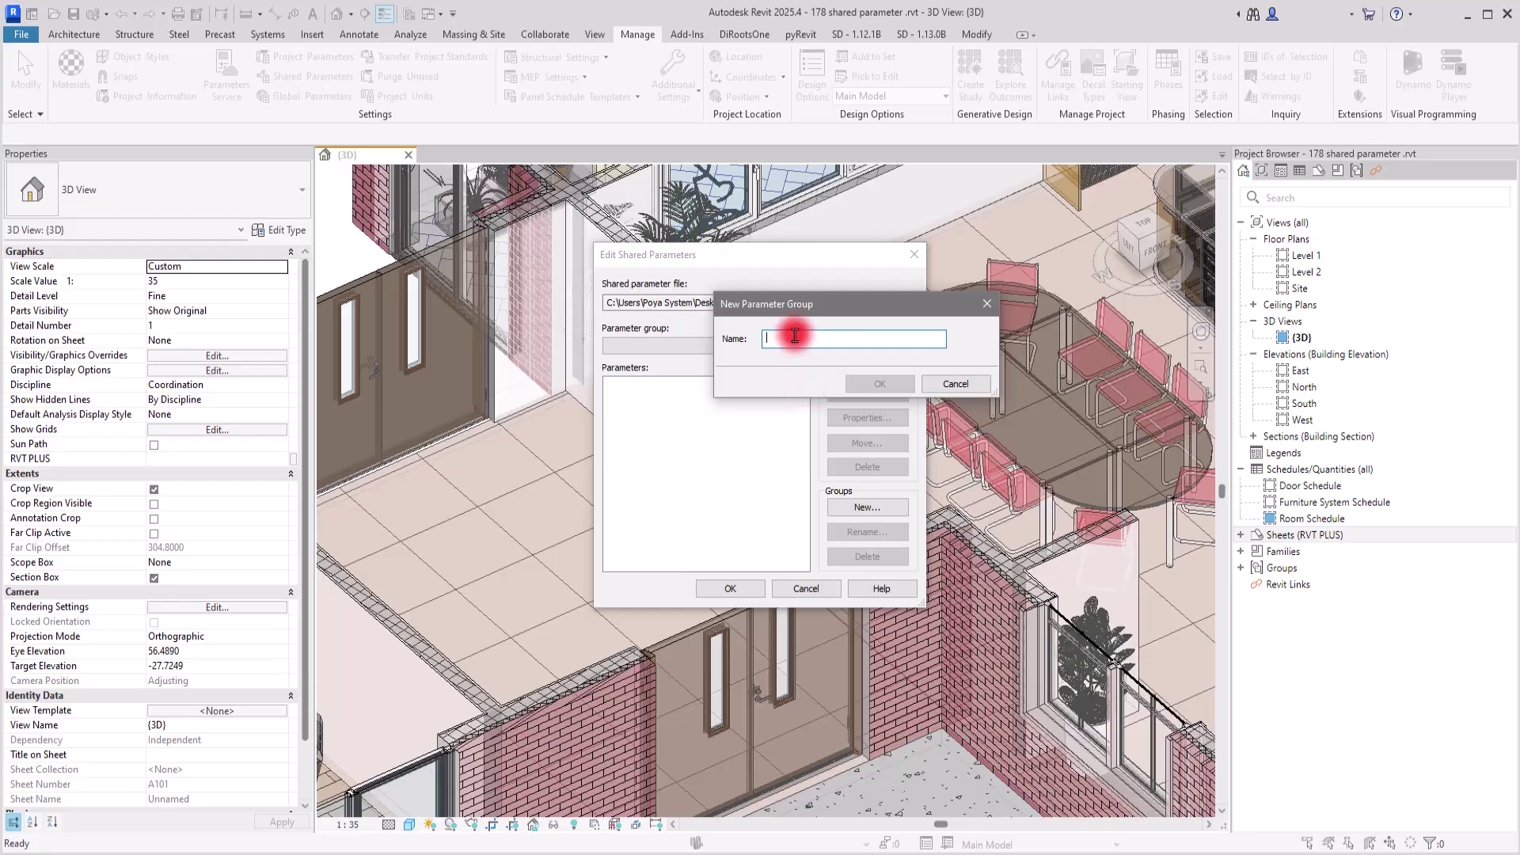
text(FLOOR DETAIL)
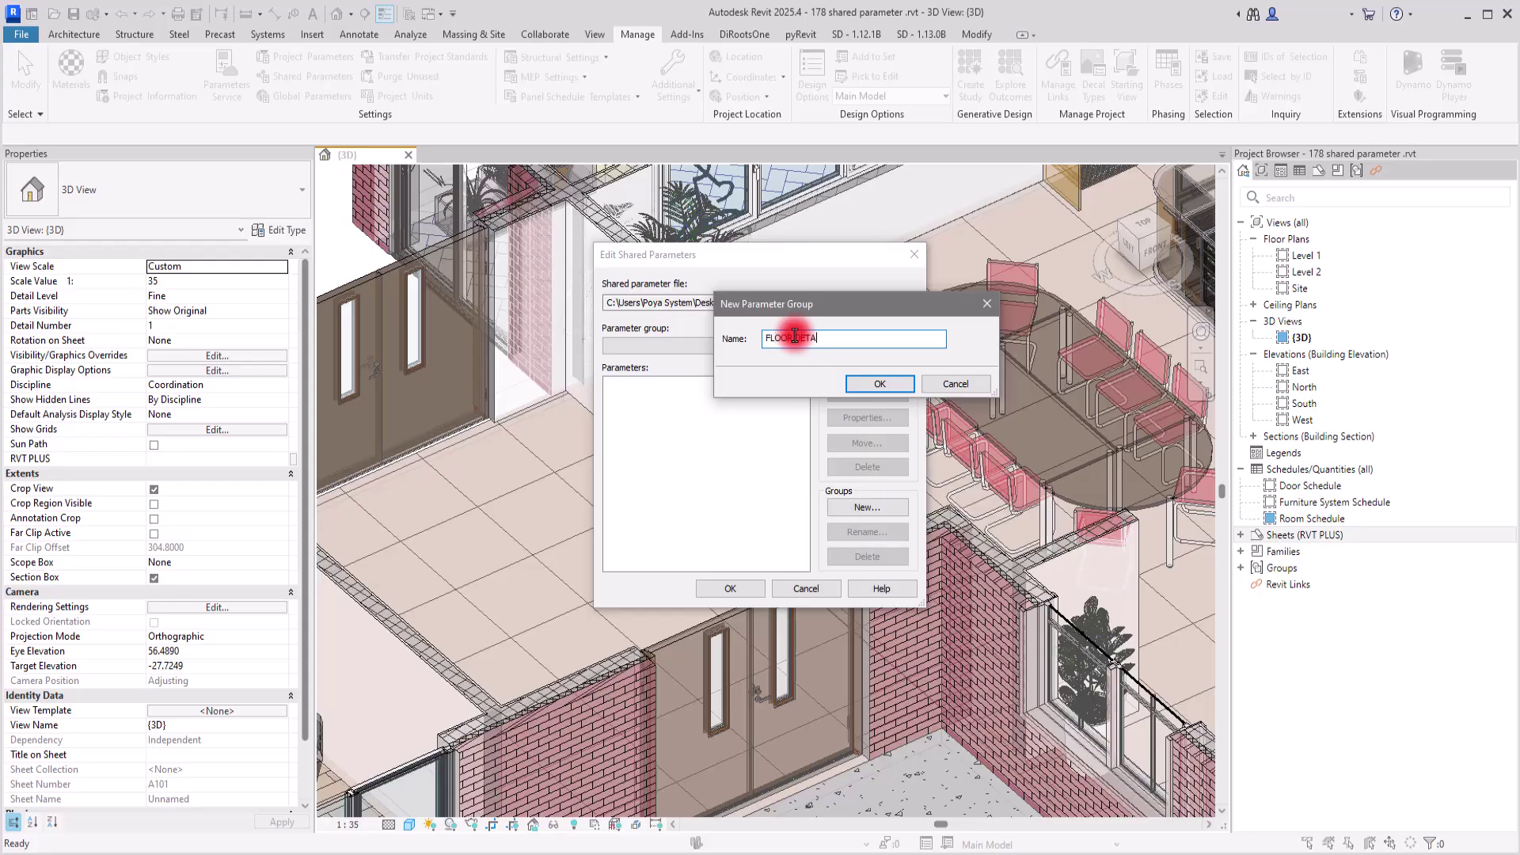
click(877, 383)
Step: Add a shared parameter named CORNISE to the FLOOR DETAIL group, with Common discipline and Text data type, and save the shared parameter edits
click(849, 394)
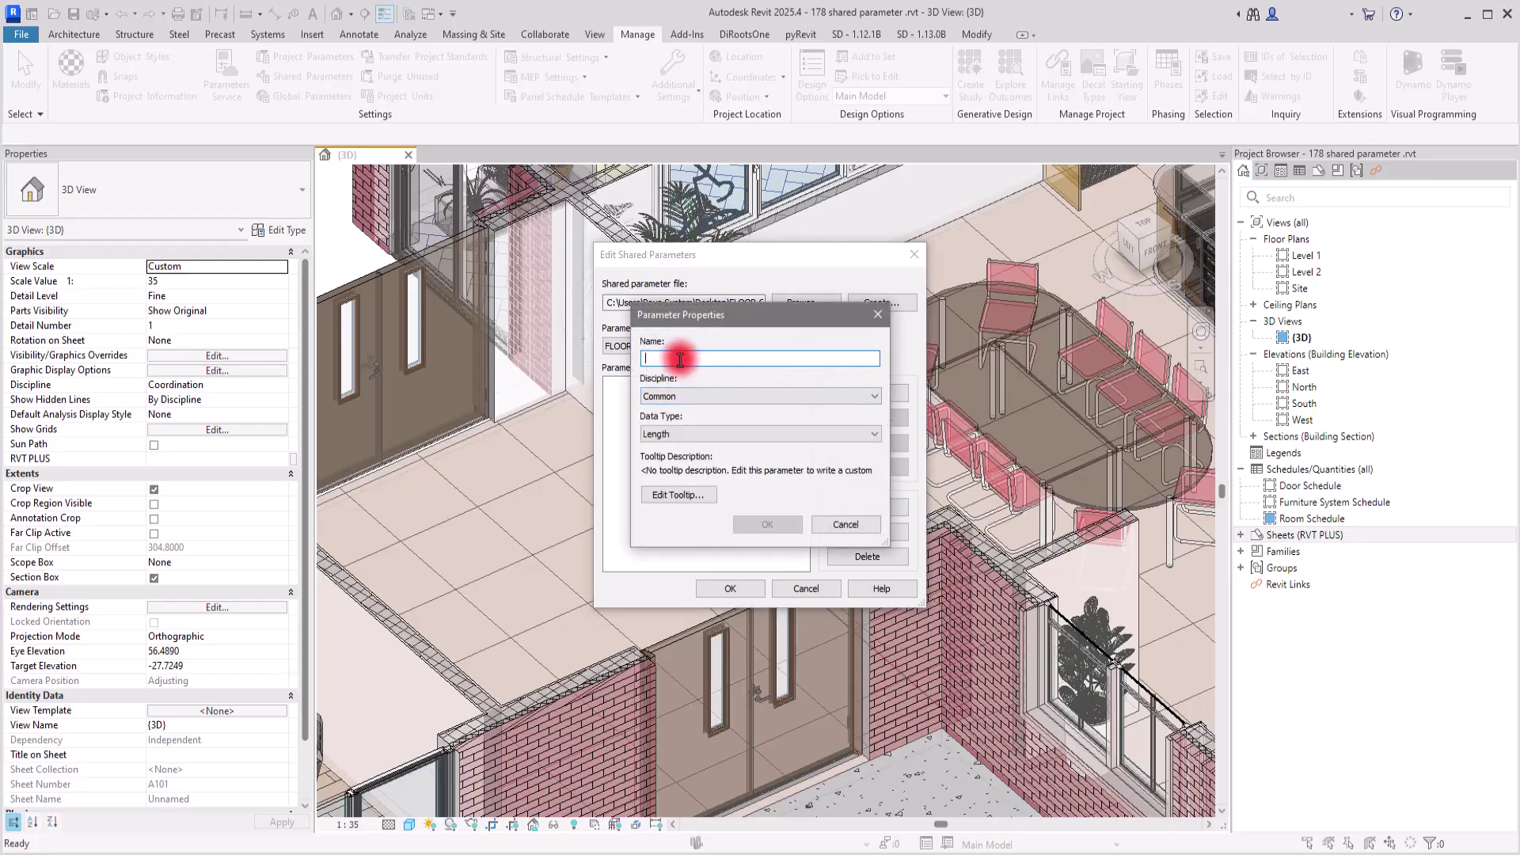
text(F)
key(BackSpace)
text(CORNISE)
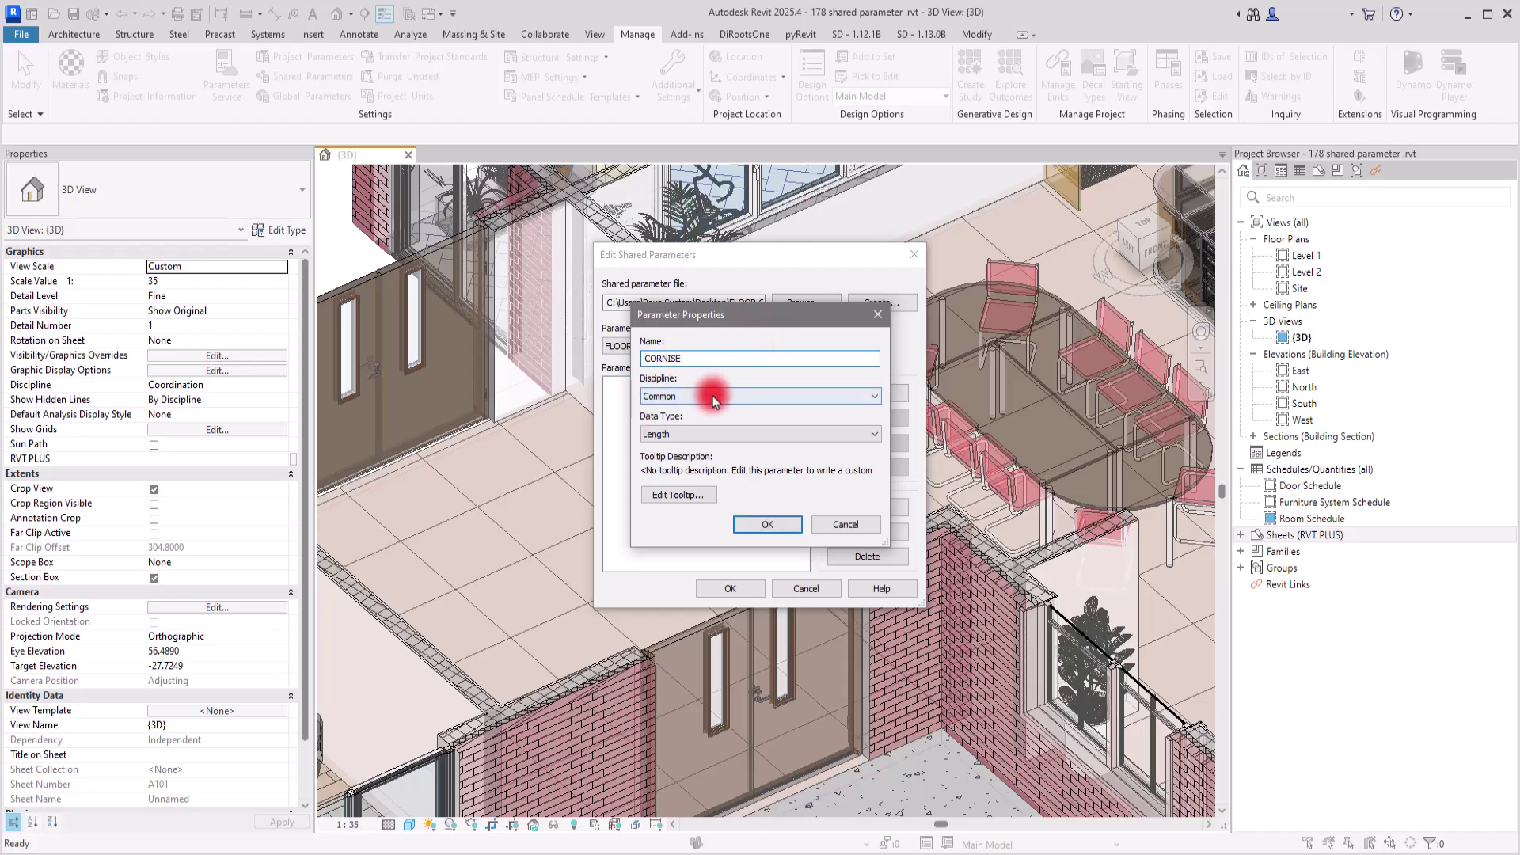
click(712, 396)
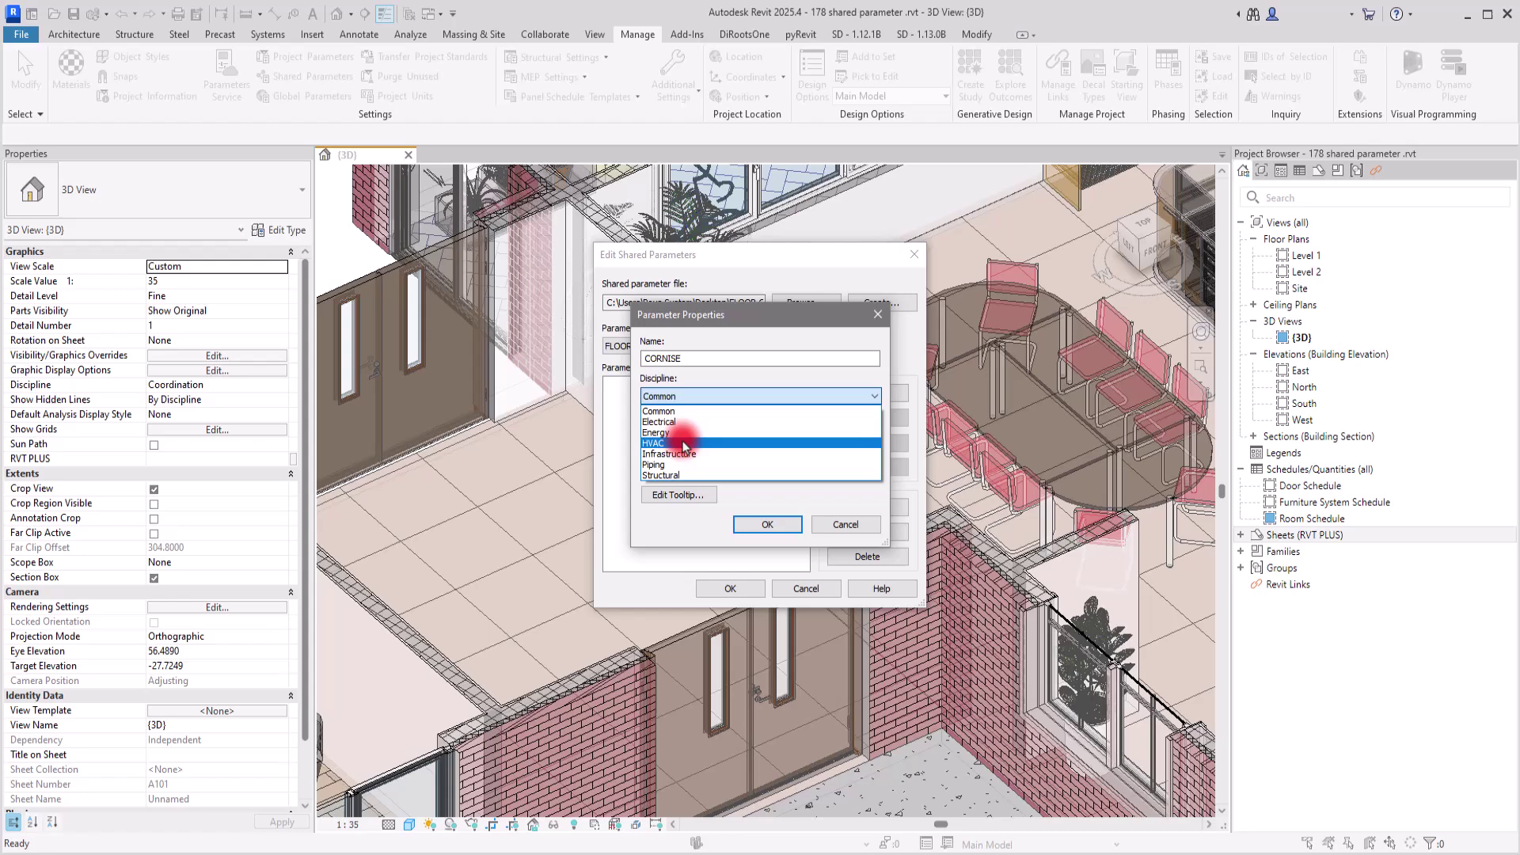
click(679, 392)
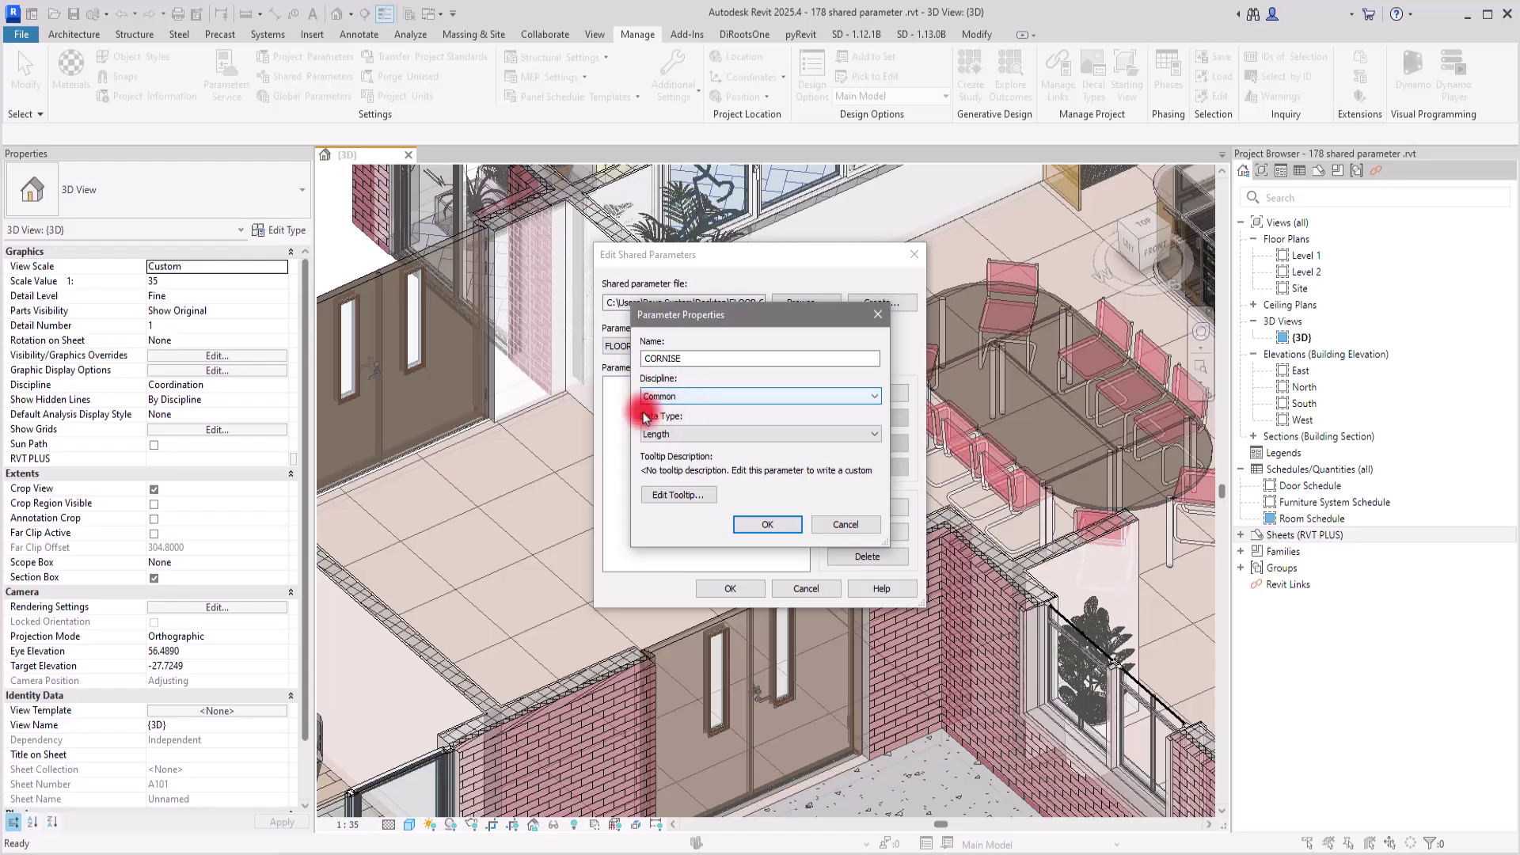
click(703, 434)
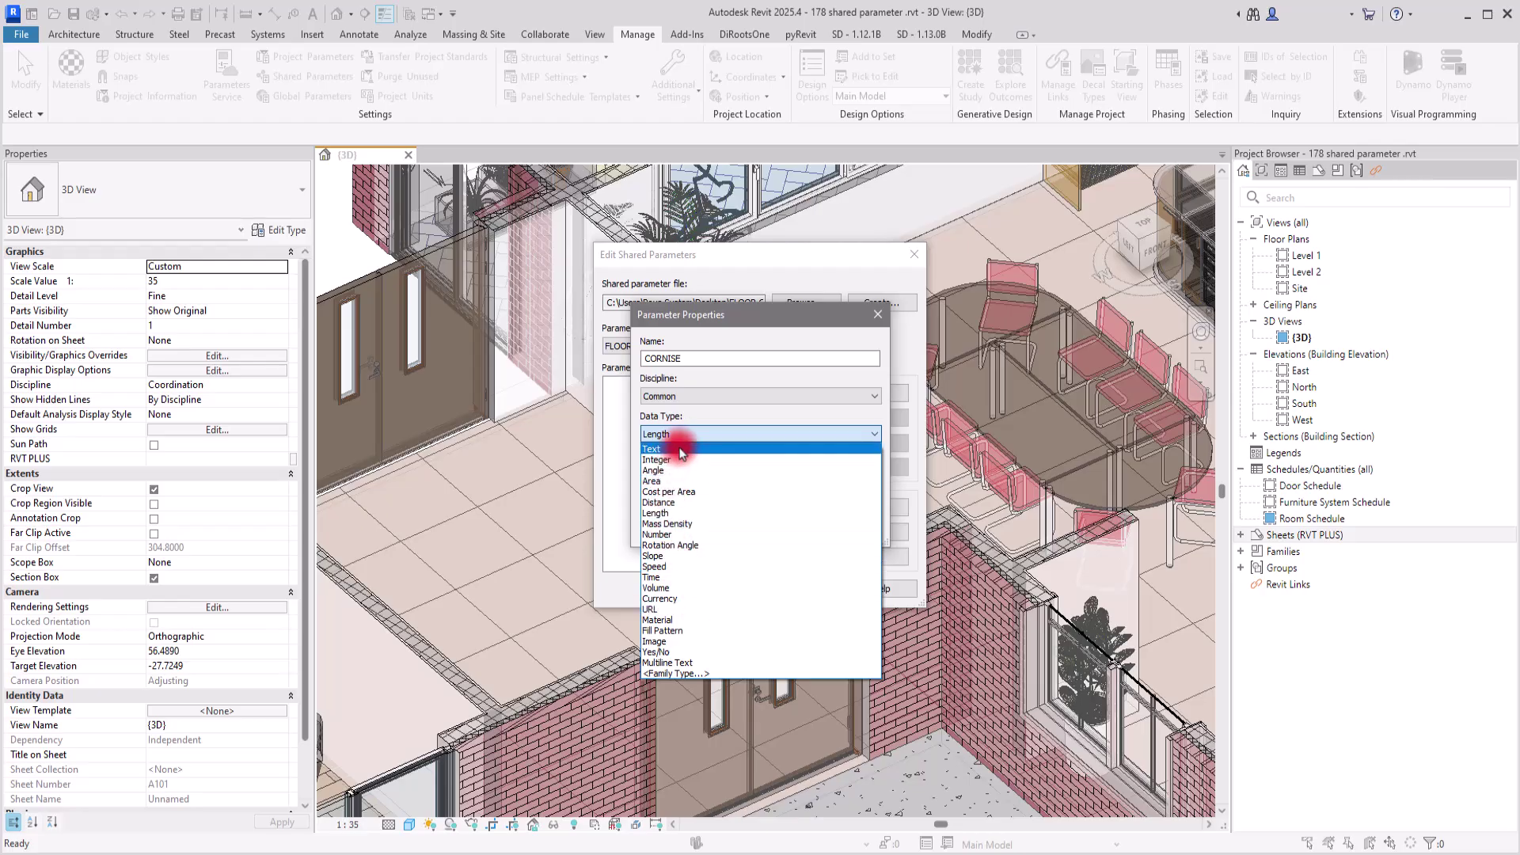
click(681, 450)
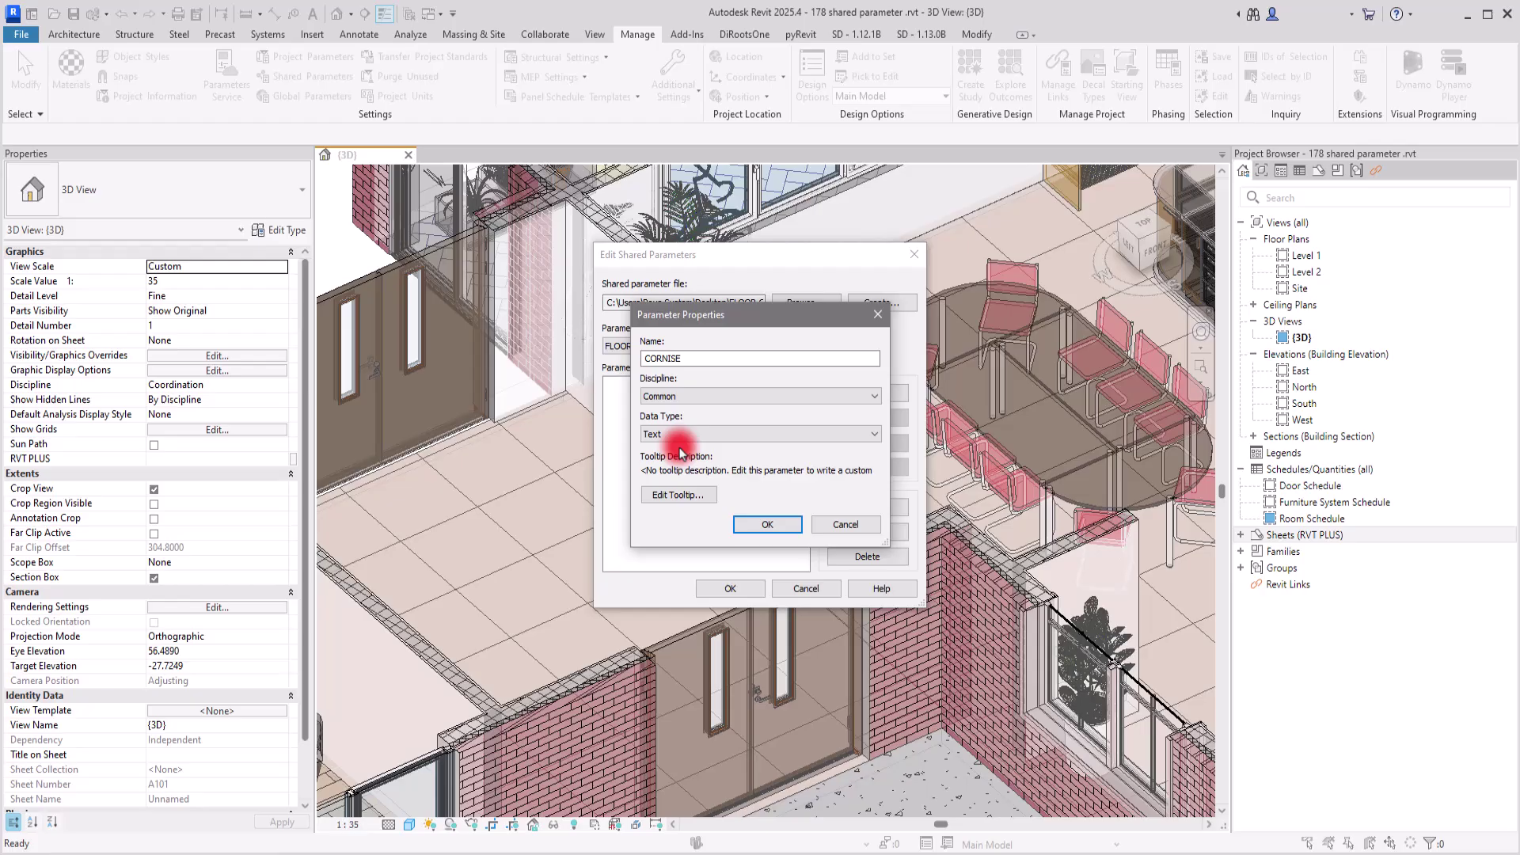
click(776, 522)
click(730, 589)
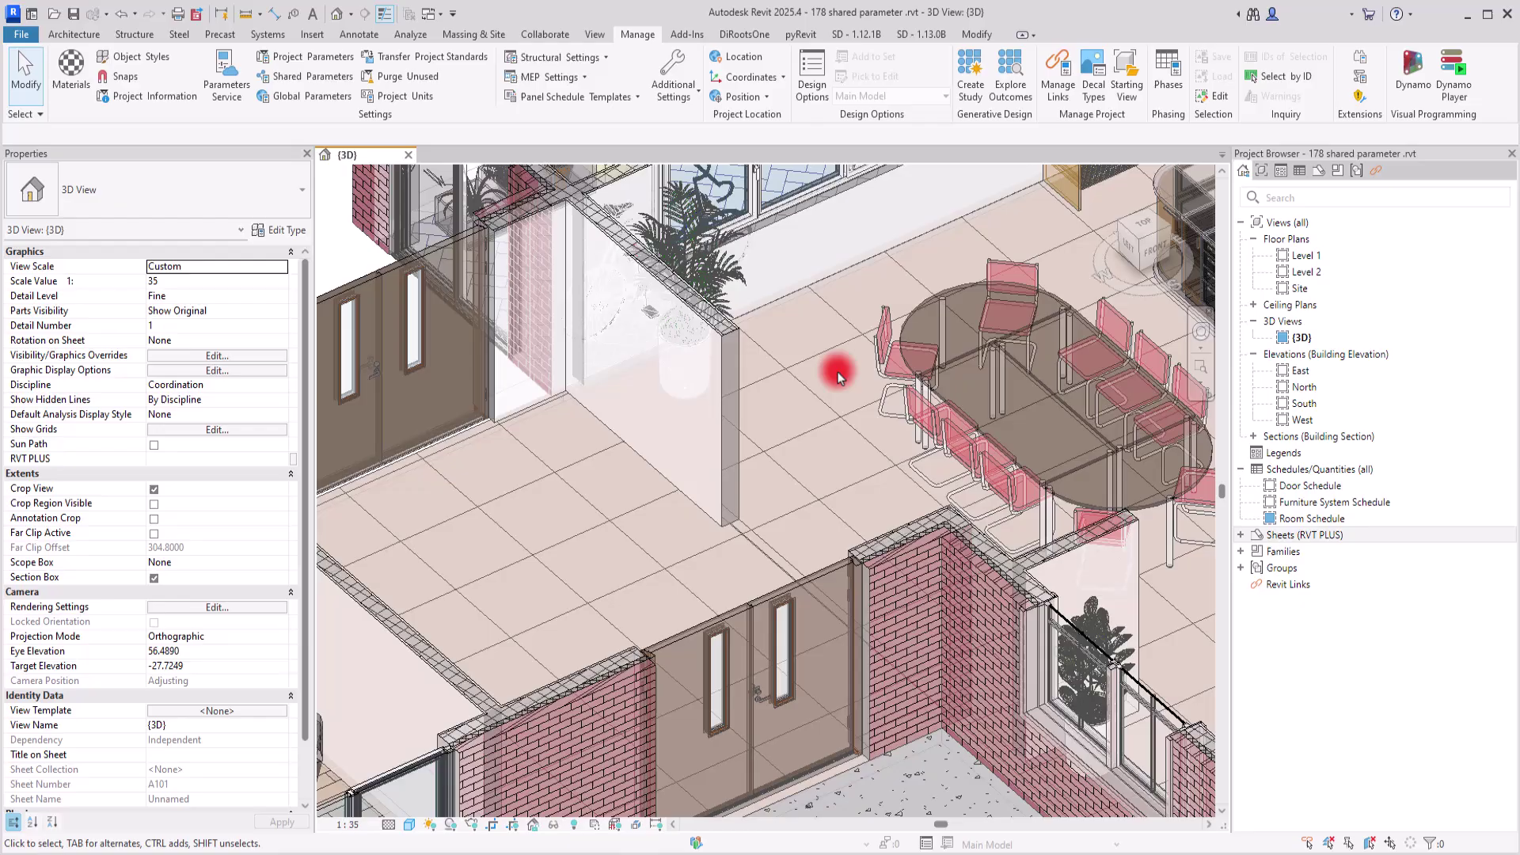
Step: Start a new project parameter as a shared parameter and choose CORNISE from the FLOOR DETAIL group
click(301, 57)
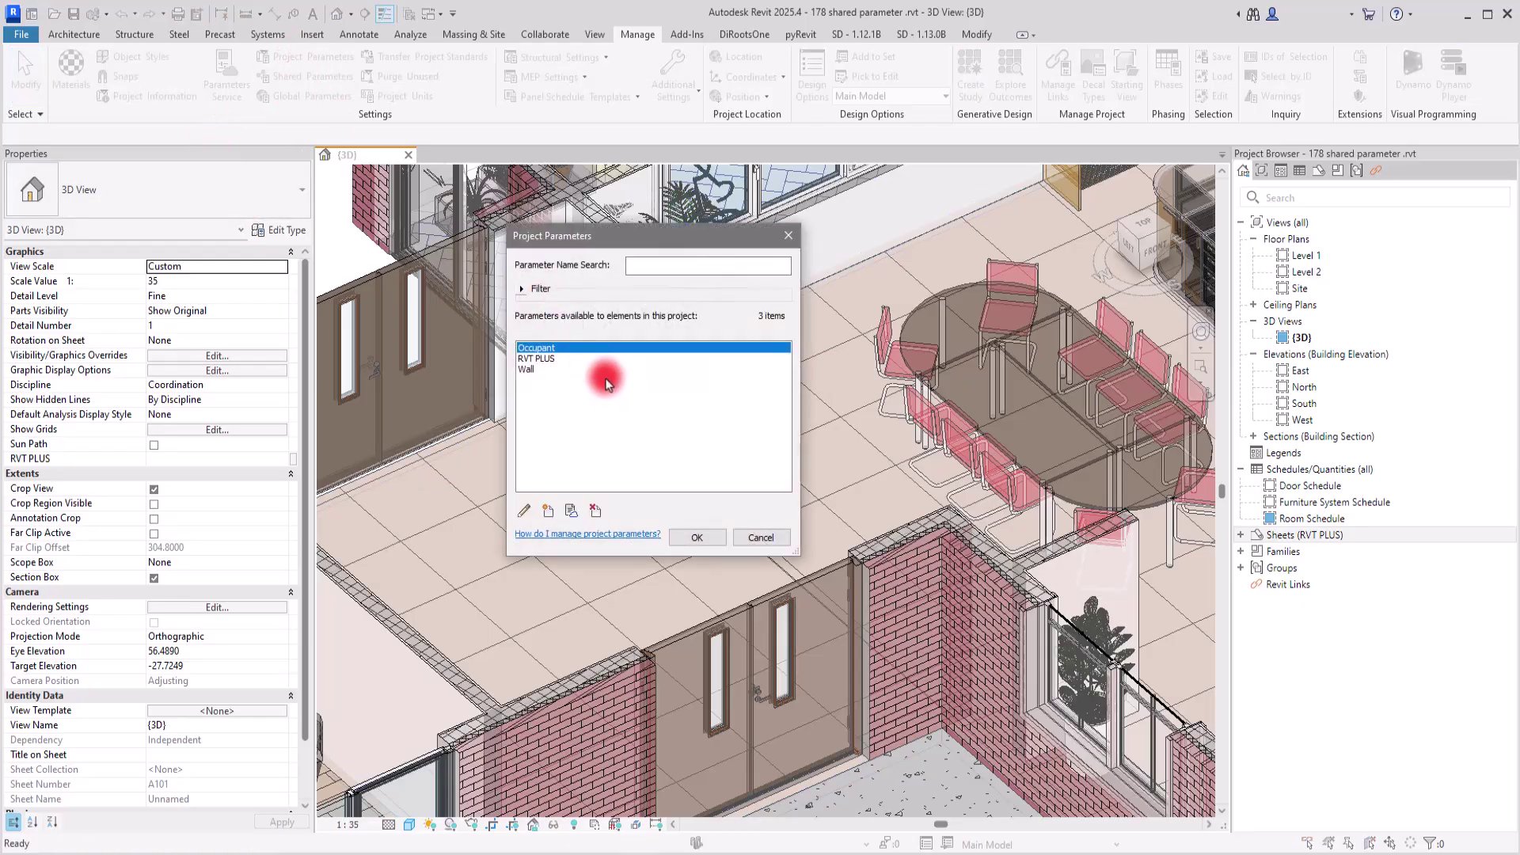
click(547, 513)
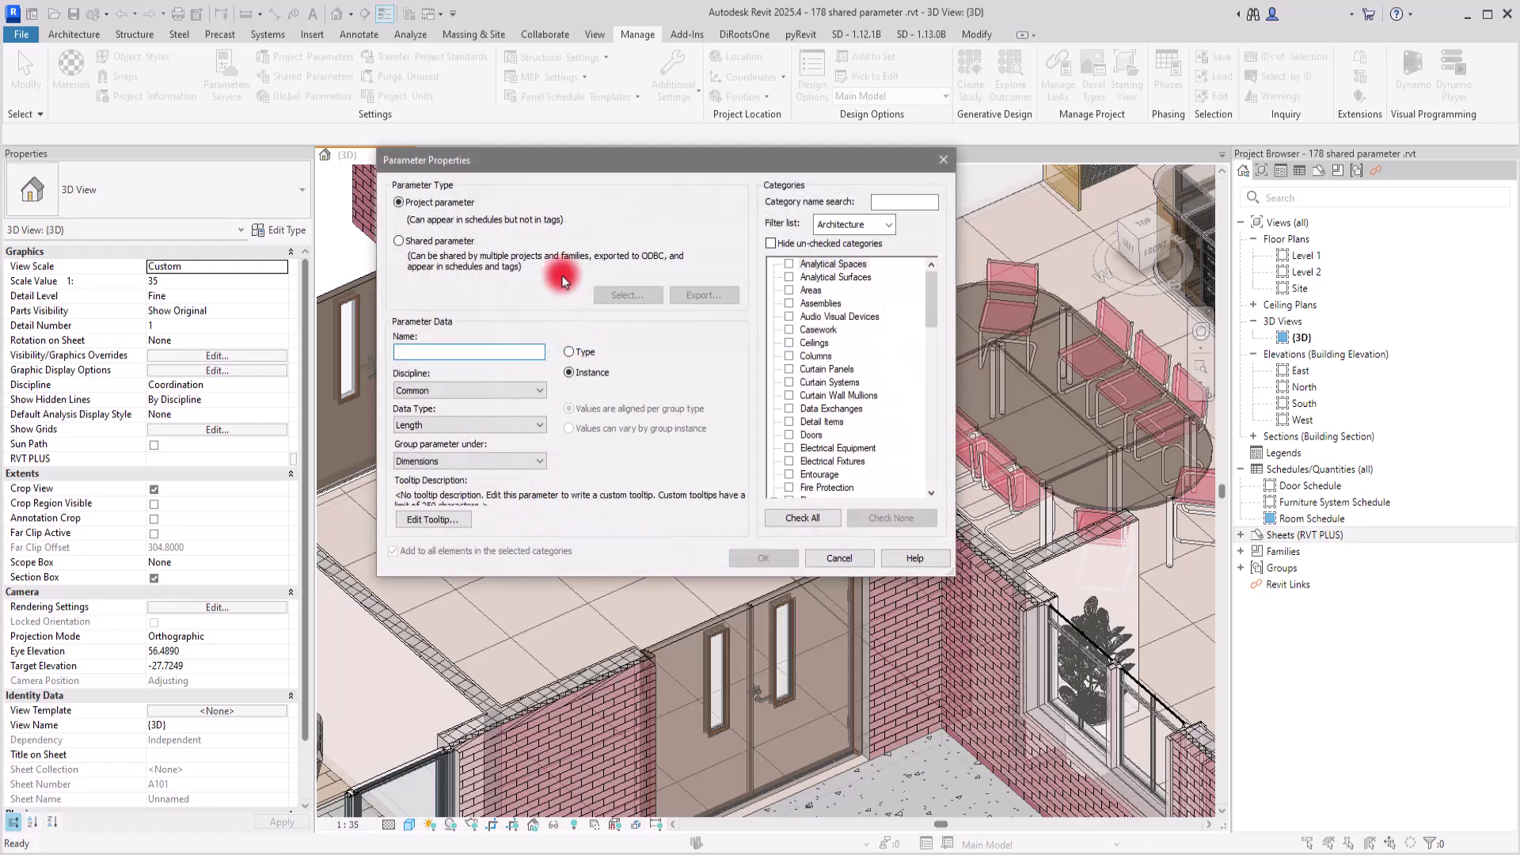
click(401, 242)
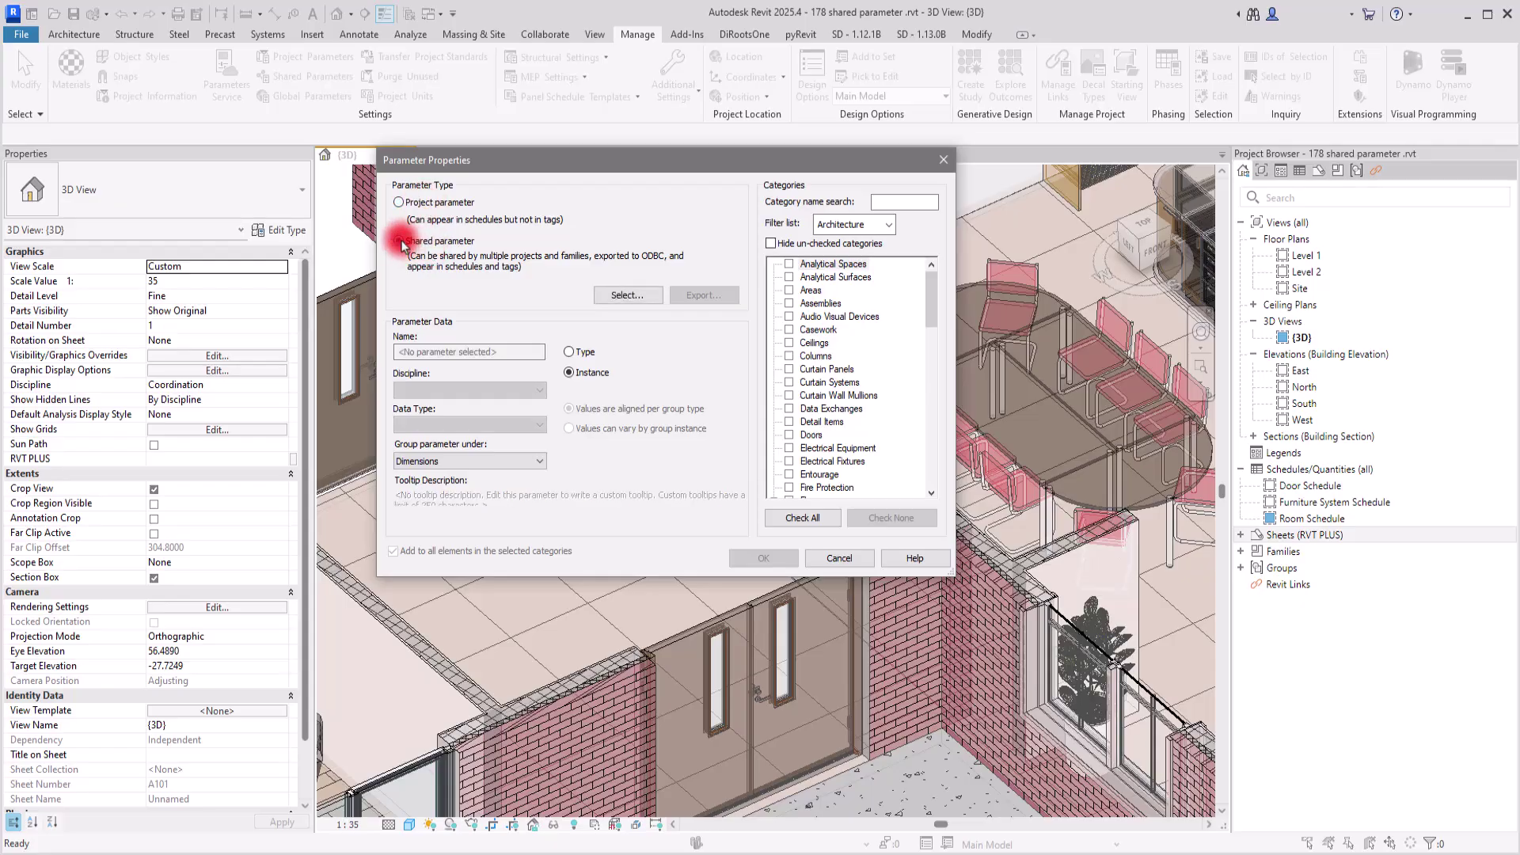
click(636, 296)
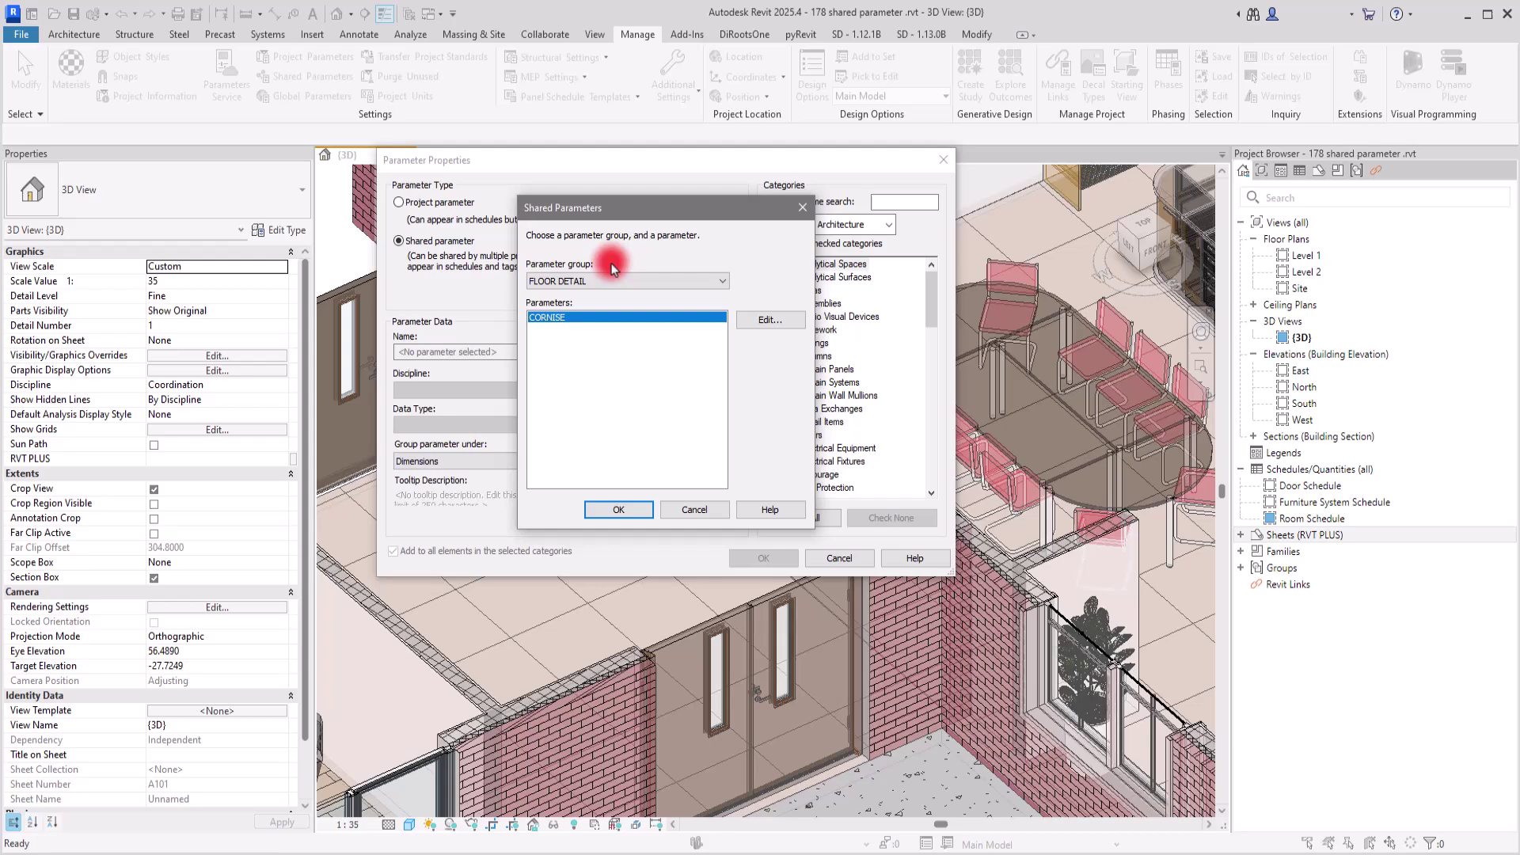
click(765, 320)
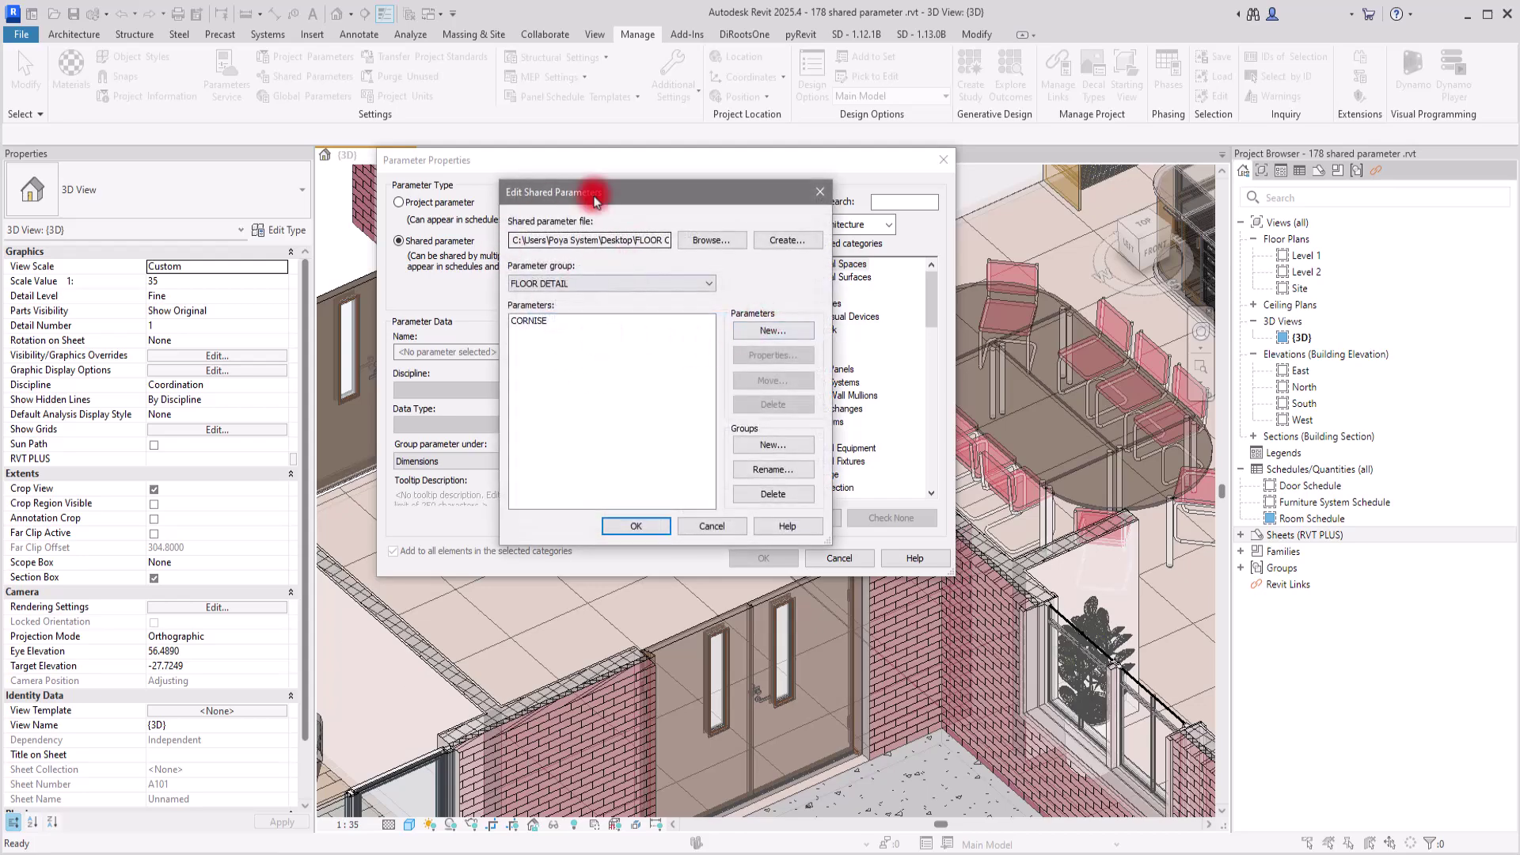
click(819, 192)
click(577, 317)
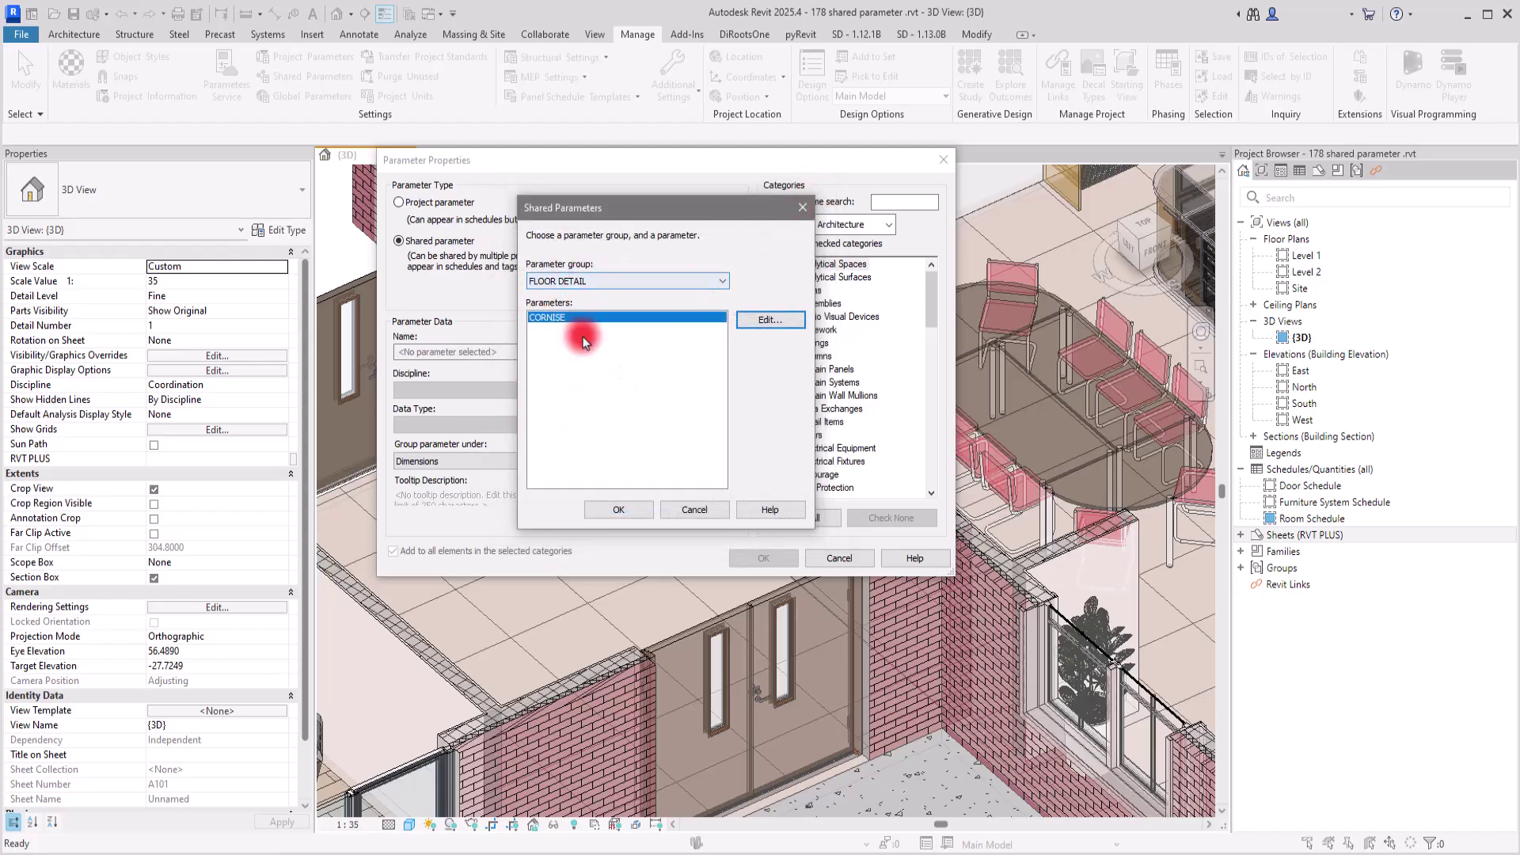
click(633, 523)
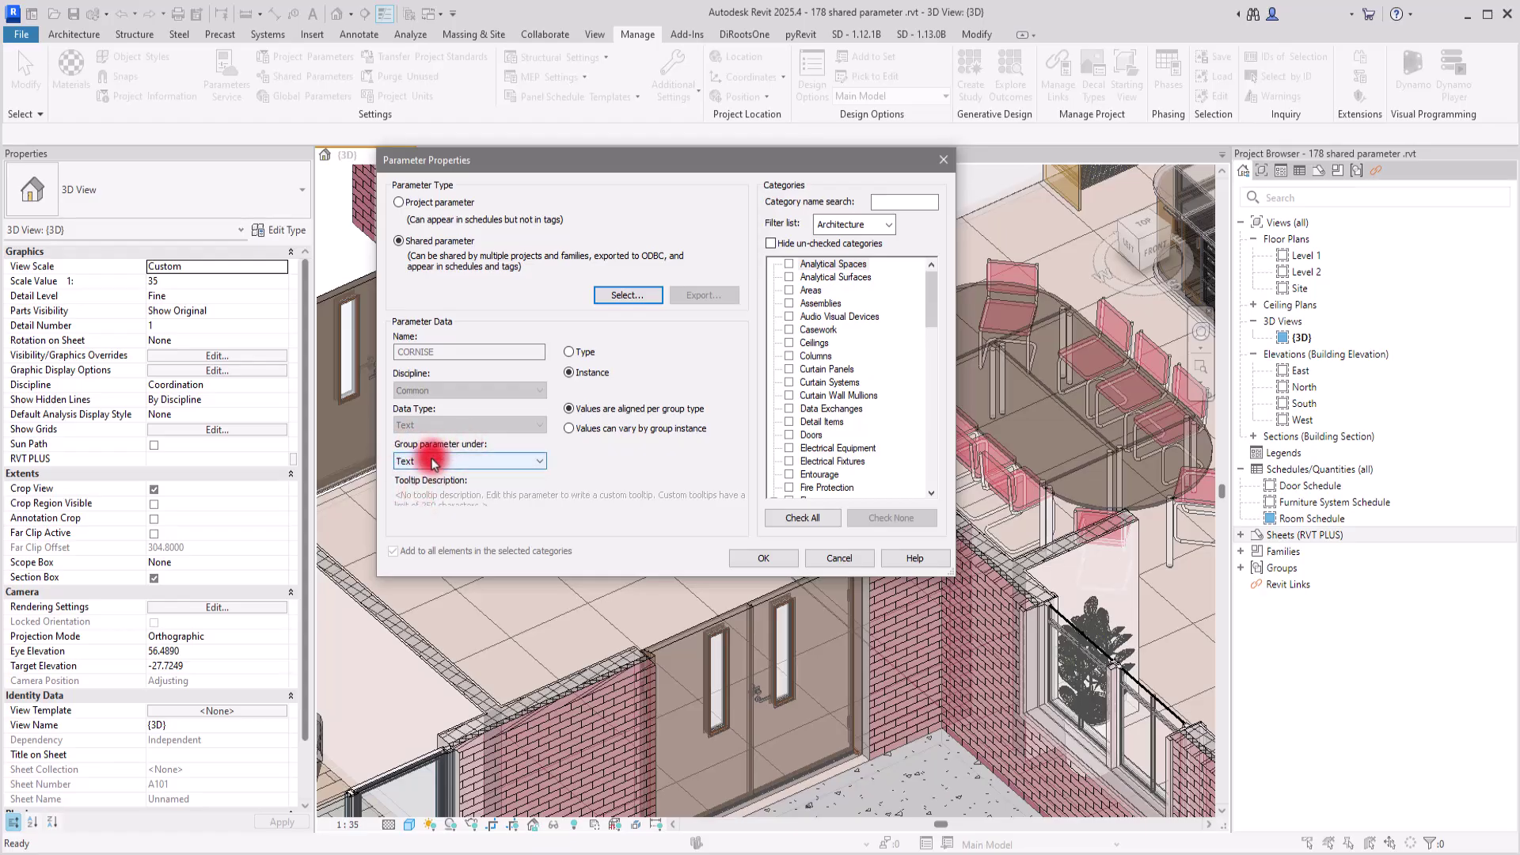
Step: Group the CORNISE parameter under Text, assign it to the Floors category, and add it to the project parameters
click(489, 461)
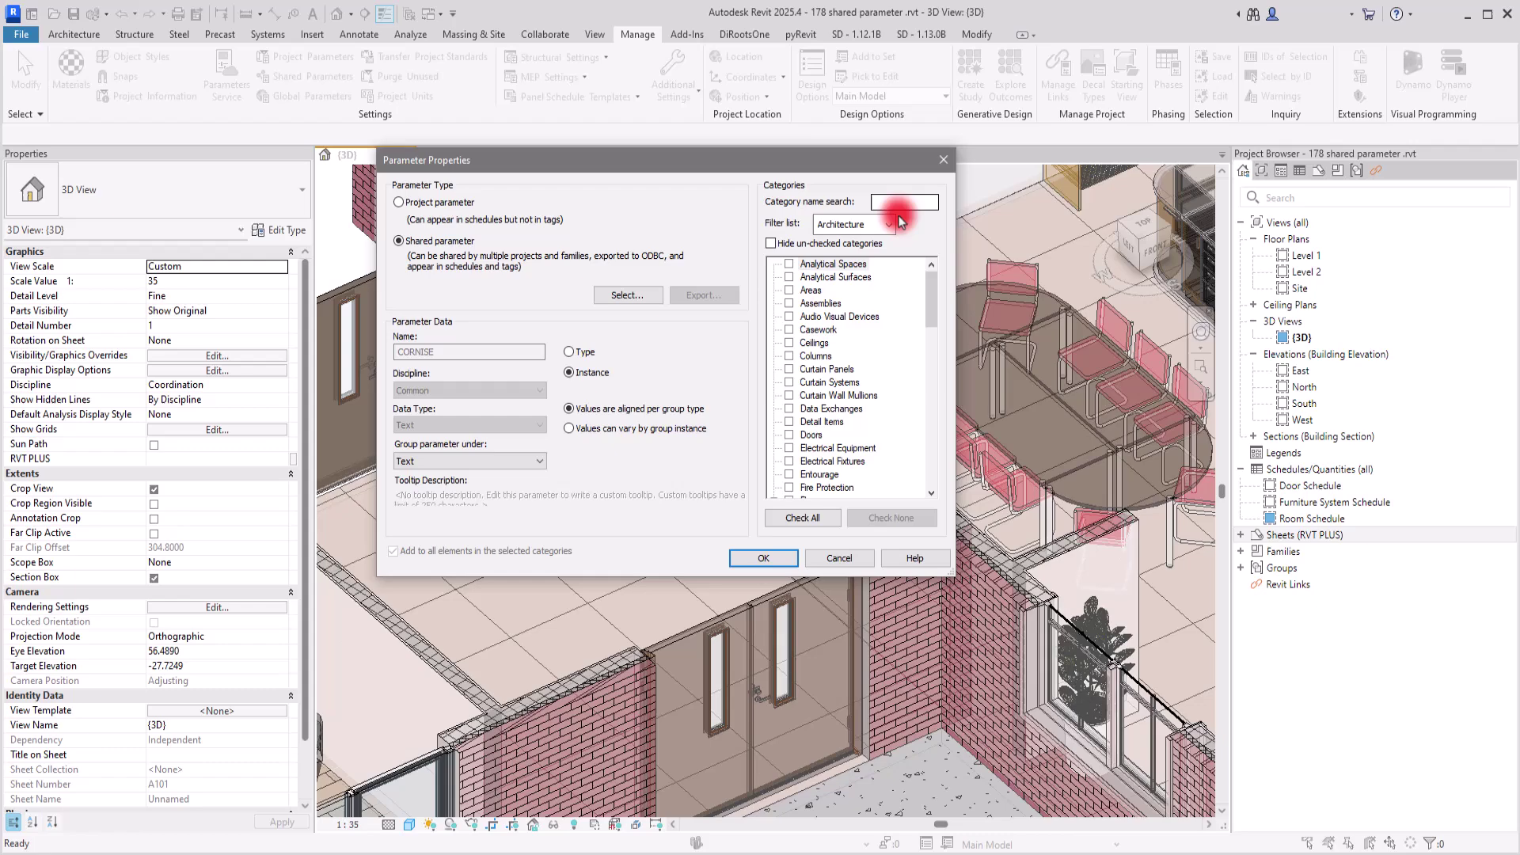
mouse_move(933, 304)
mouse_down()
mouse_move(948, 475)
mouse_move(931, 269)
mouse_move(935, 317)
mouse_up()
click(790, 370)
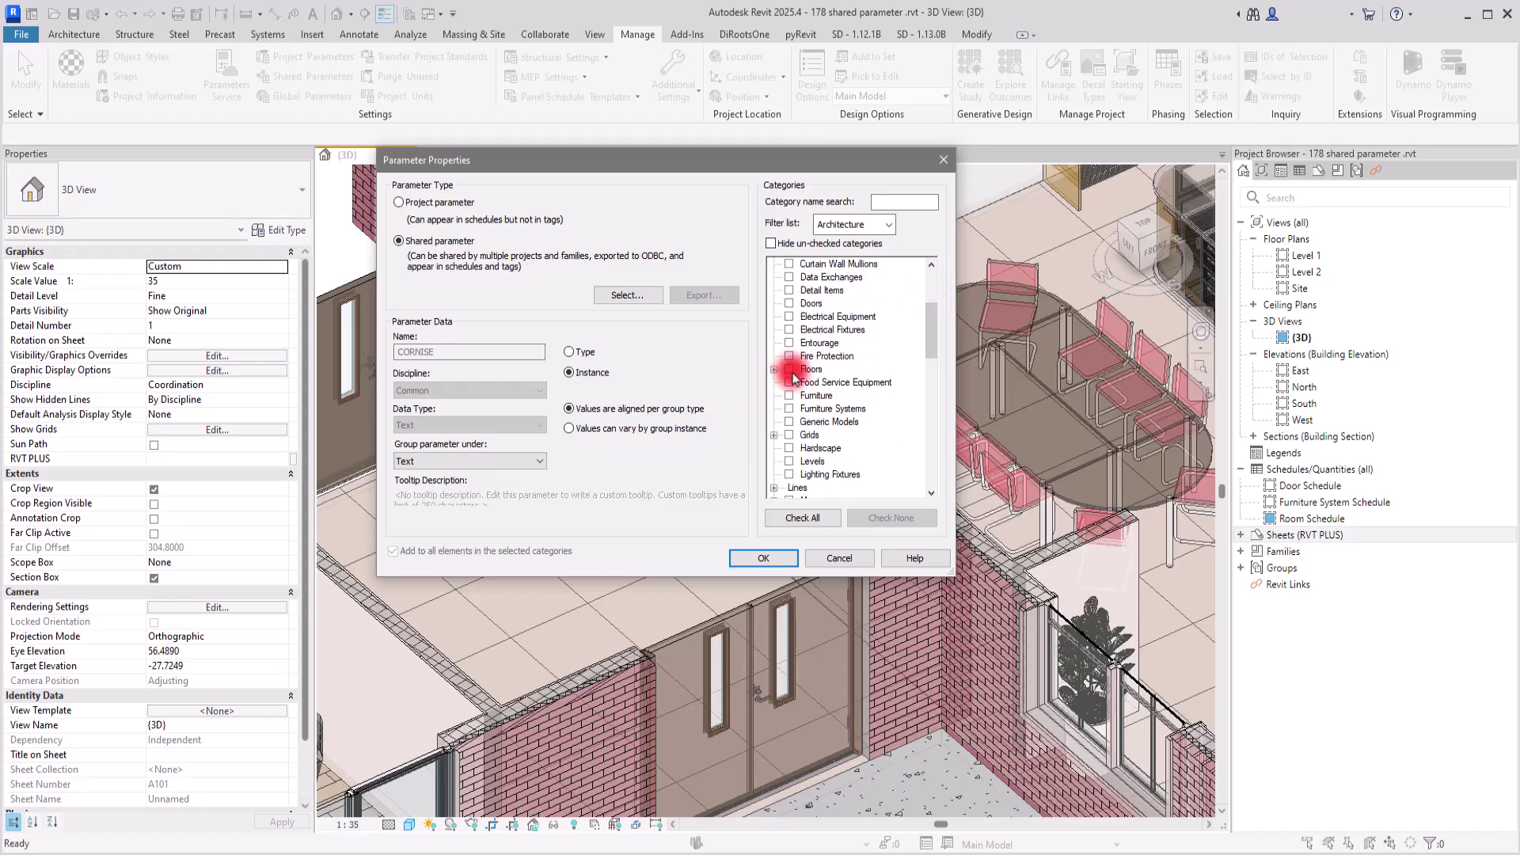
click(774, 370)
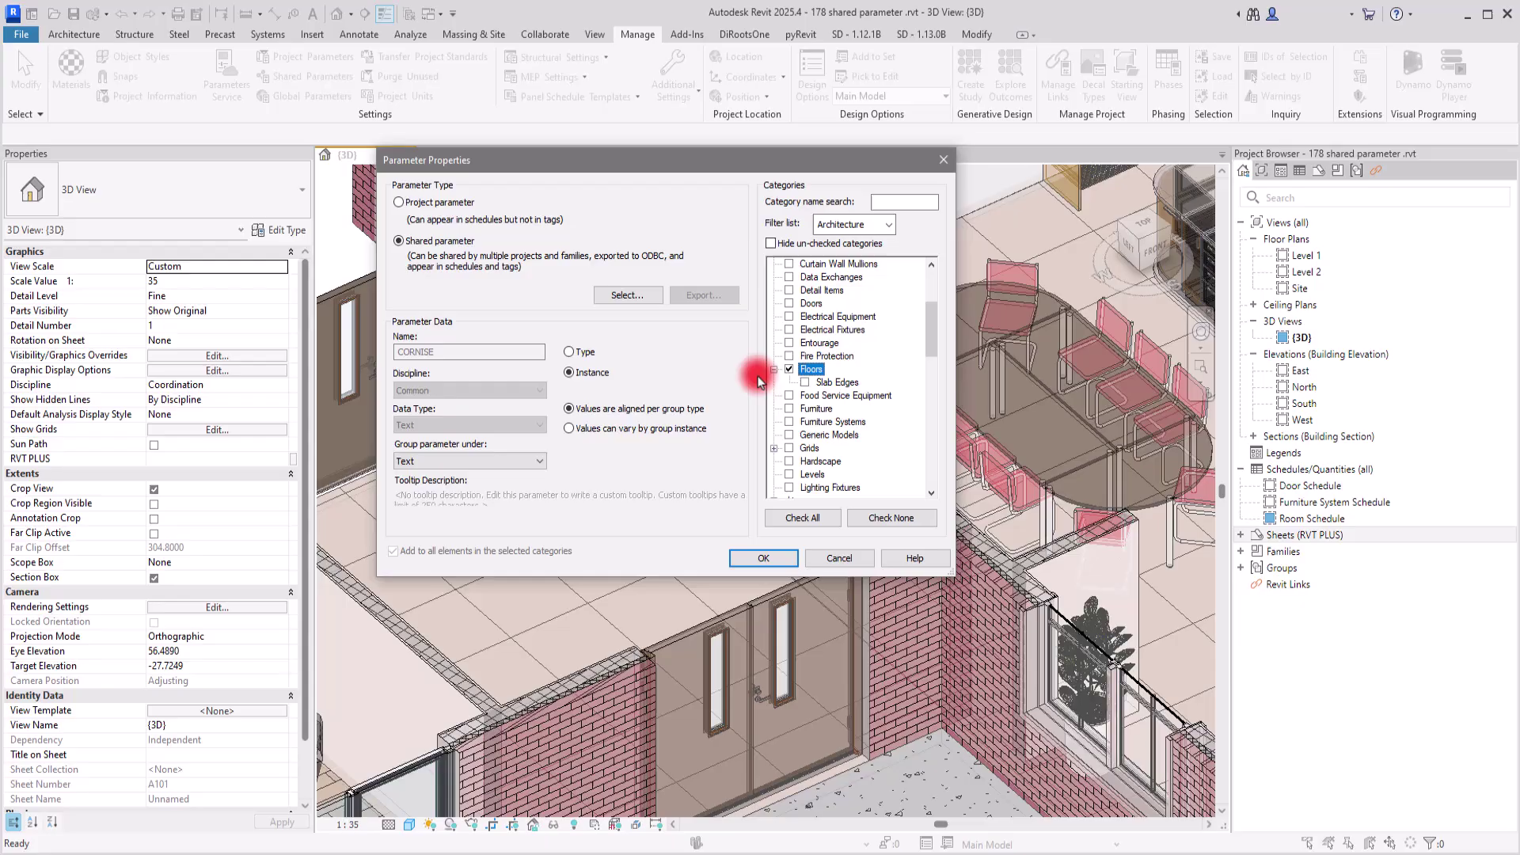
click(763, 558)
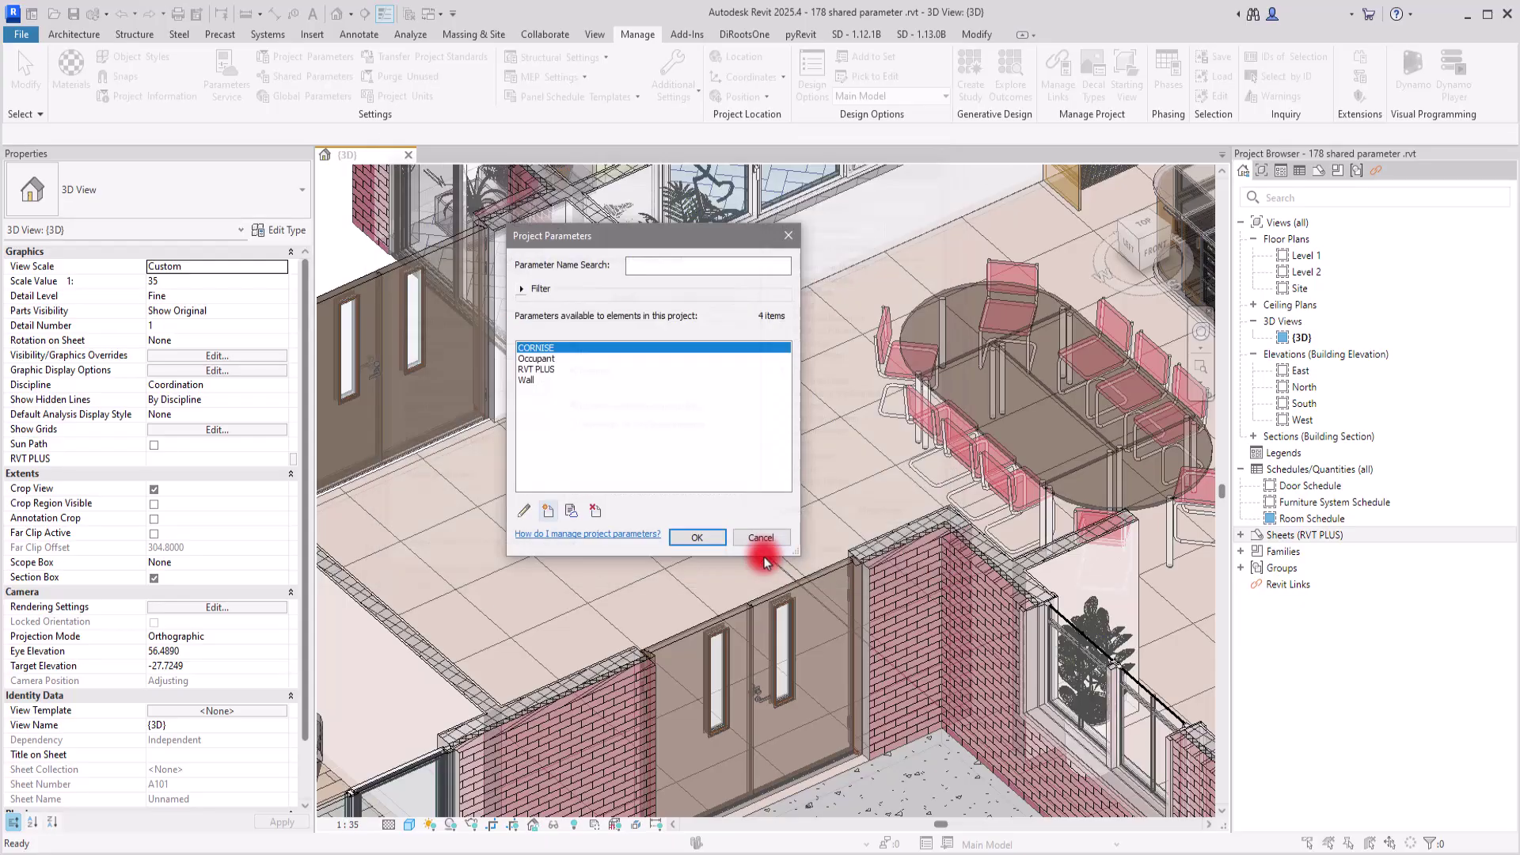
click(697, 536)
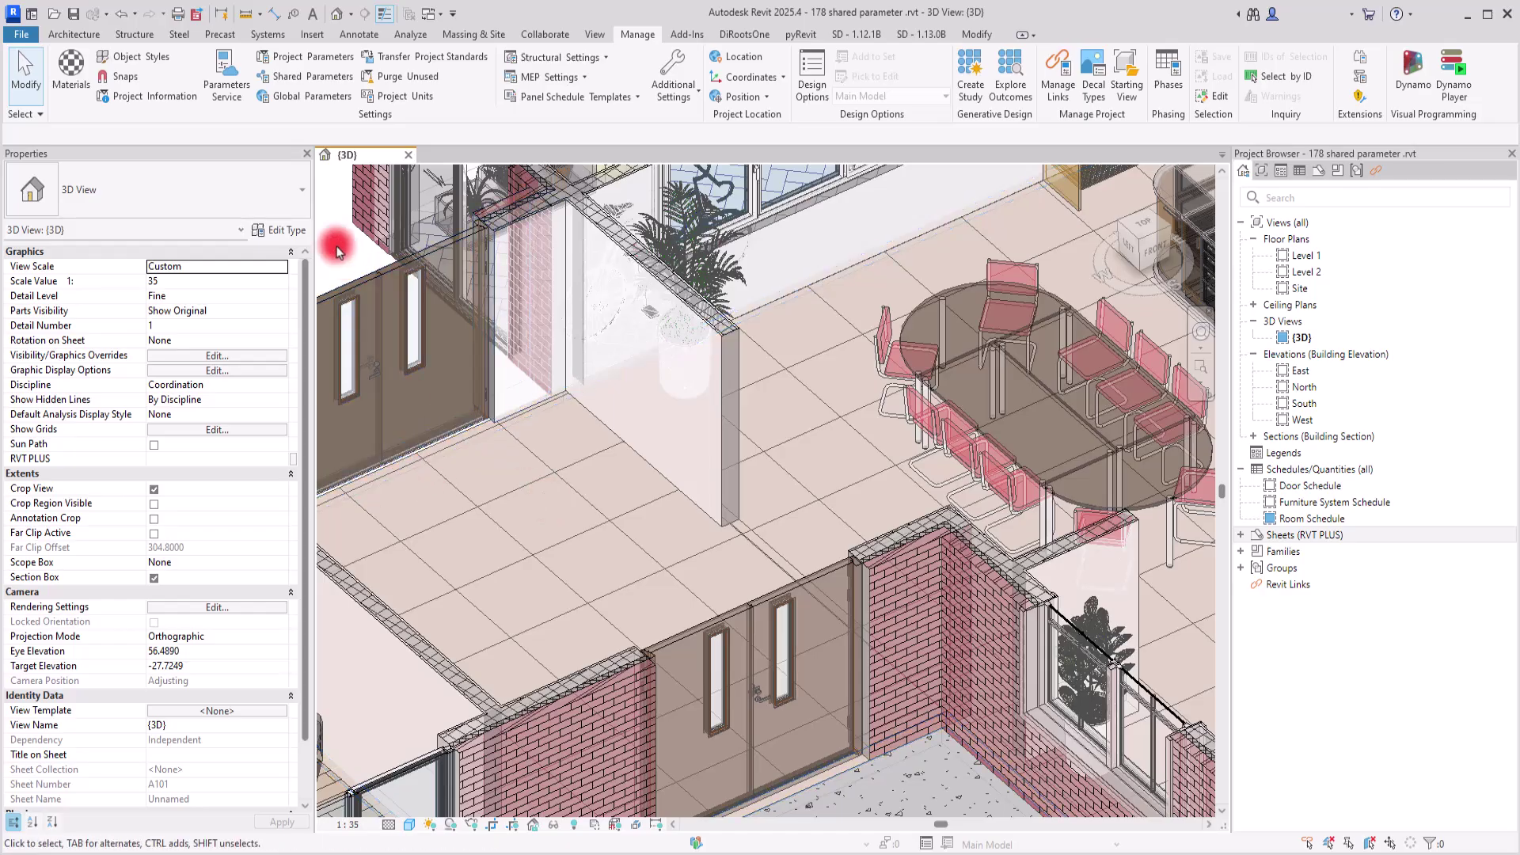
Step: Select the tiled floor and check its instance and type properties for the CORNISE parameter
click(541, 463)
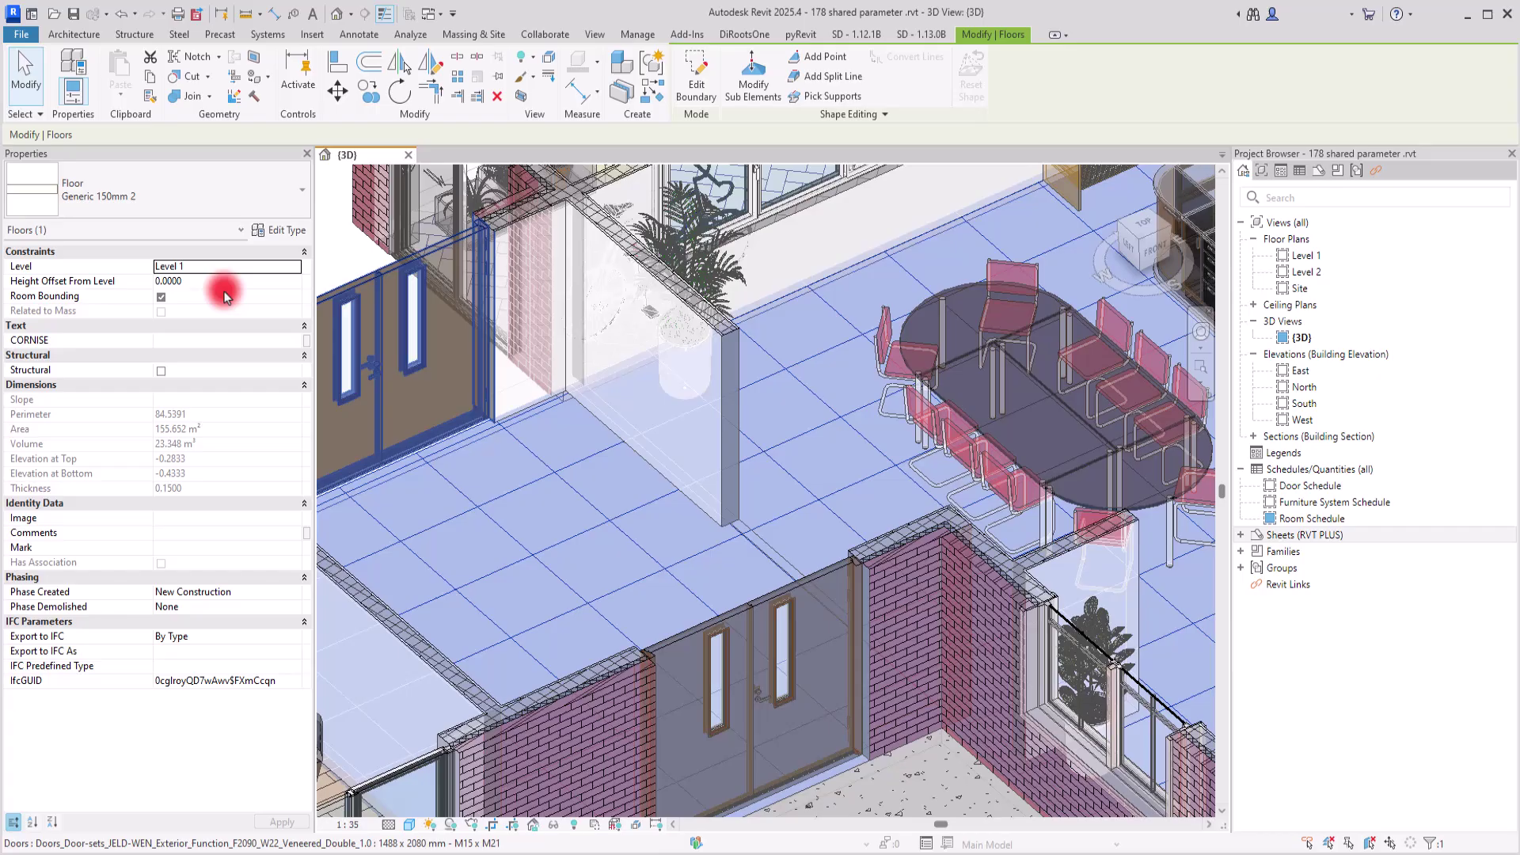
click(280, 231)
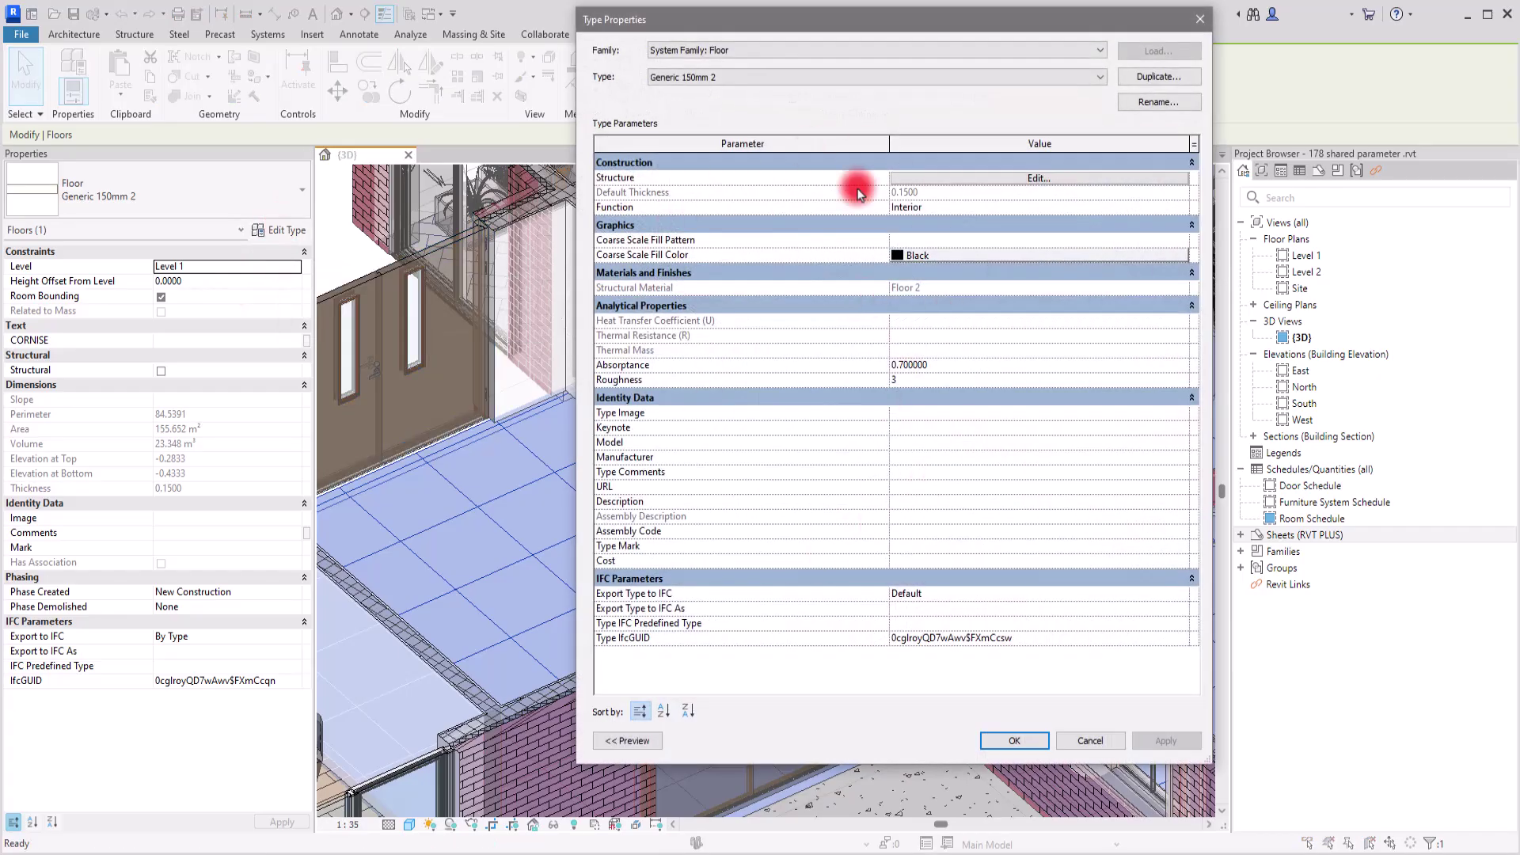
click(1200, 19)
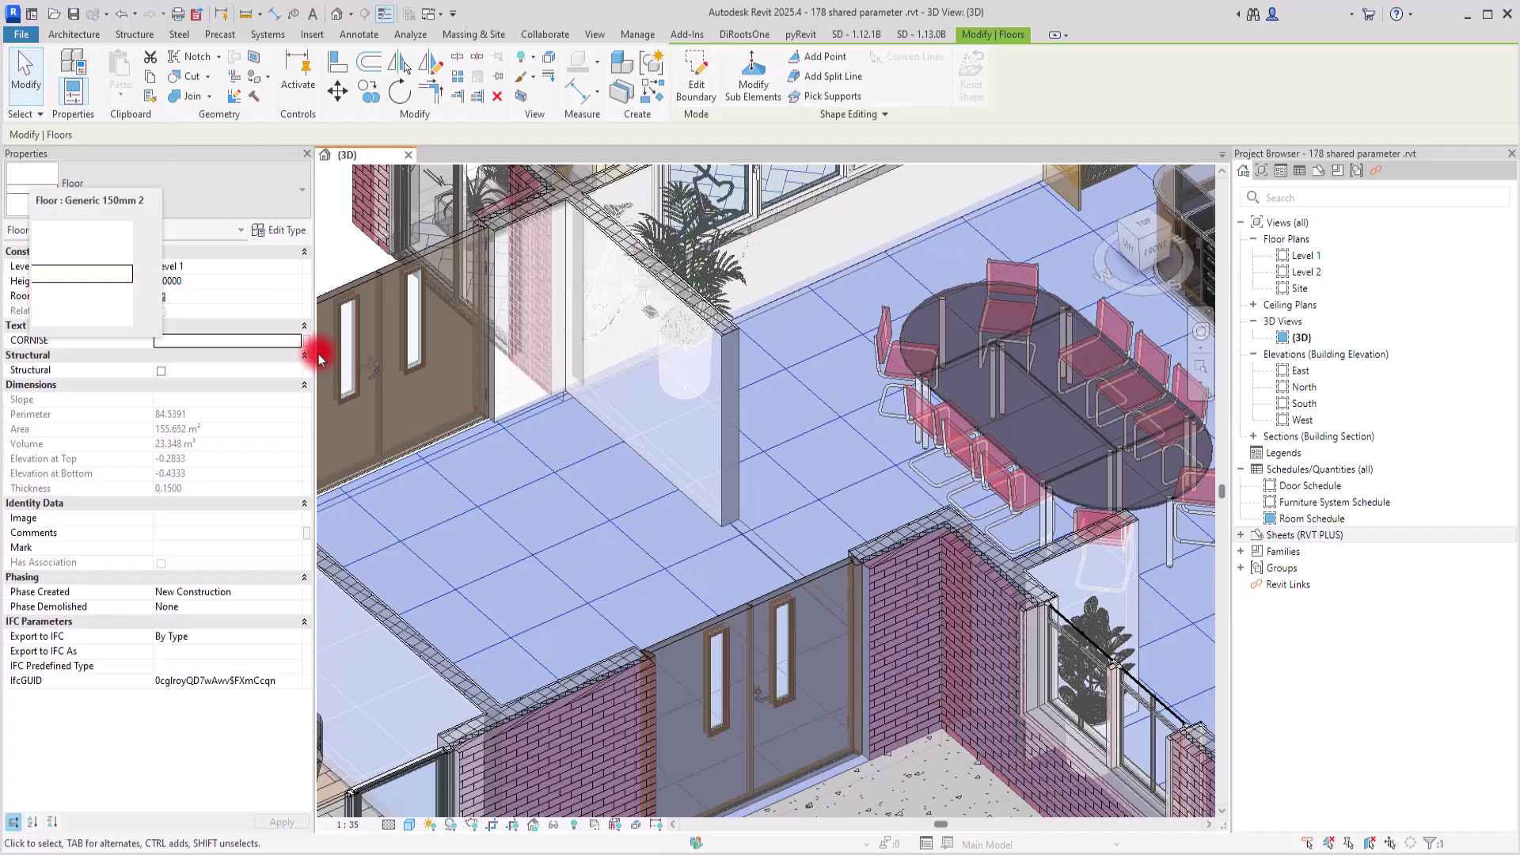
Step: Set the CORNISE value of the selected tiled floor to 10 cm Height
click(293, 342)
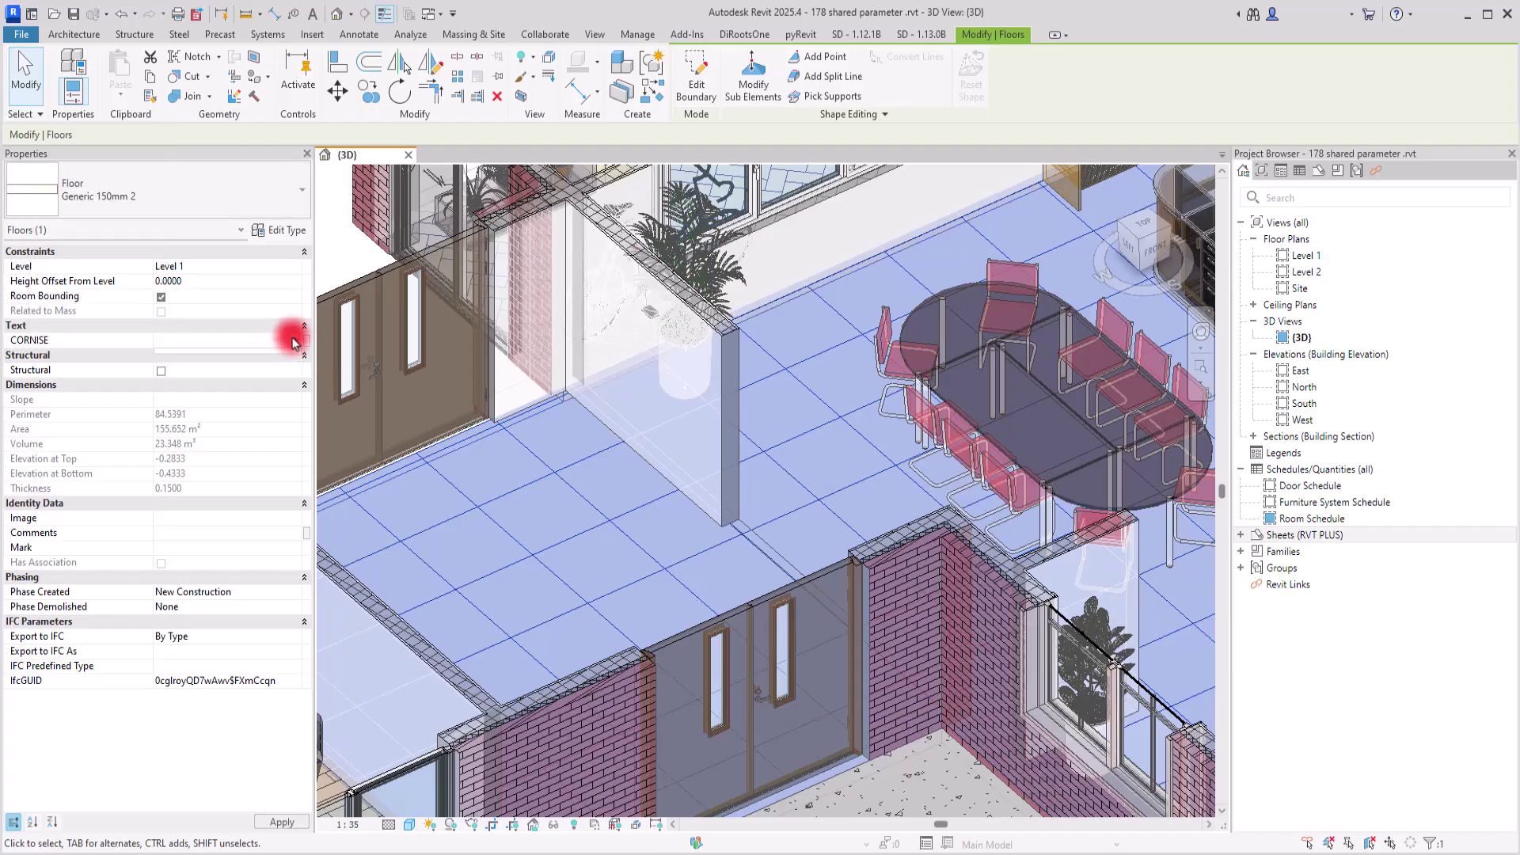
click(212, 342)
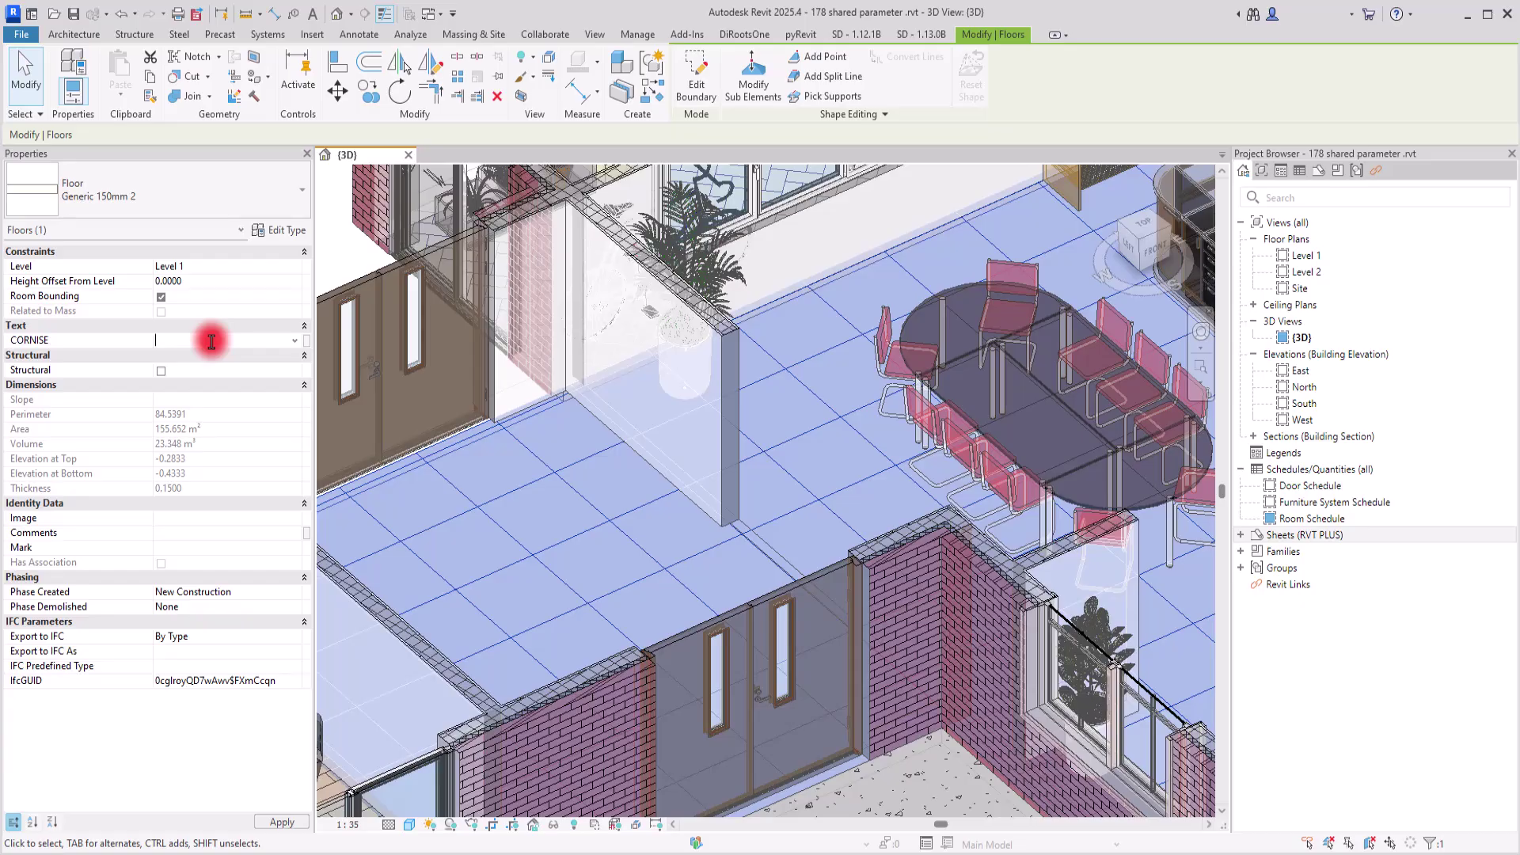
text(10)
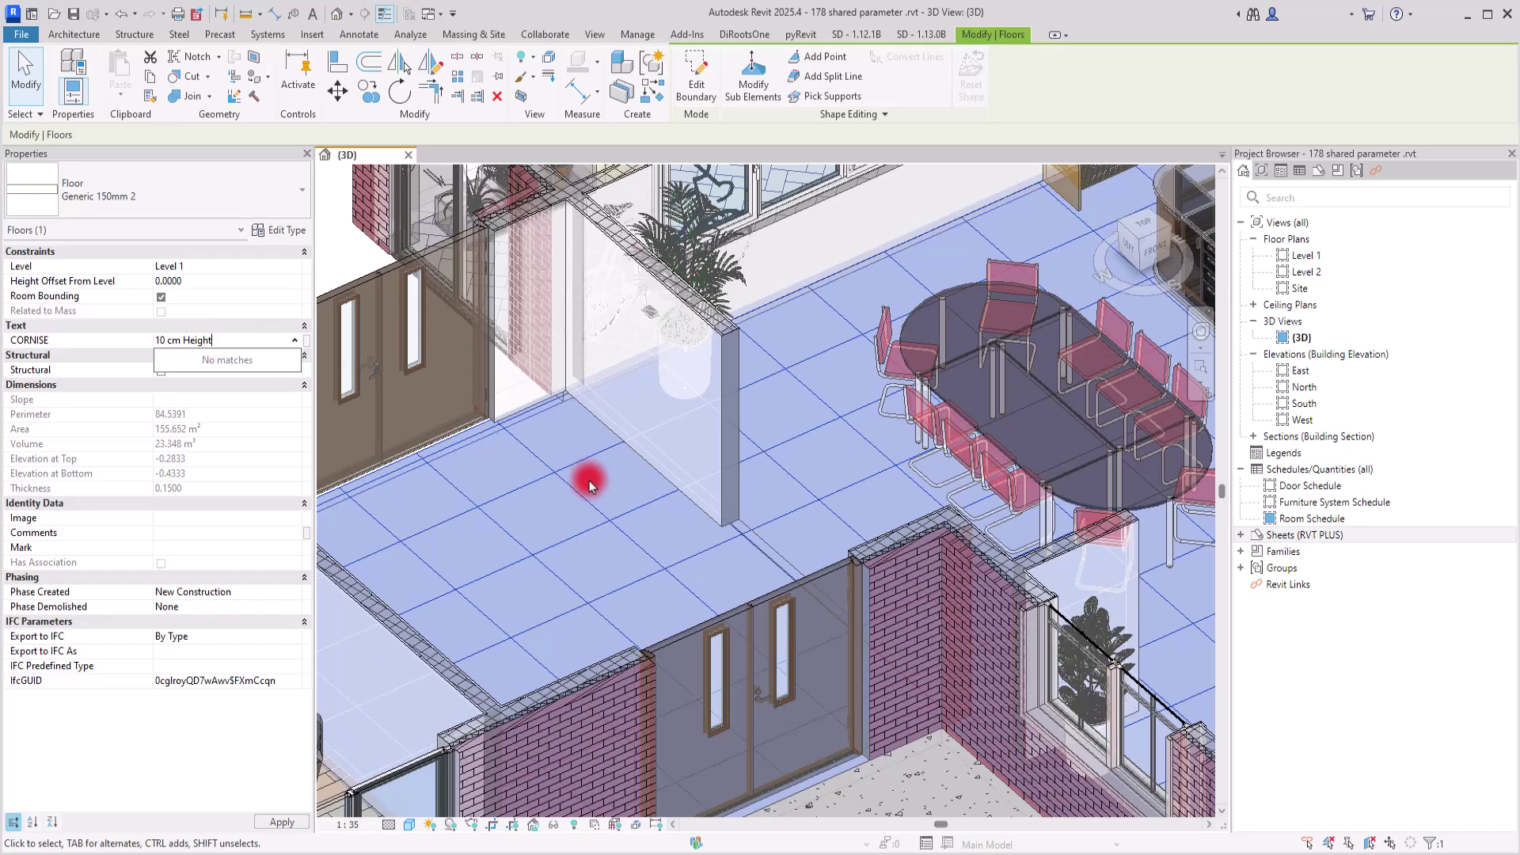
scroll(587, 443, down, 3)
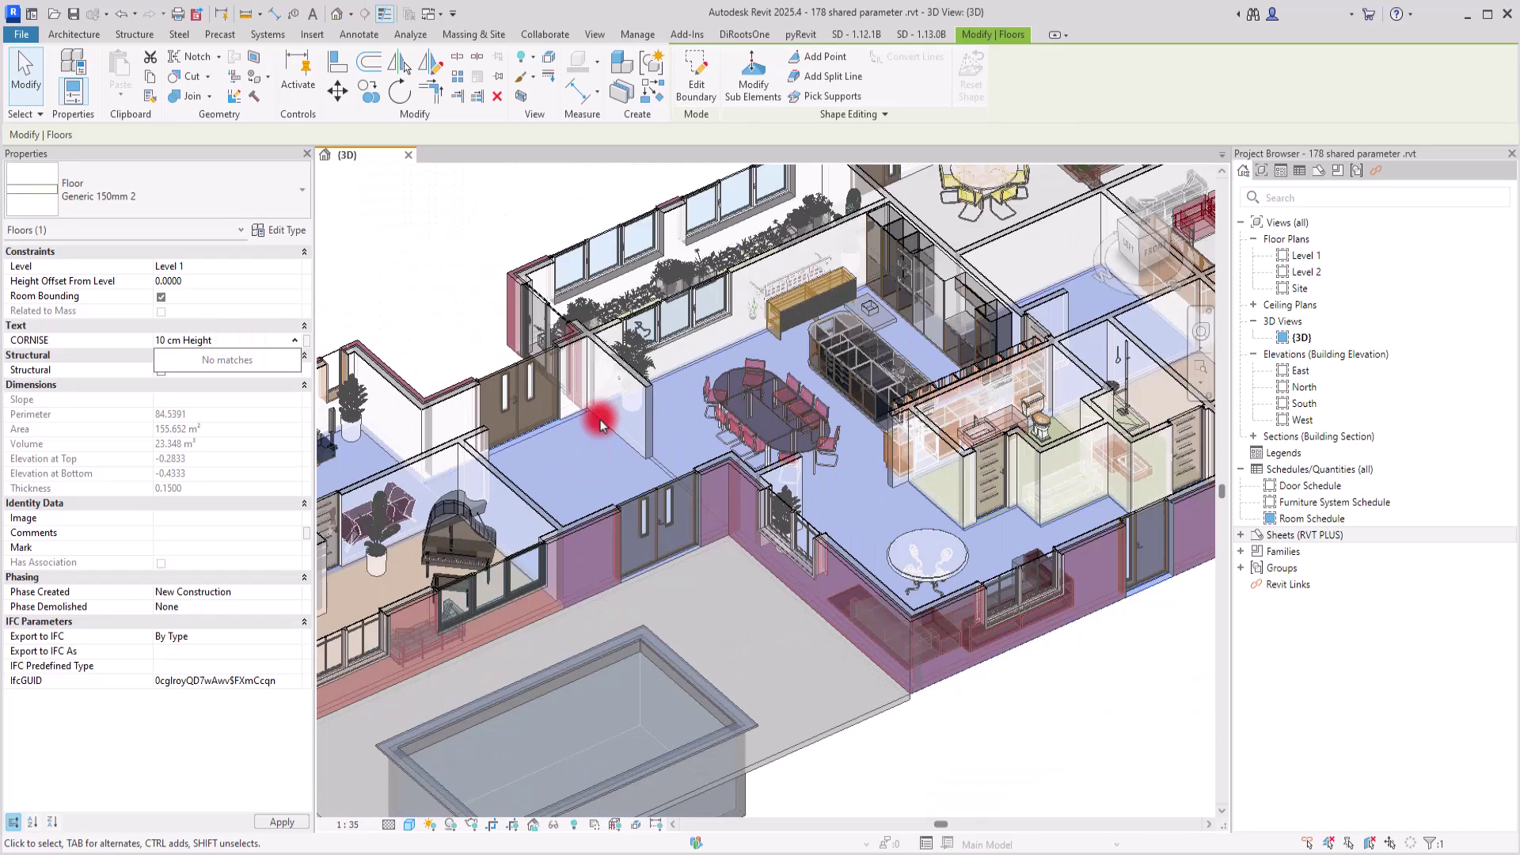
Step: Set the CORNISE value of the outdoor floor around the pool to Stone and clear the selection
click(837, 729)
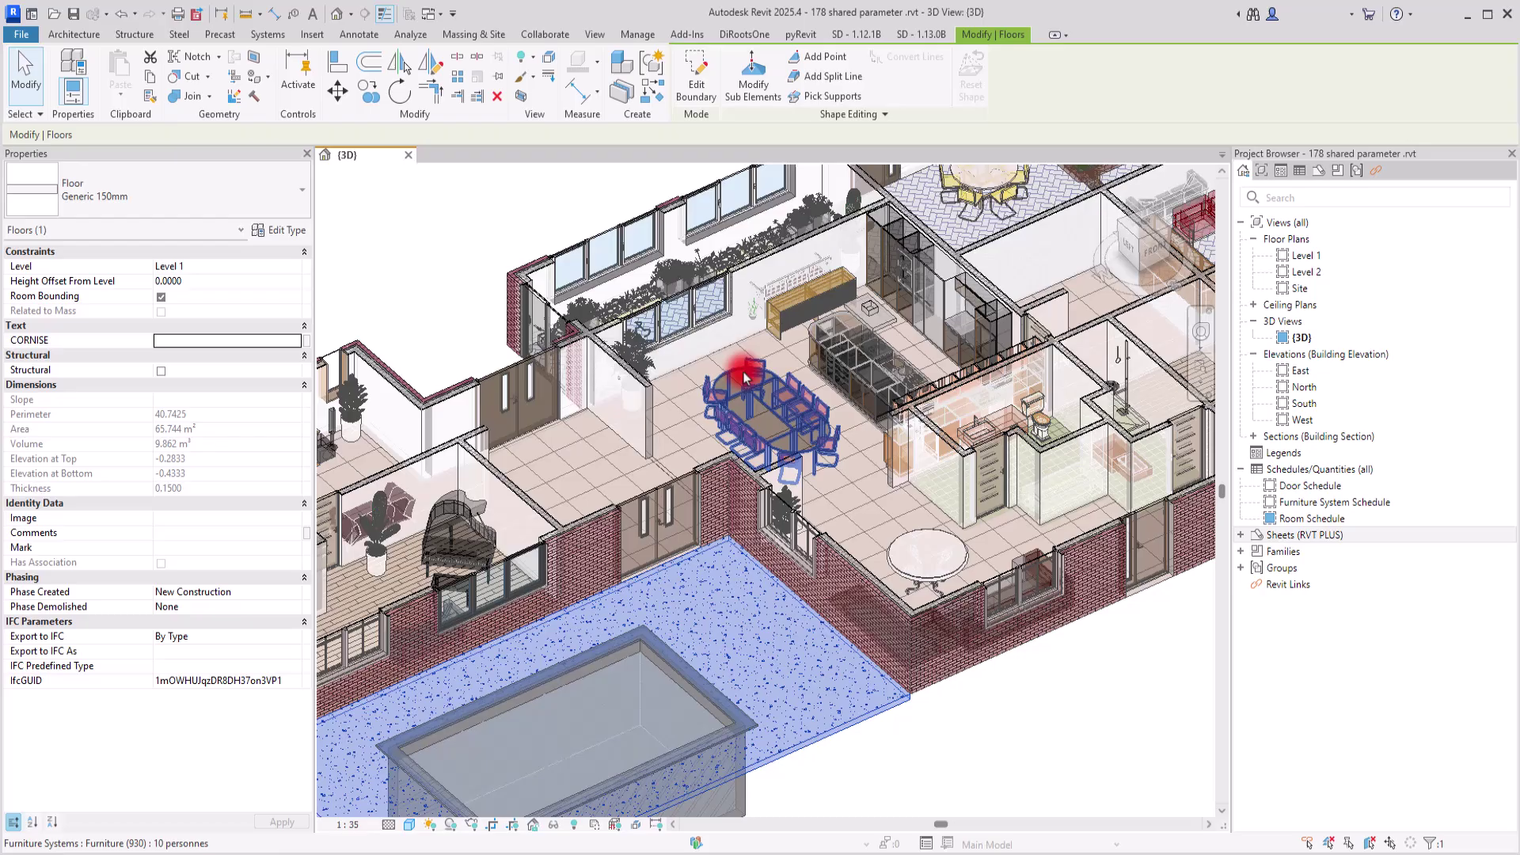
click(903, 780)
click(857, 727)
scroll(730, 543, up, 5)
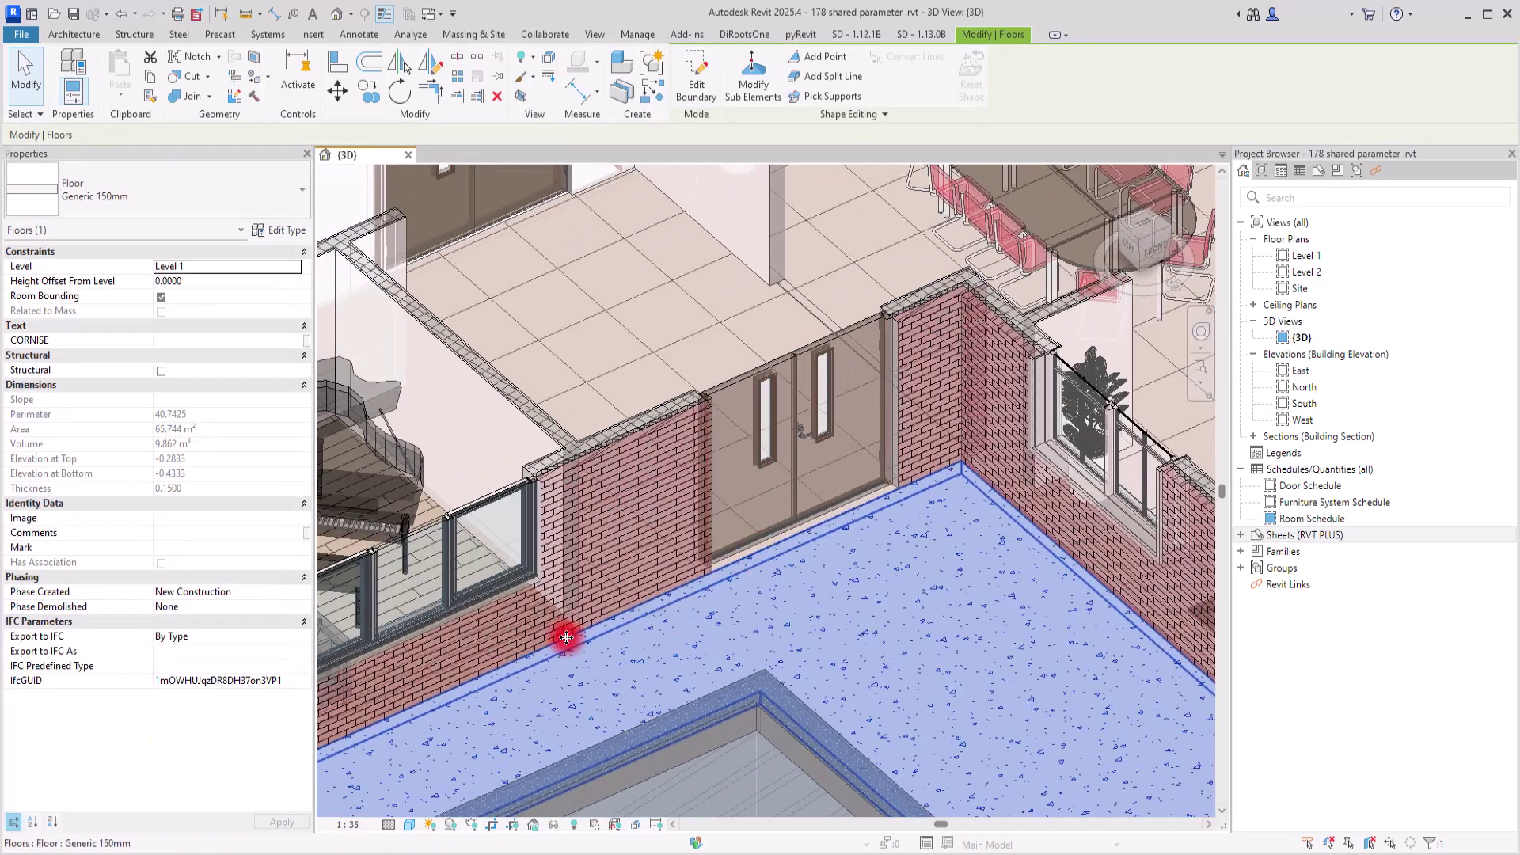
click(219, 341)
text(Stone)
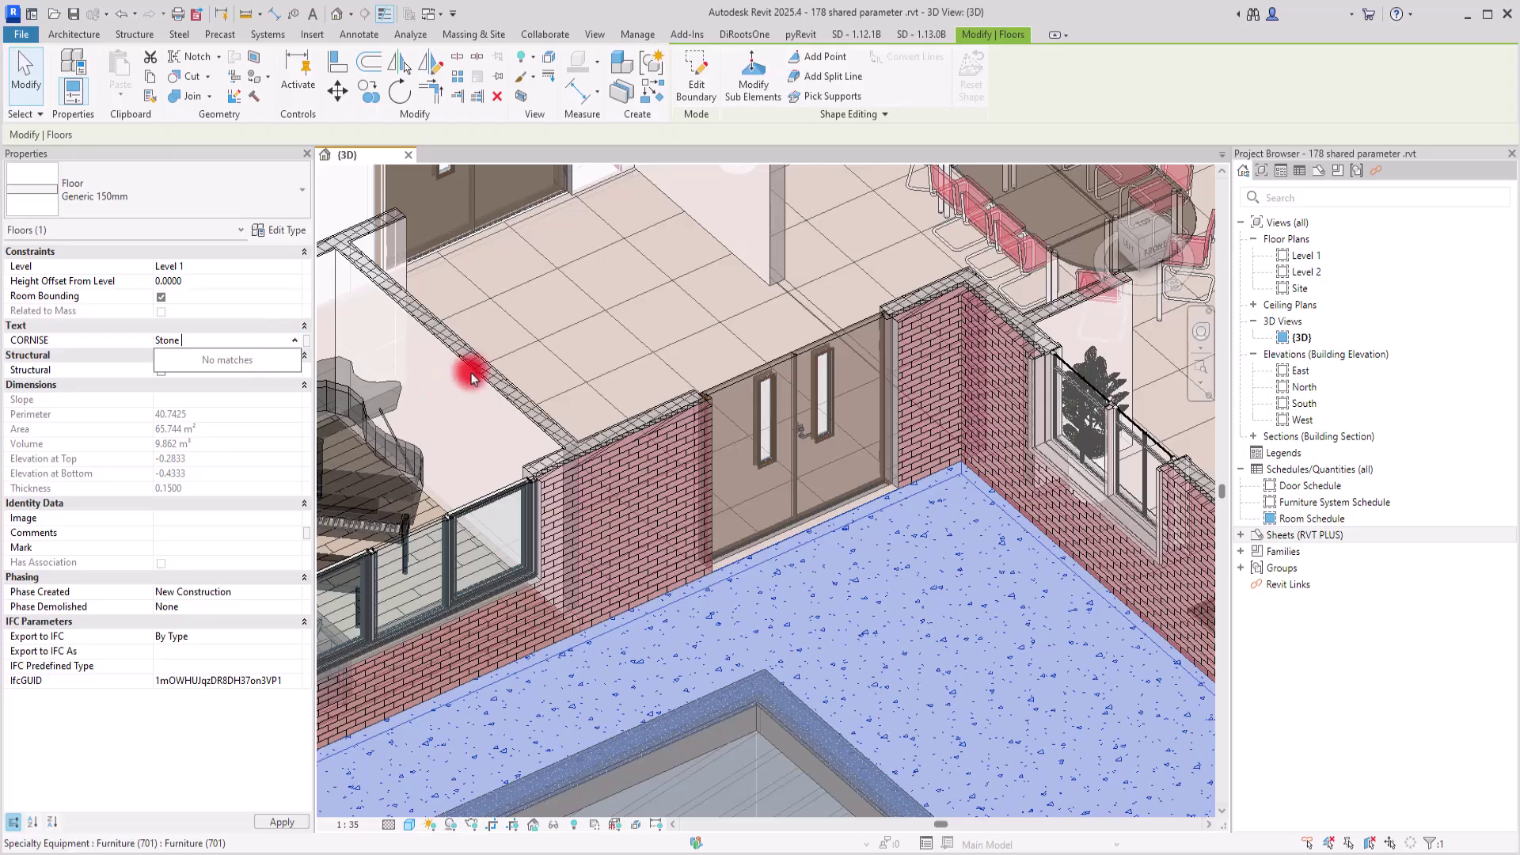
scroll(443, 379, down, 5)
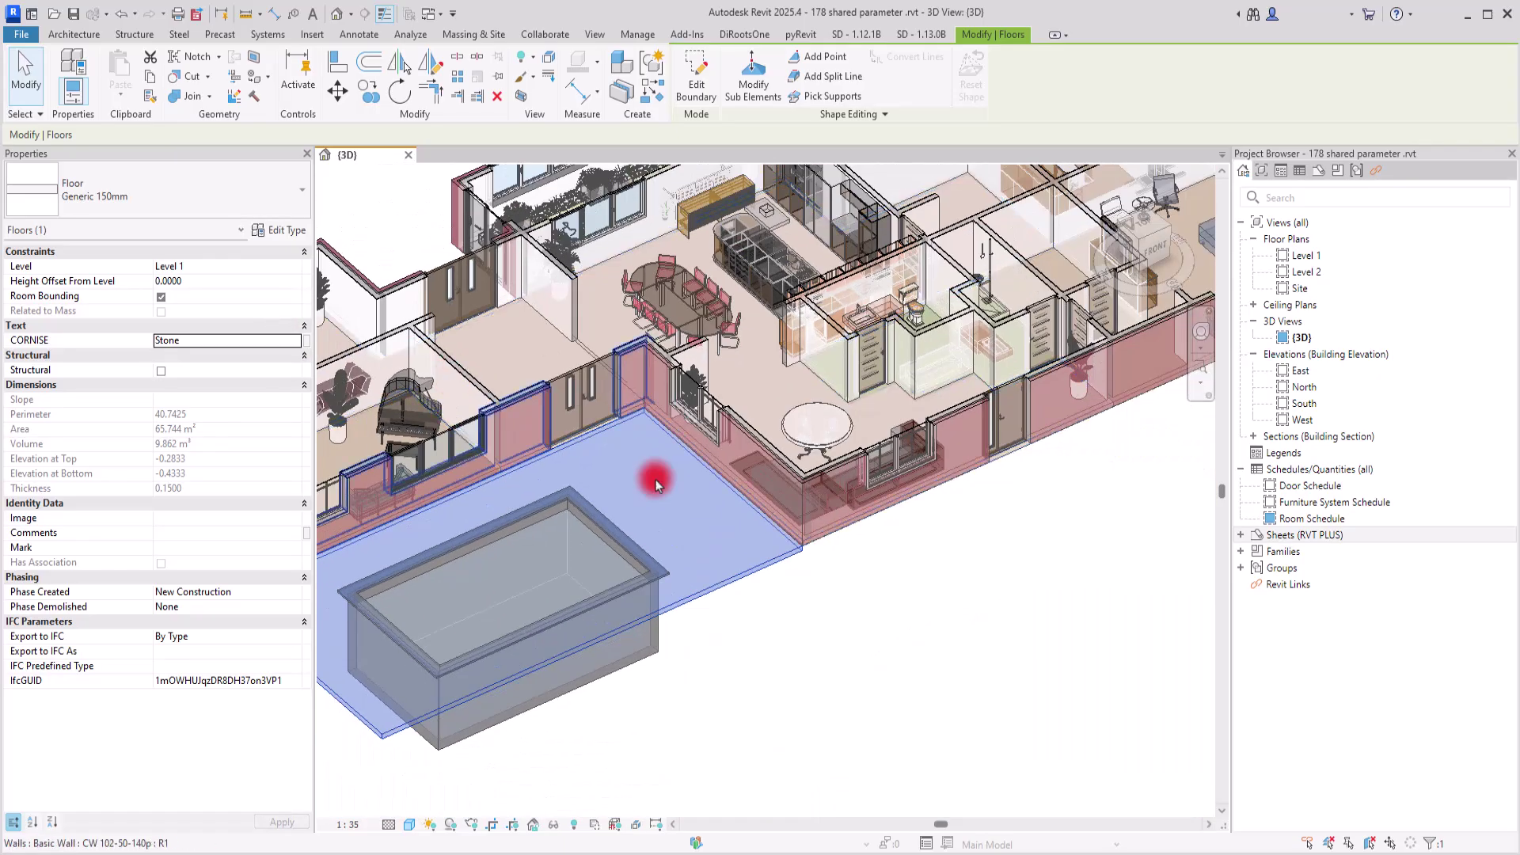
scroll(900, 601, down, 2)
middle_drag(899, 601, 1001, 604)
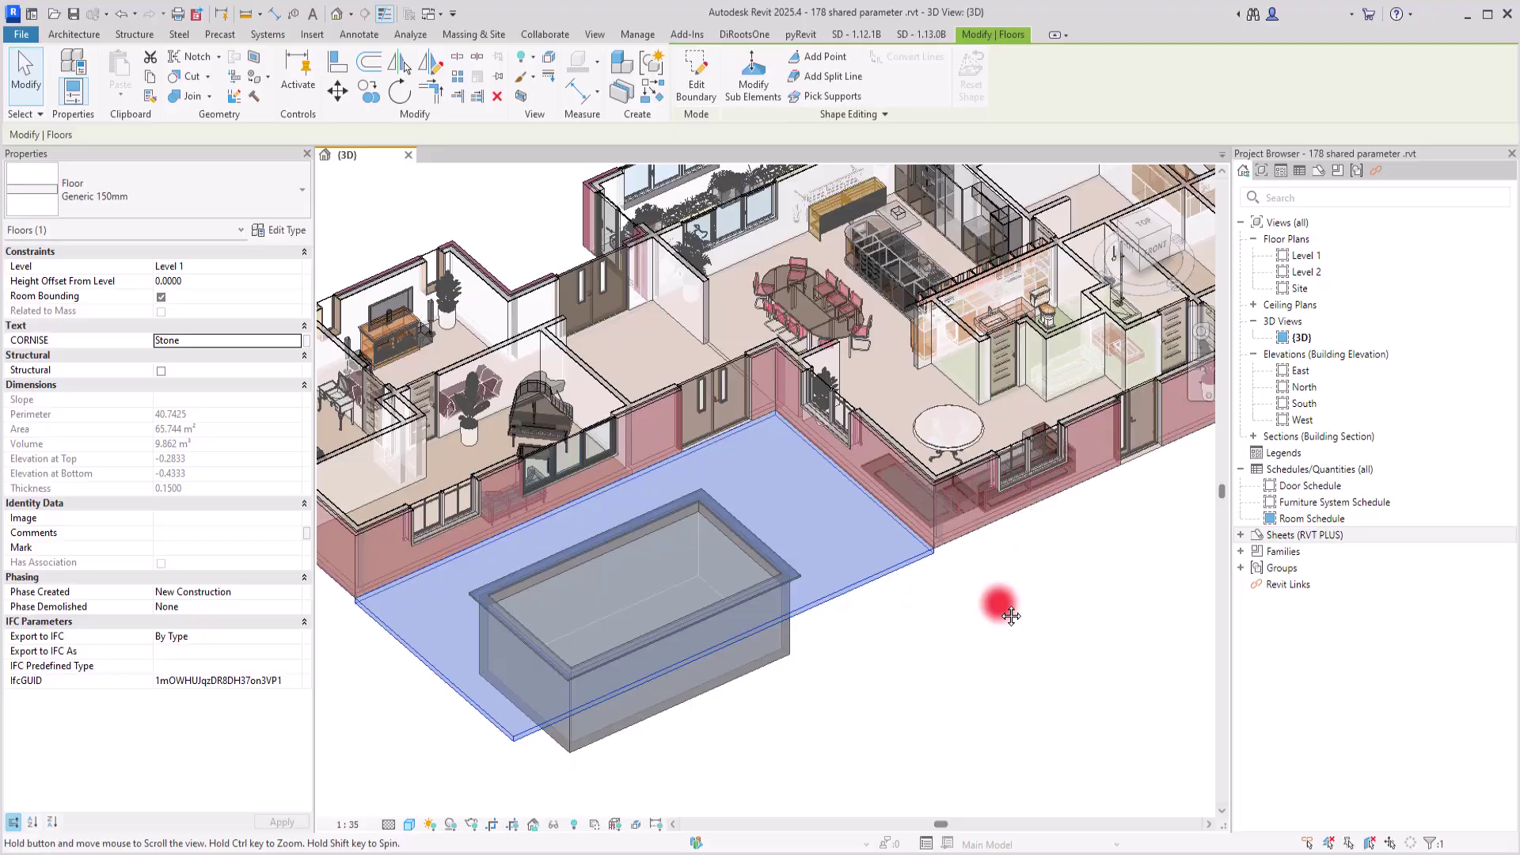
scroll(679, 512, up, 3)
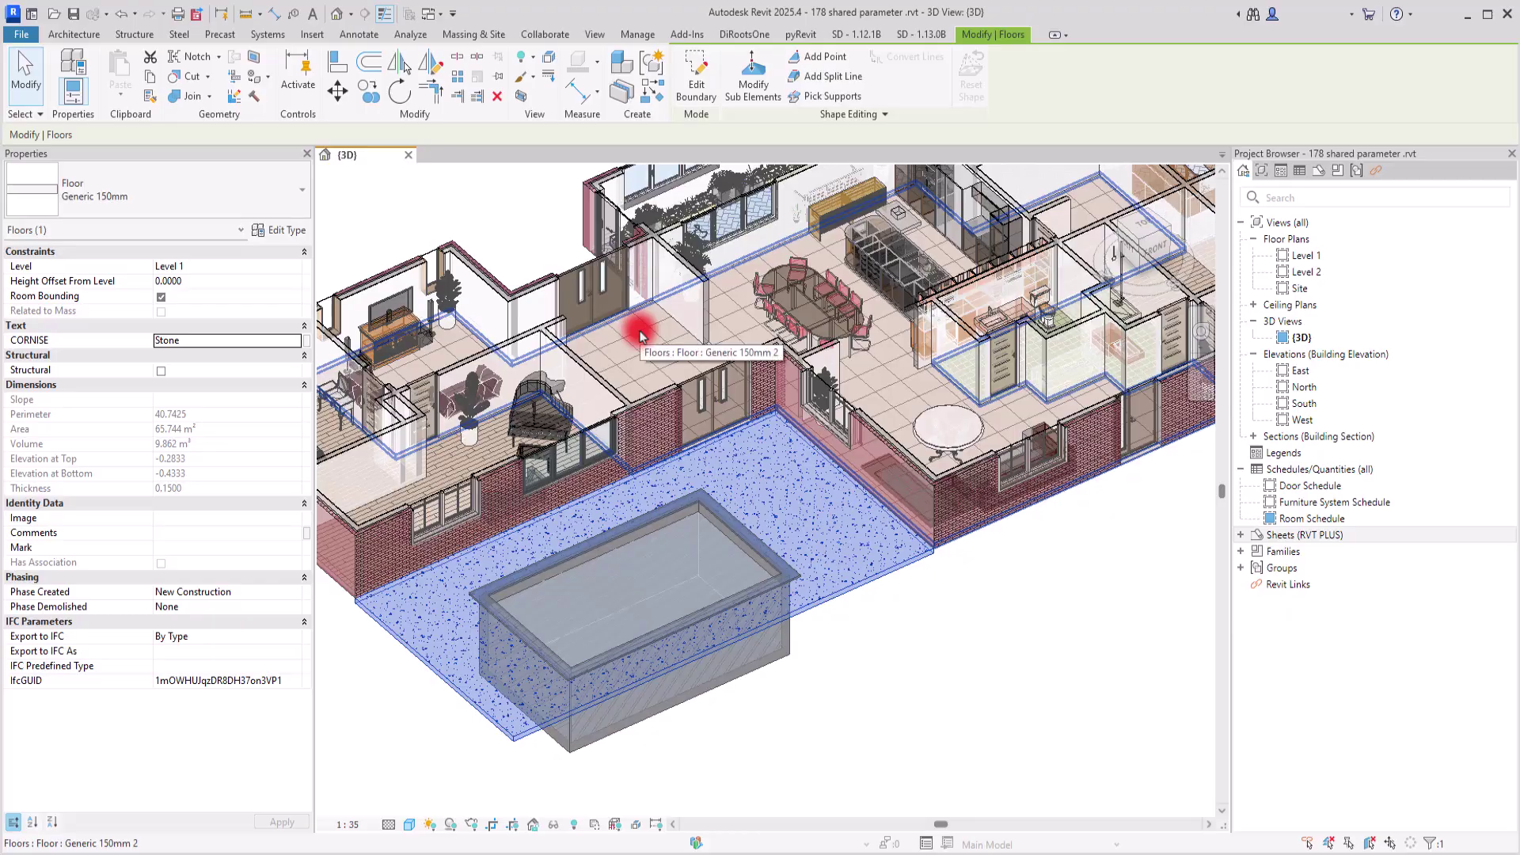
middle_drag(1024, 645, 1020, 648)
click(1037, 654)
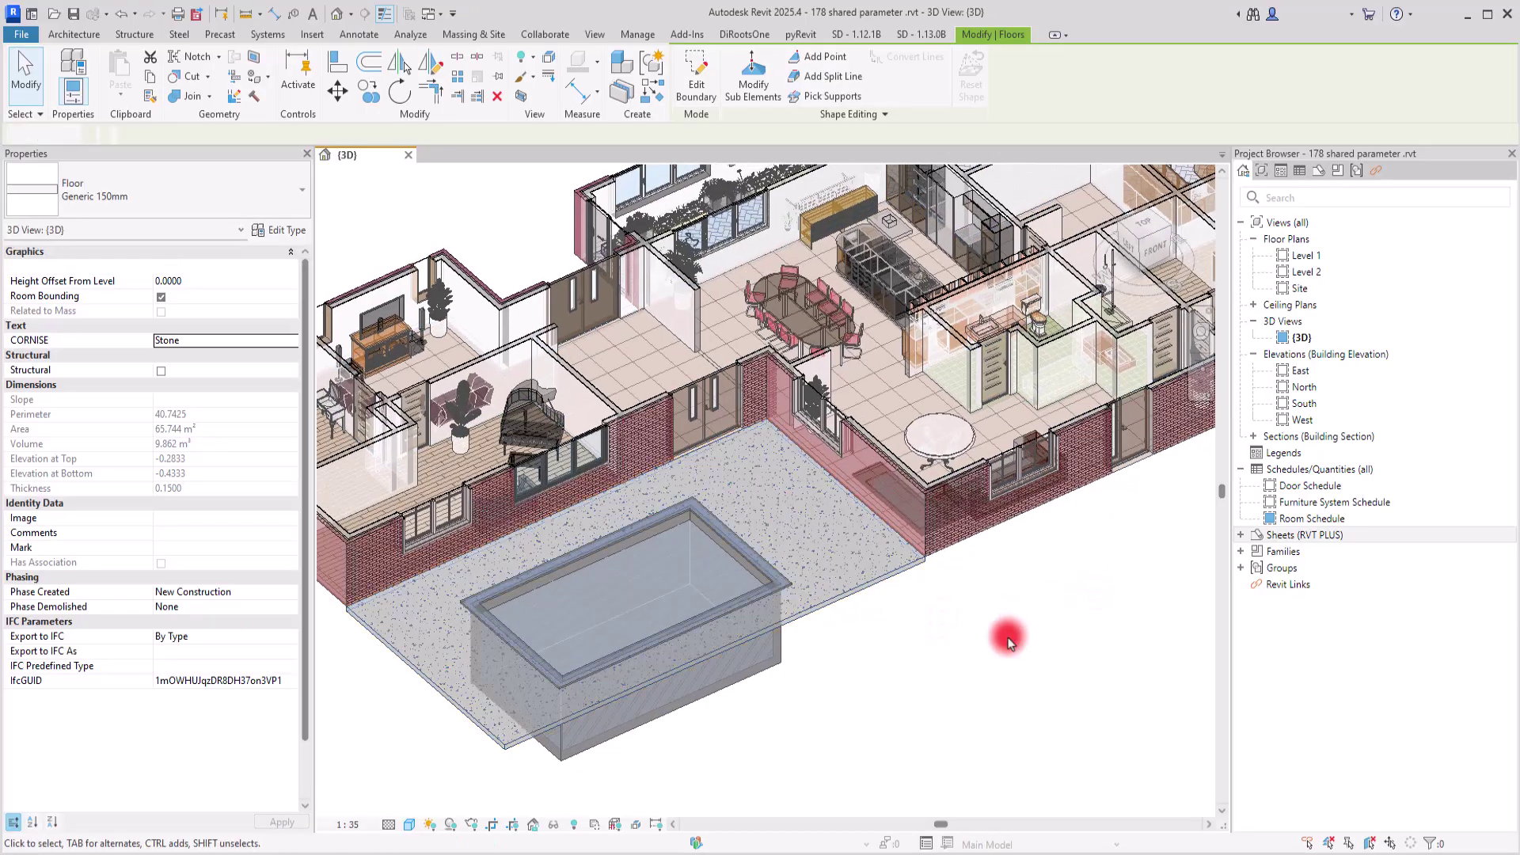
Step: Select the exterior double door at the rear of the tiled hall, examine its instance properties, and deselect it
scroll(815, 543, up, 5)
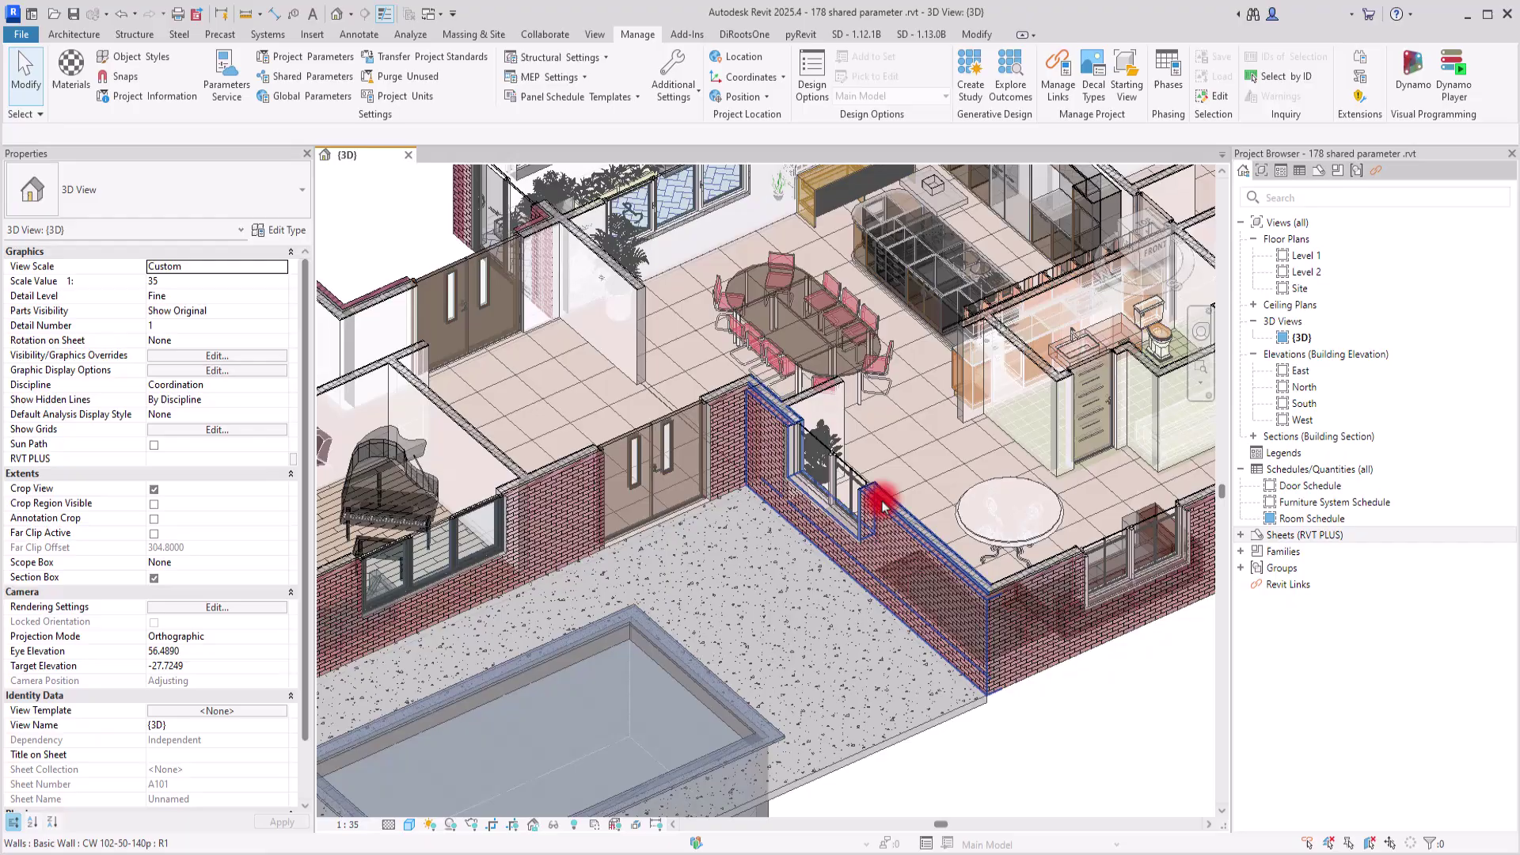
scroll(713, 523, down, 3)
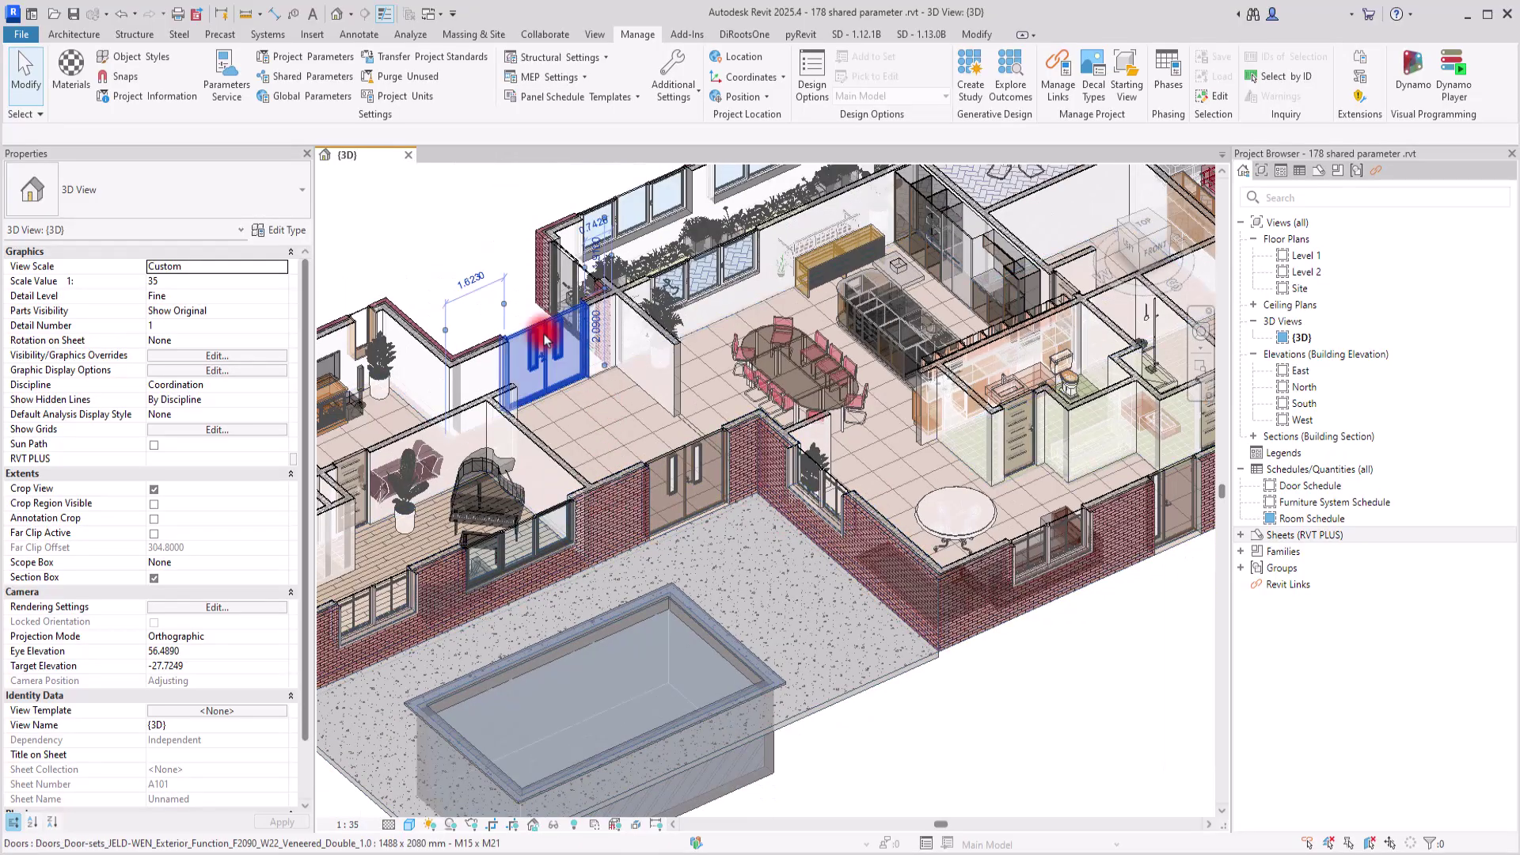
click(545, 340)
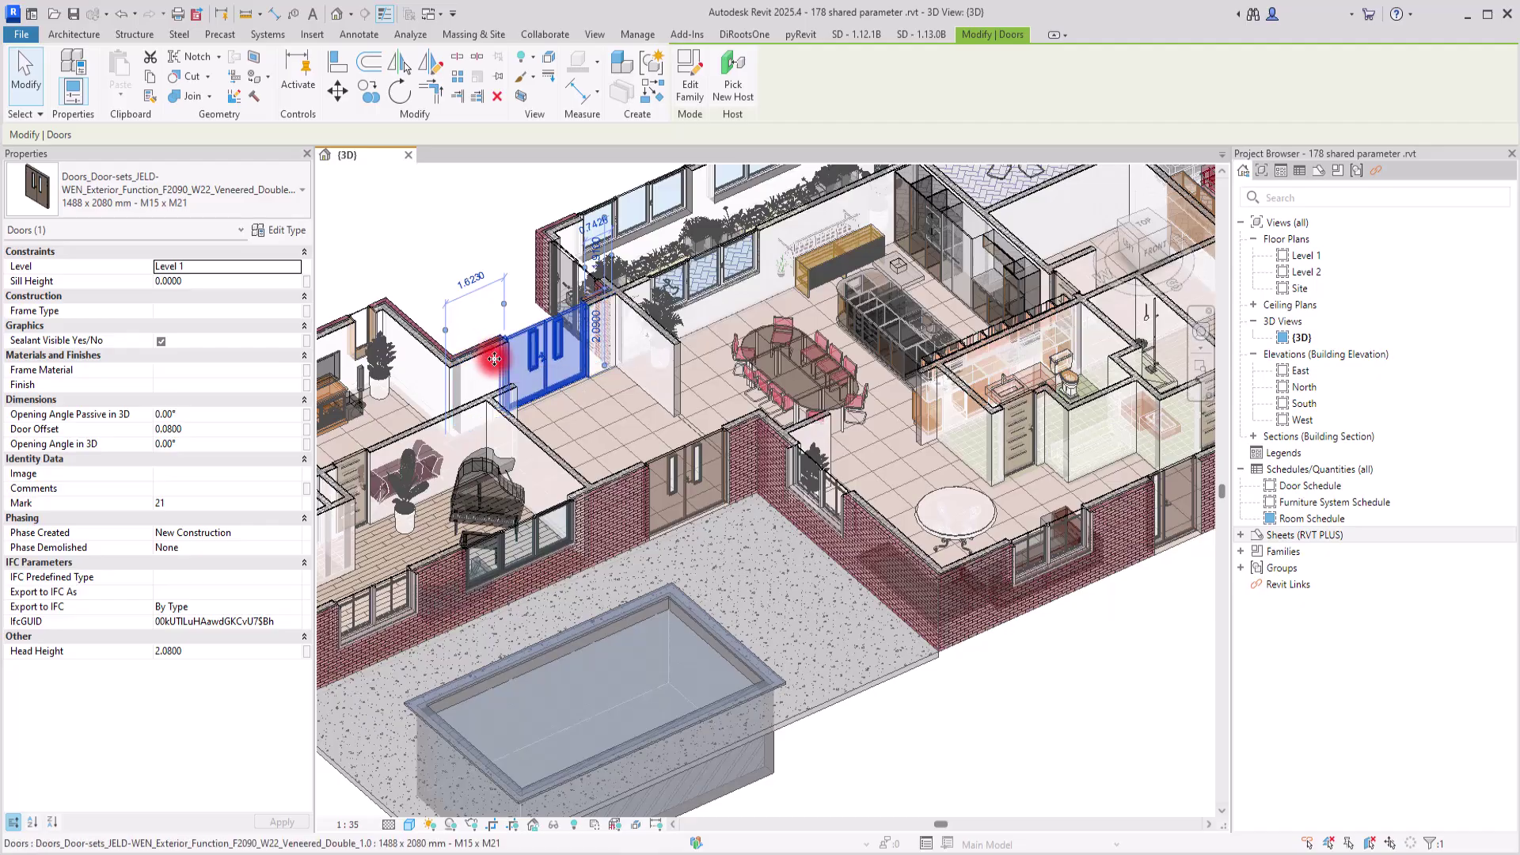
click(467, 263)
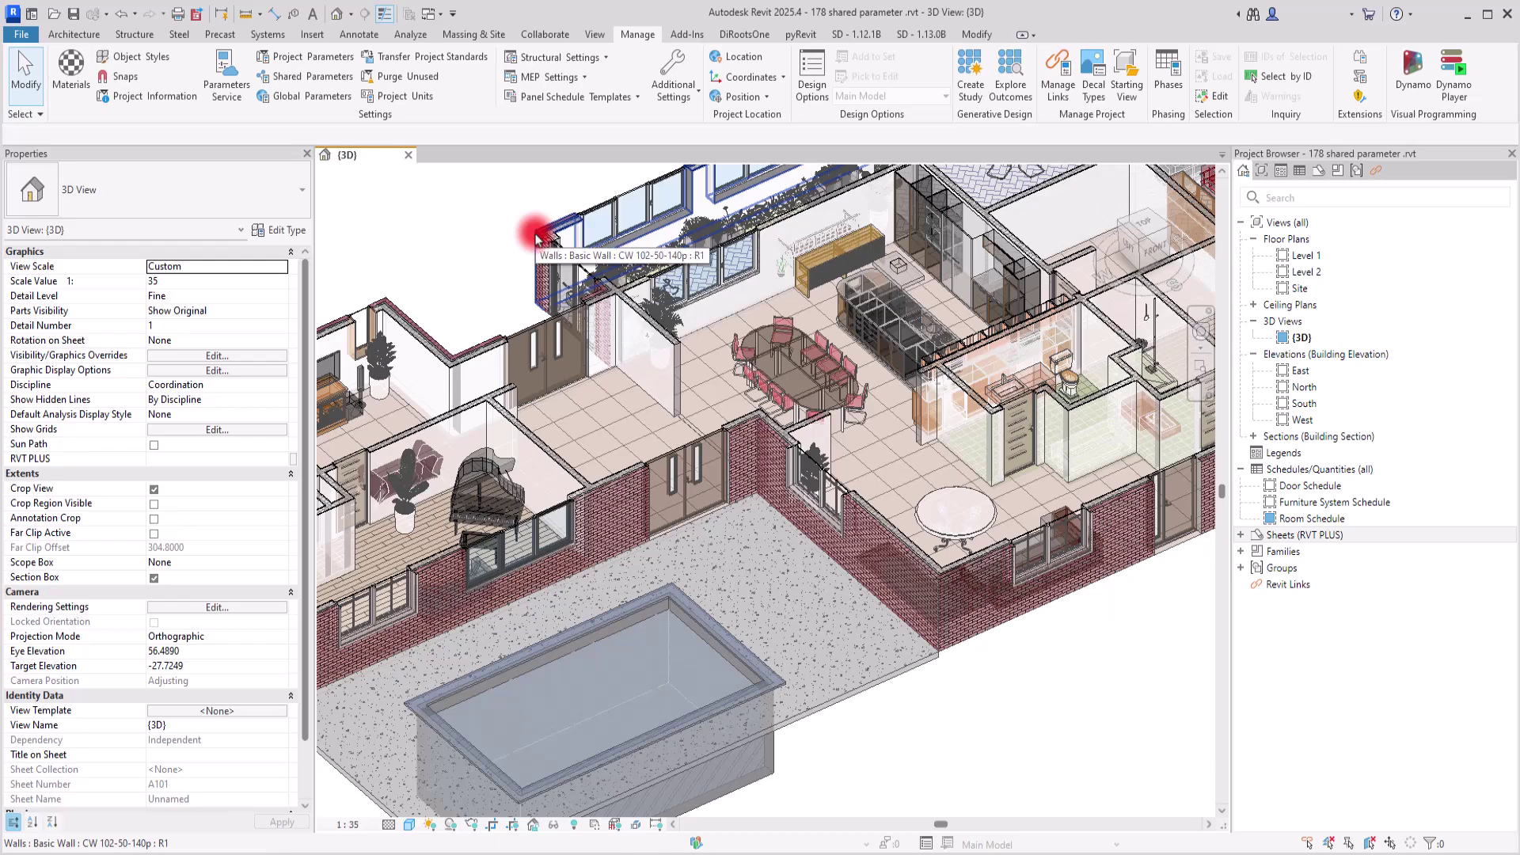
Step: Create a new sheet using the 07- Sheet B titleblock
right_click(1301, 535)
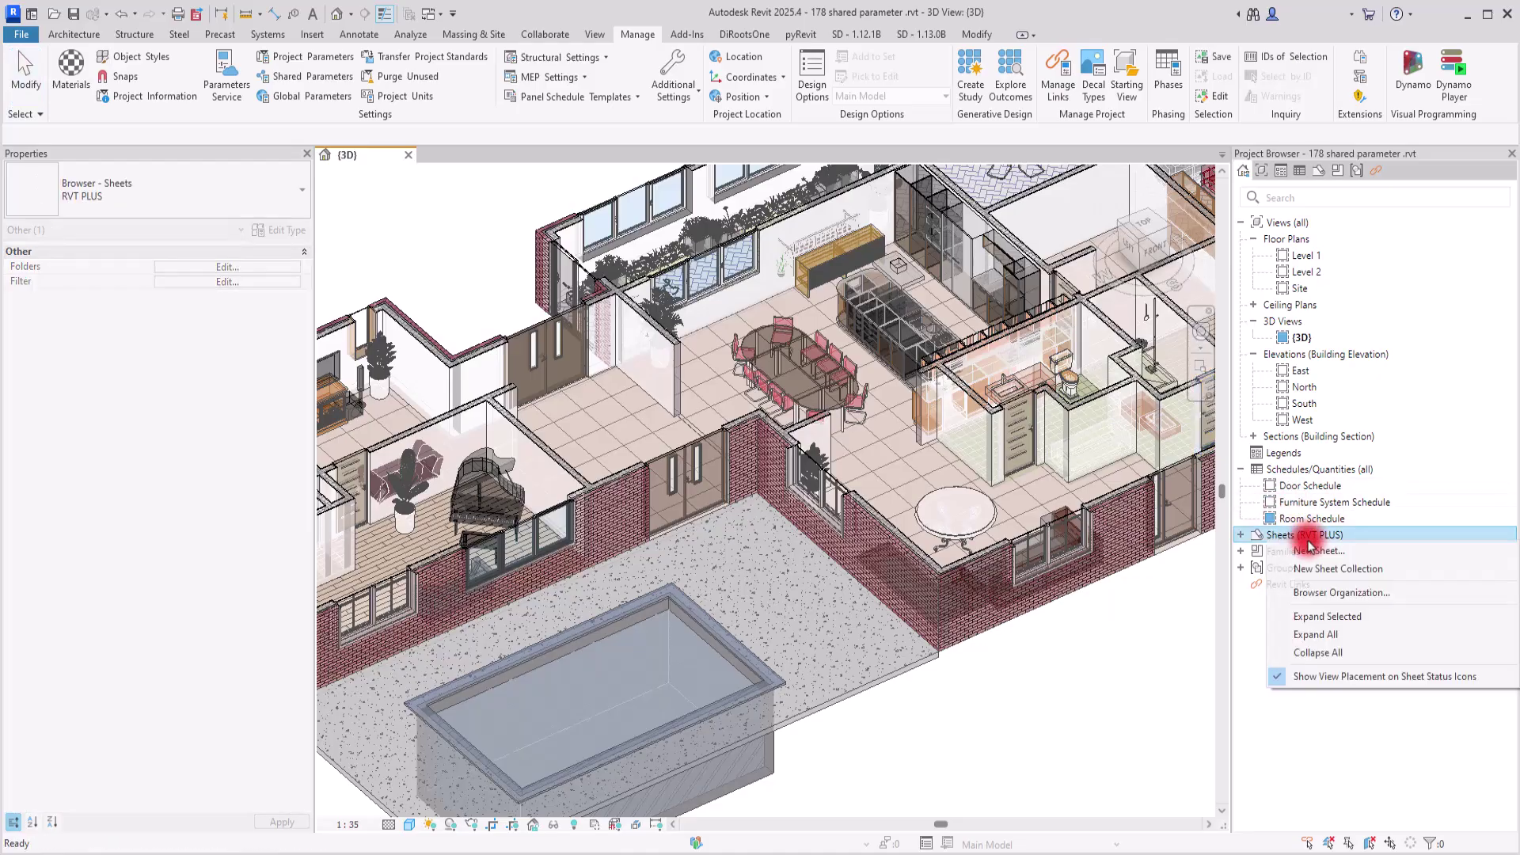
click(1321, 551)
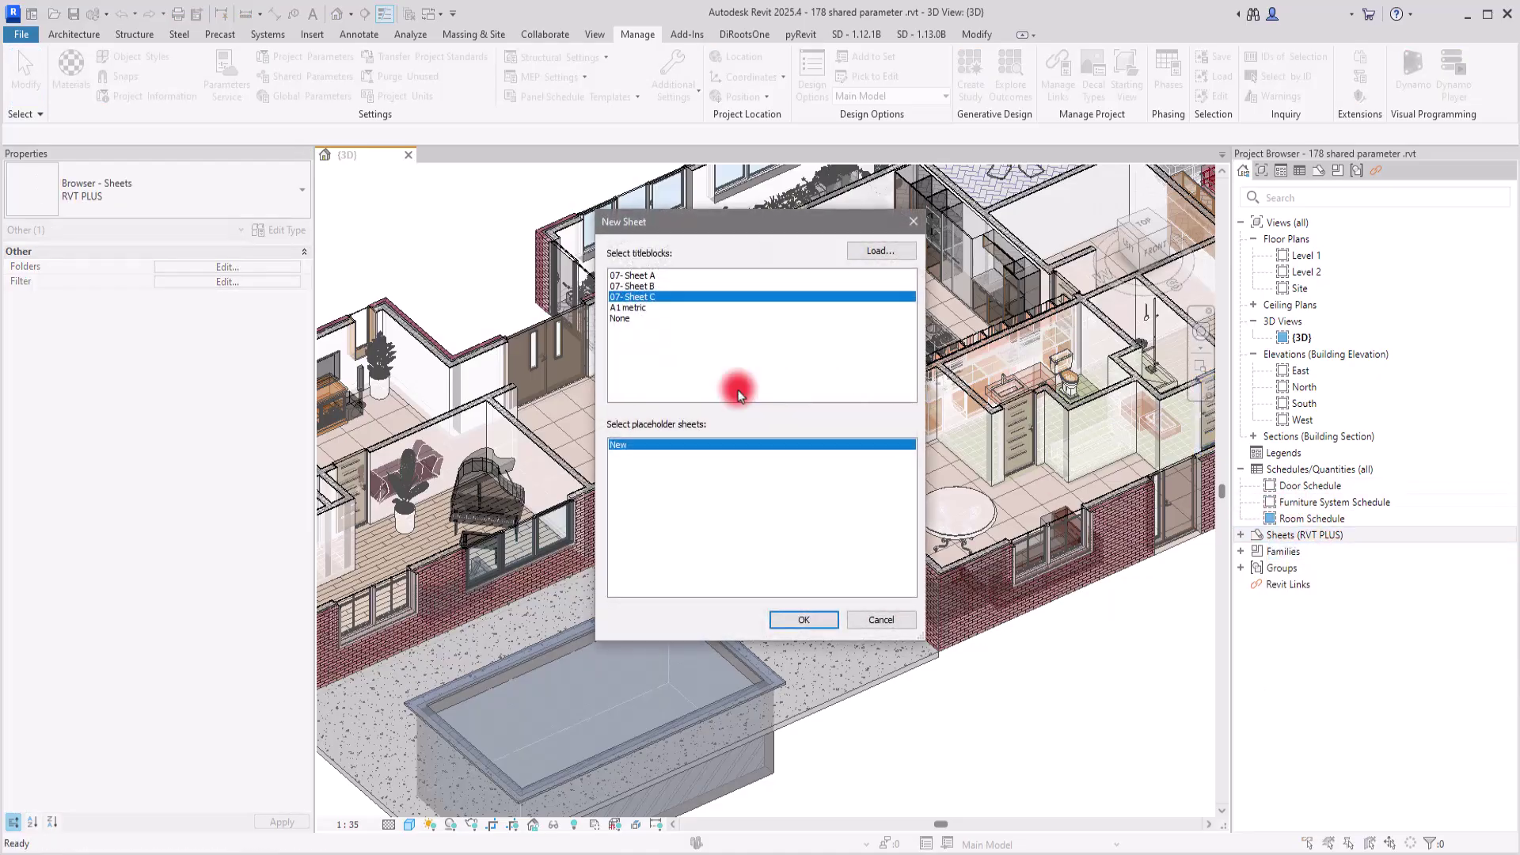
click(636, 286)
click(803, 621)
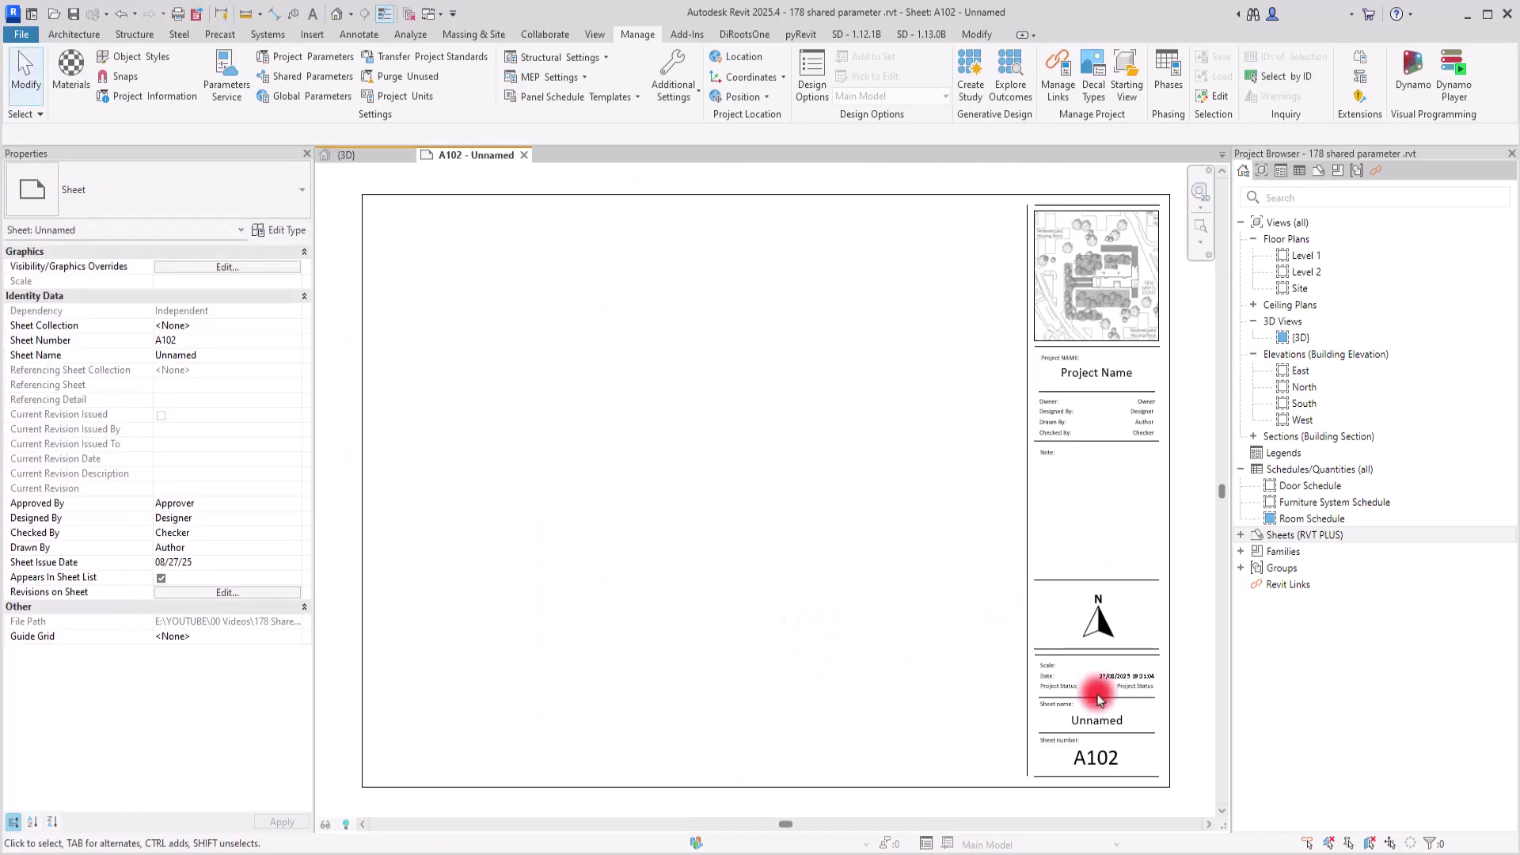
Step: Examine the new sheet's title block fields, from the project name and designer rows to the scale, status and sheet number
scroll(1205, 730, up, 2)
scroll(1148, 570, up, 2)
middle_drag(1096, 414, 882, 607)
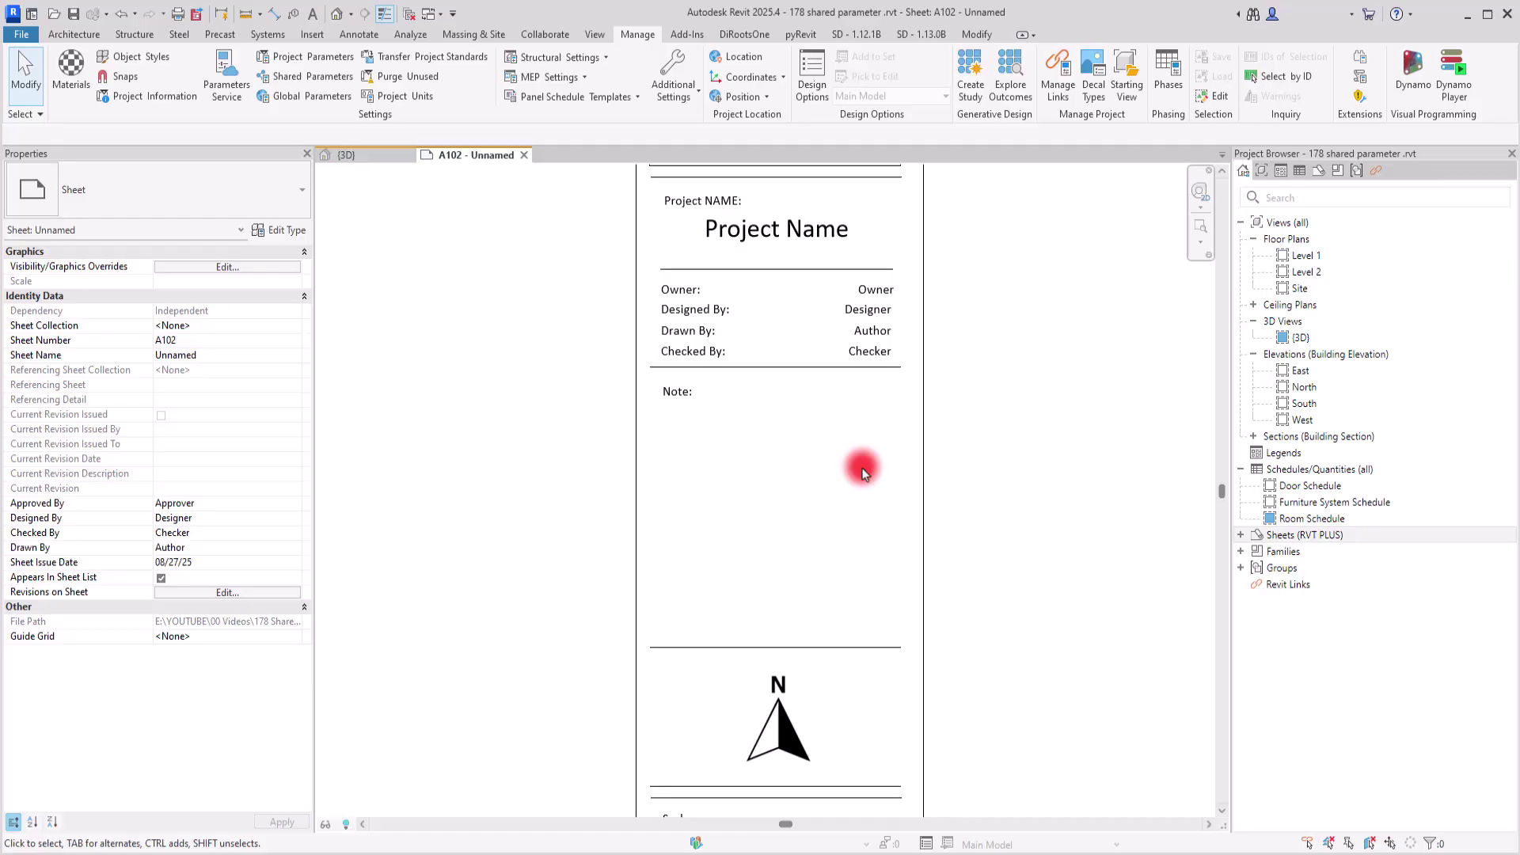
scroll(1018, 457, down, 4)
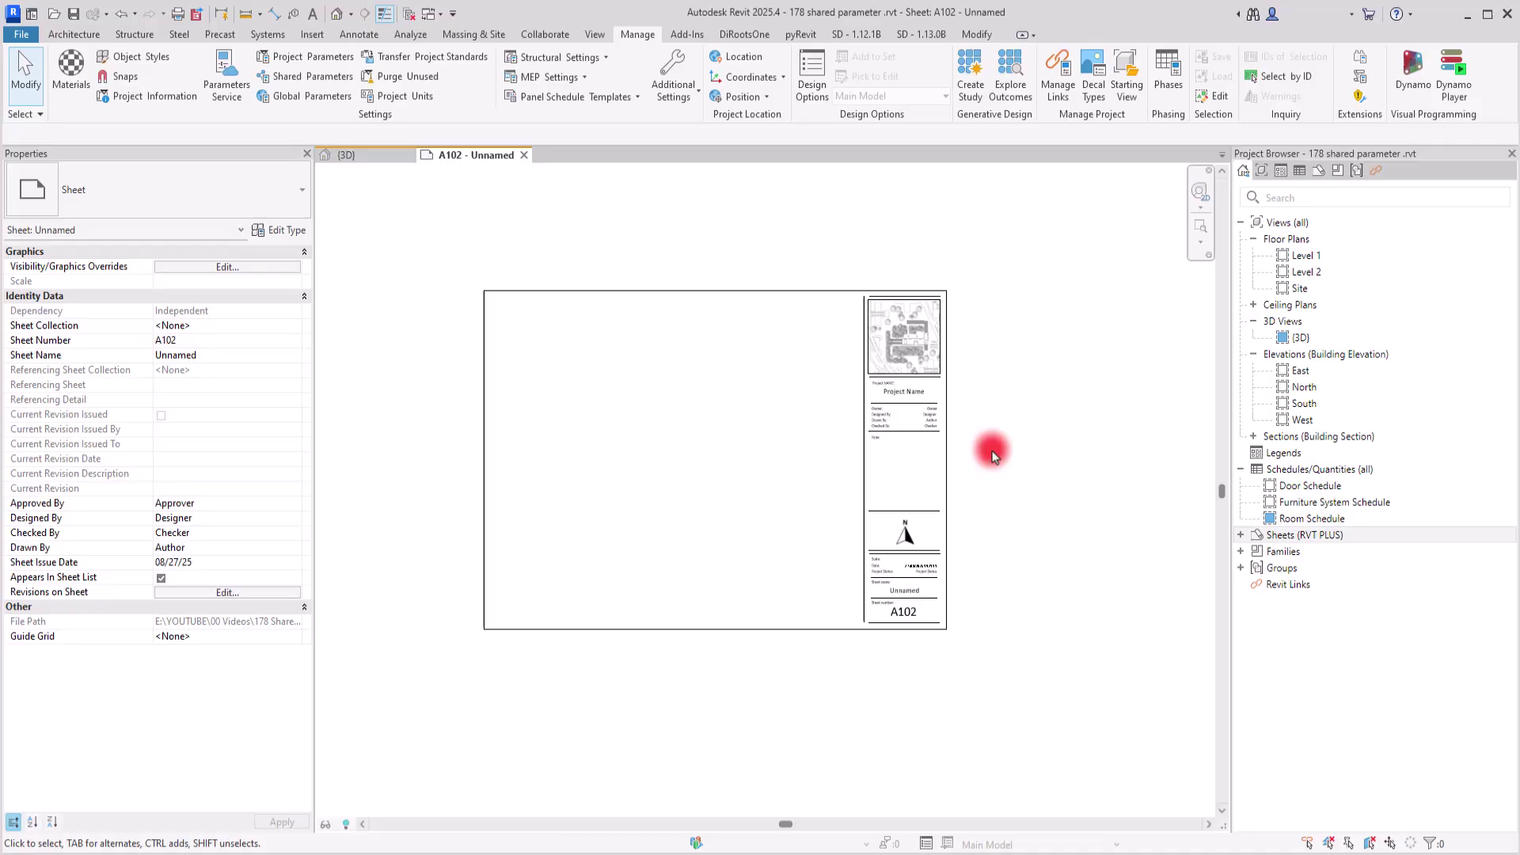
scroll(994, 455, up, 5)
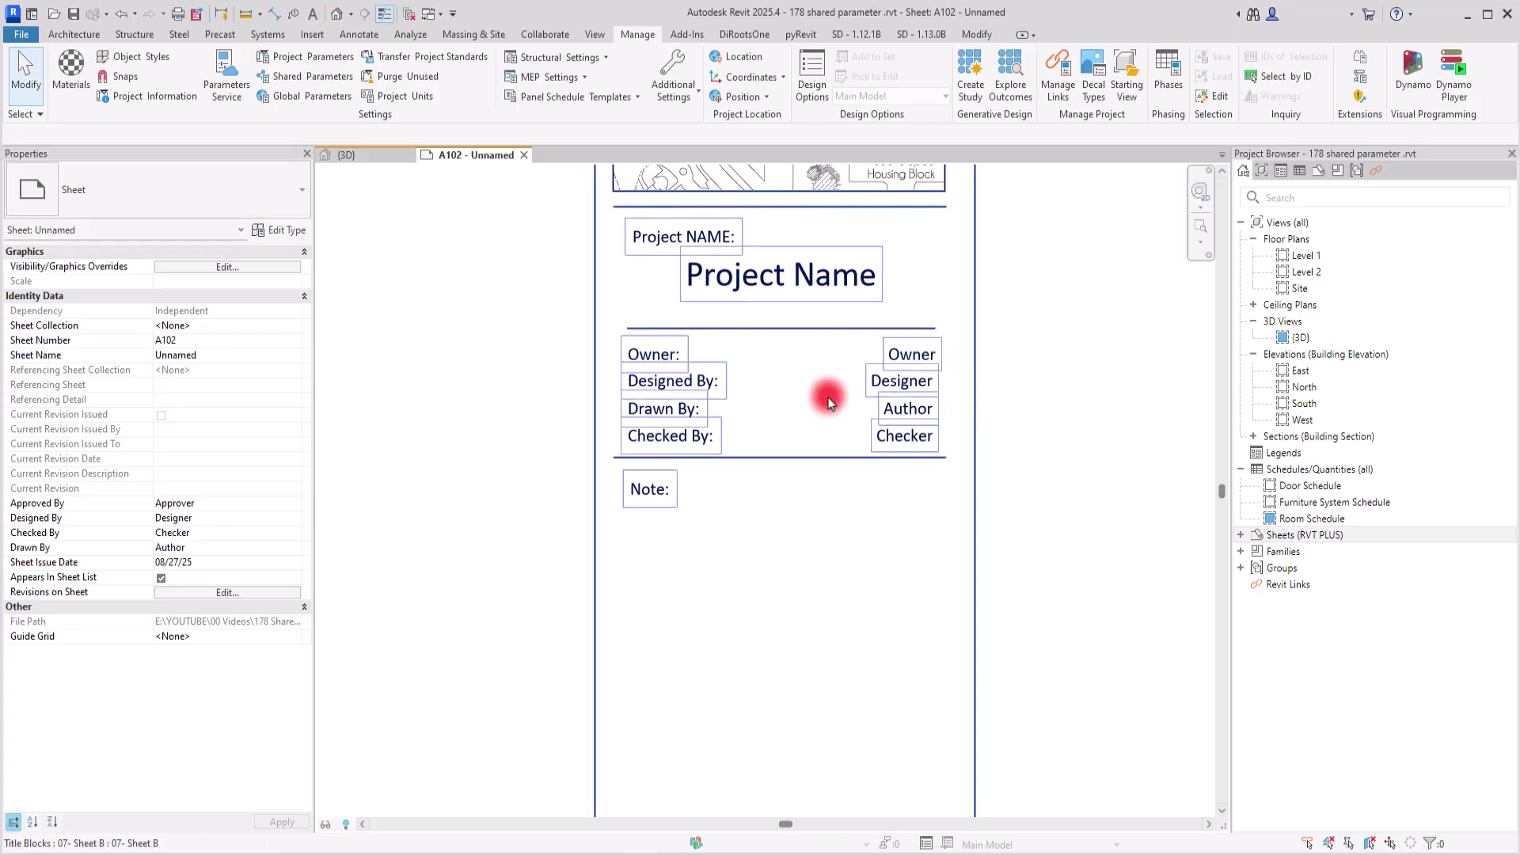
scroll(703, 238, down, 6)
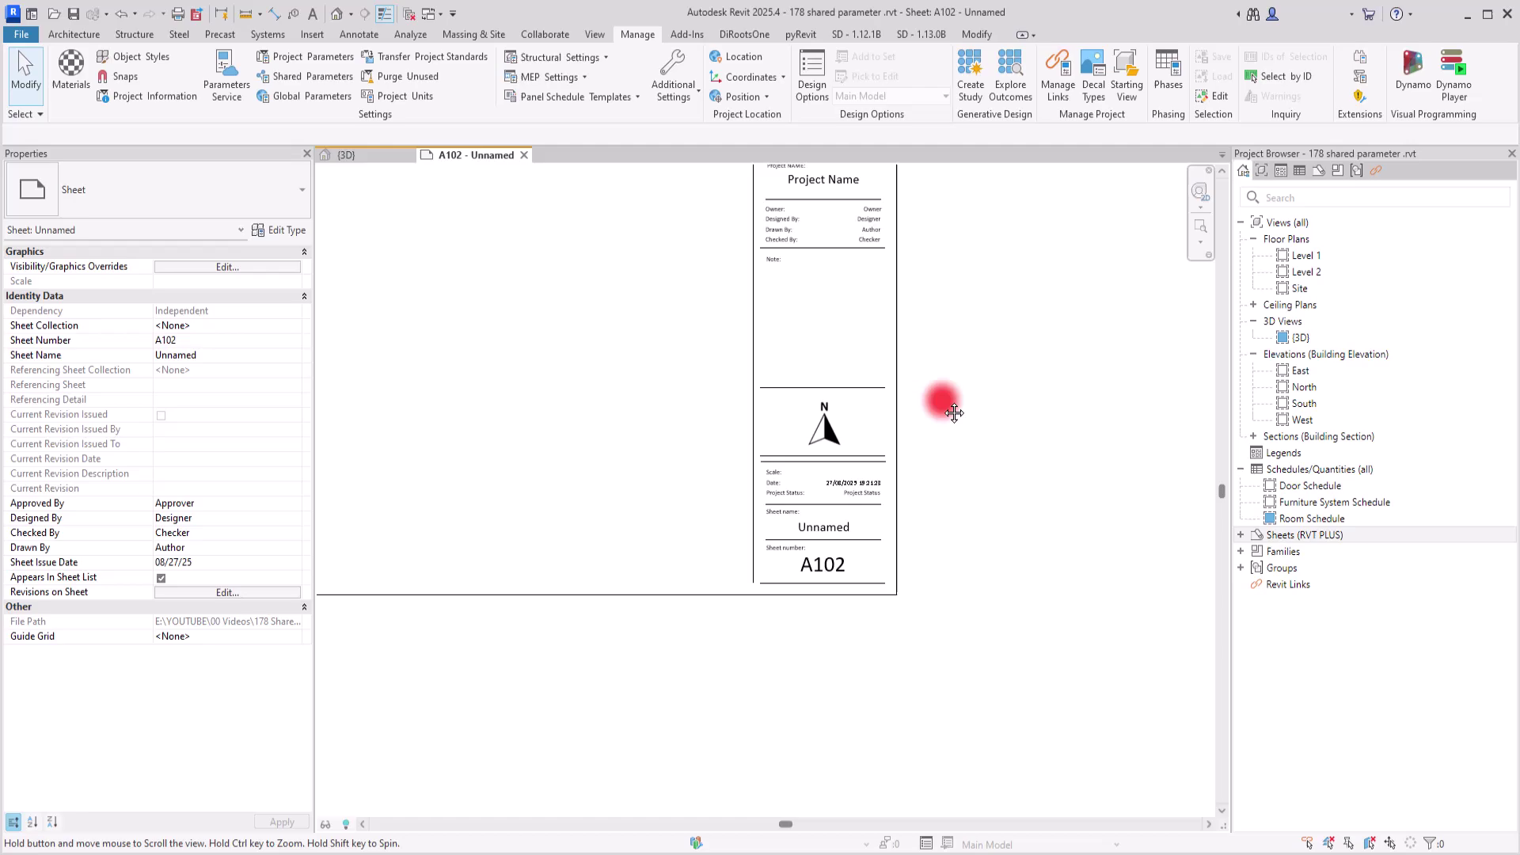
scroll(808, 477, up, 2)
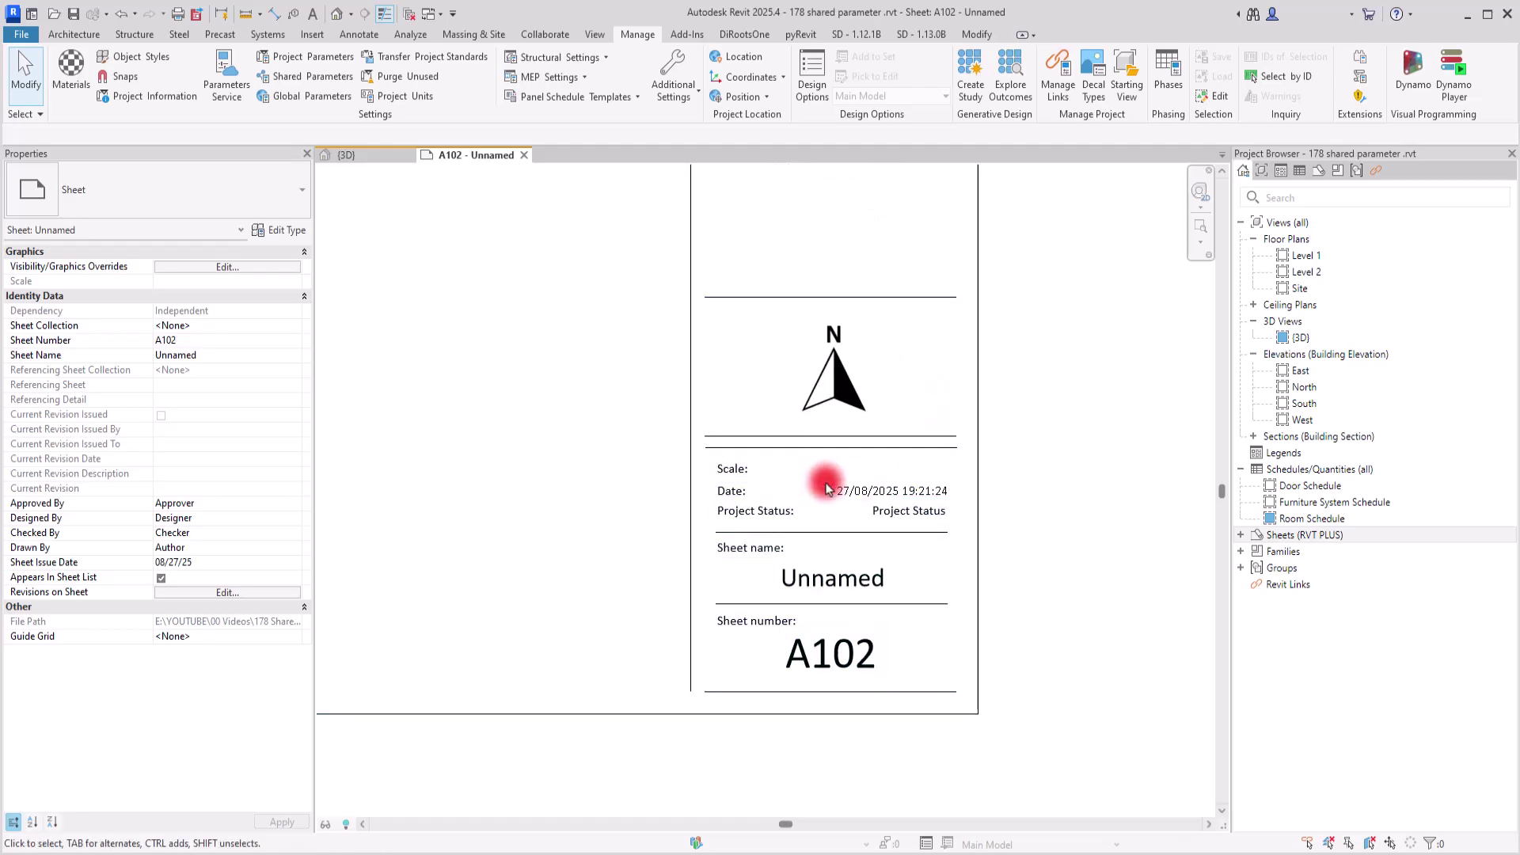
scroll(1019, 667, down, 3)
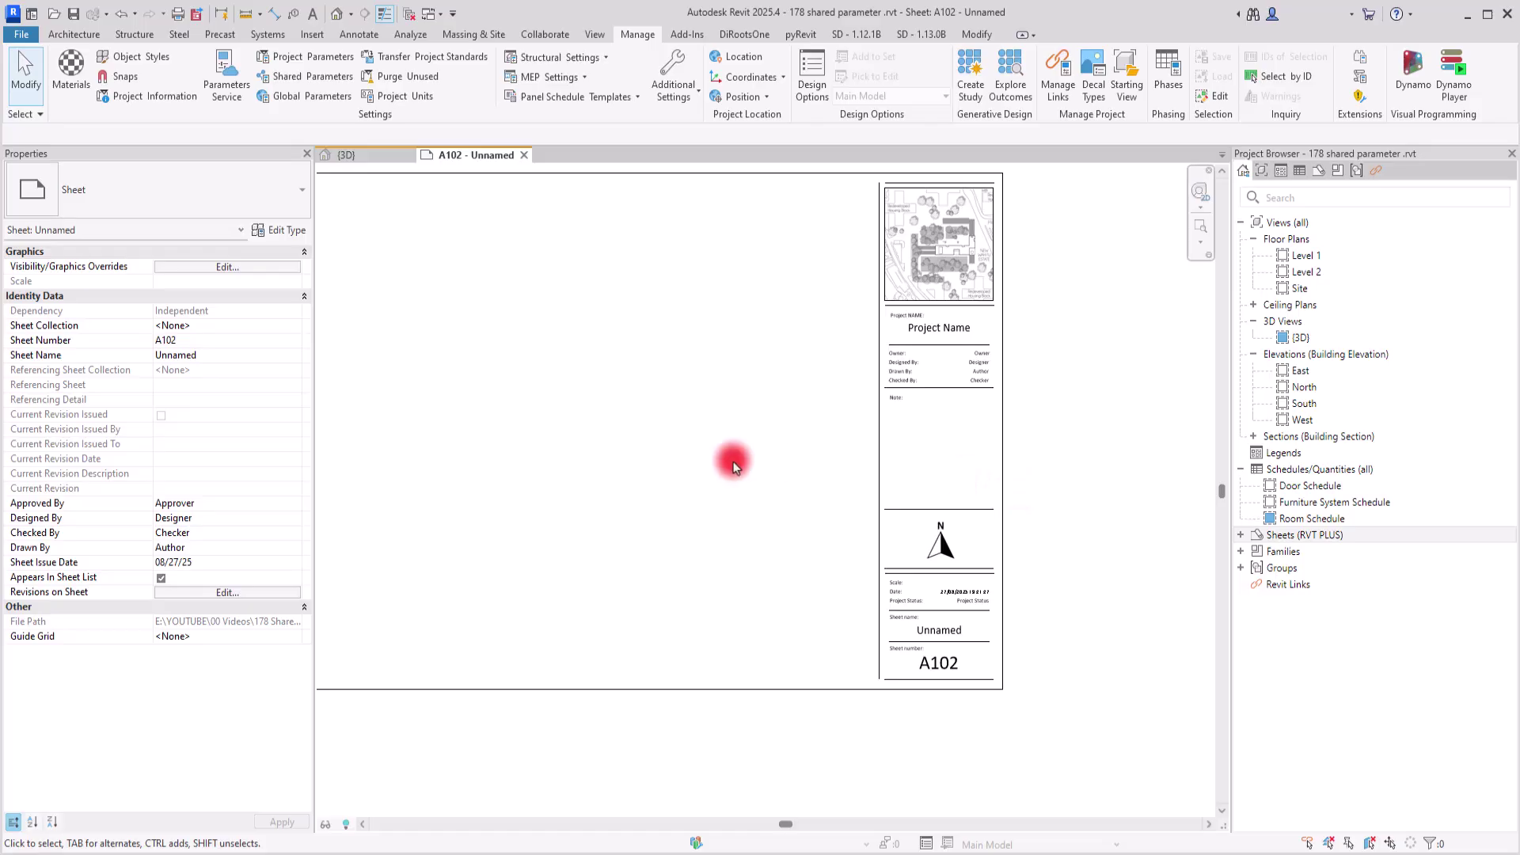
middle_drag(728, 465, 730, 479)
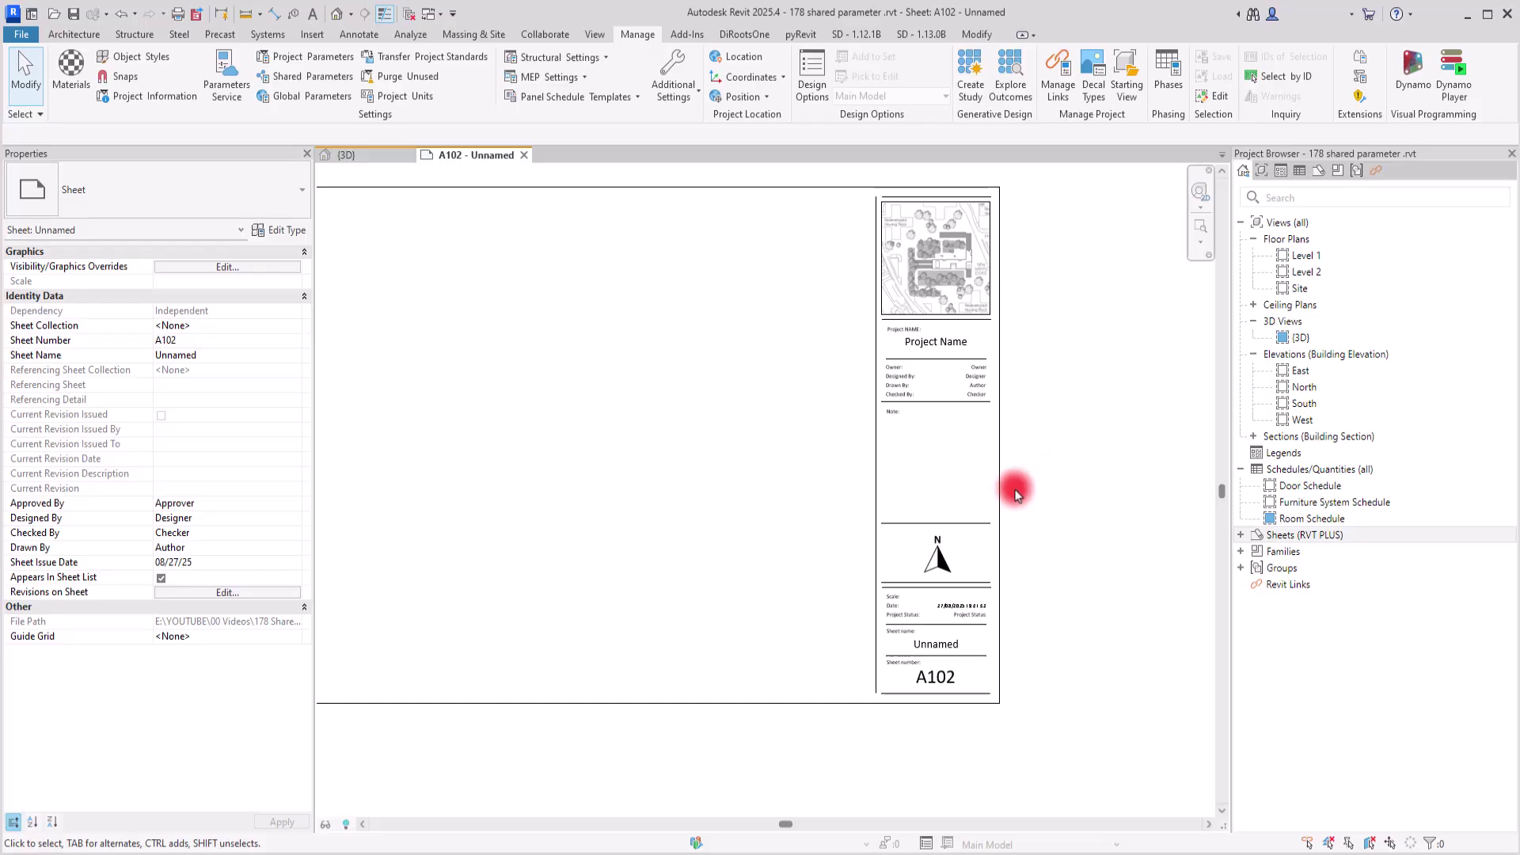
Step: Open the sheet's 07- Sheet B title block family for editing
click(977, 378)
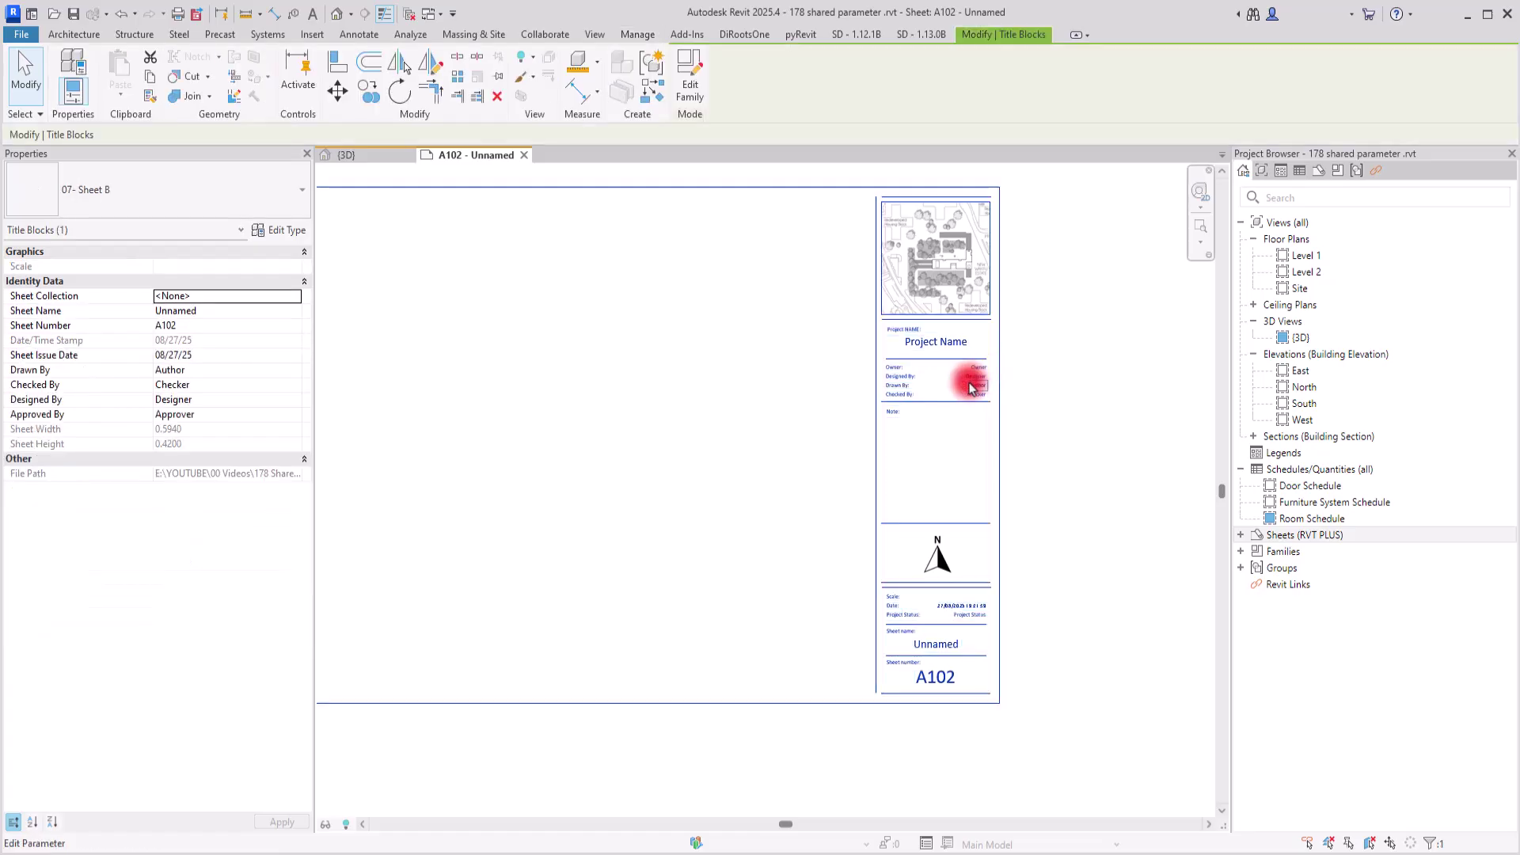
click(691, 80)
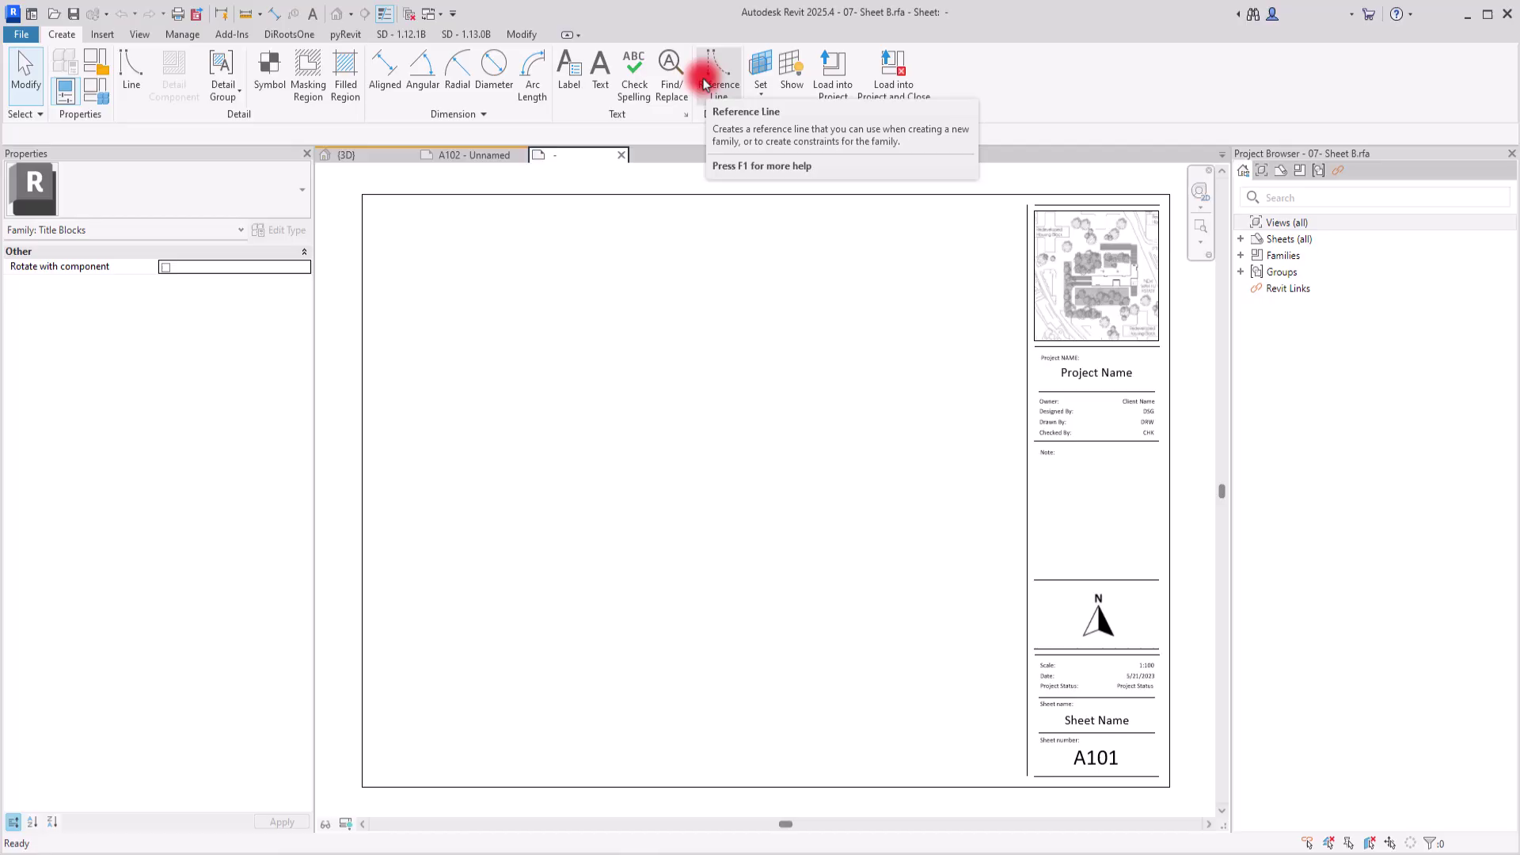
middle_drag(858, 496, 768, 437)
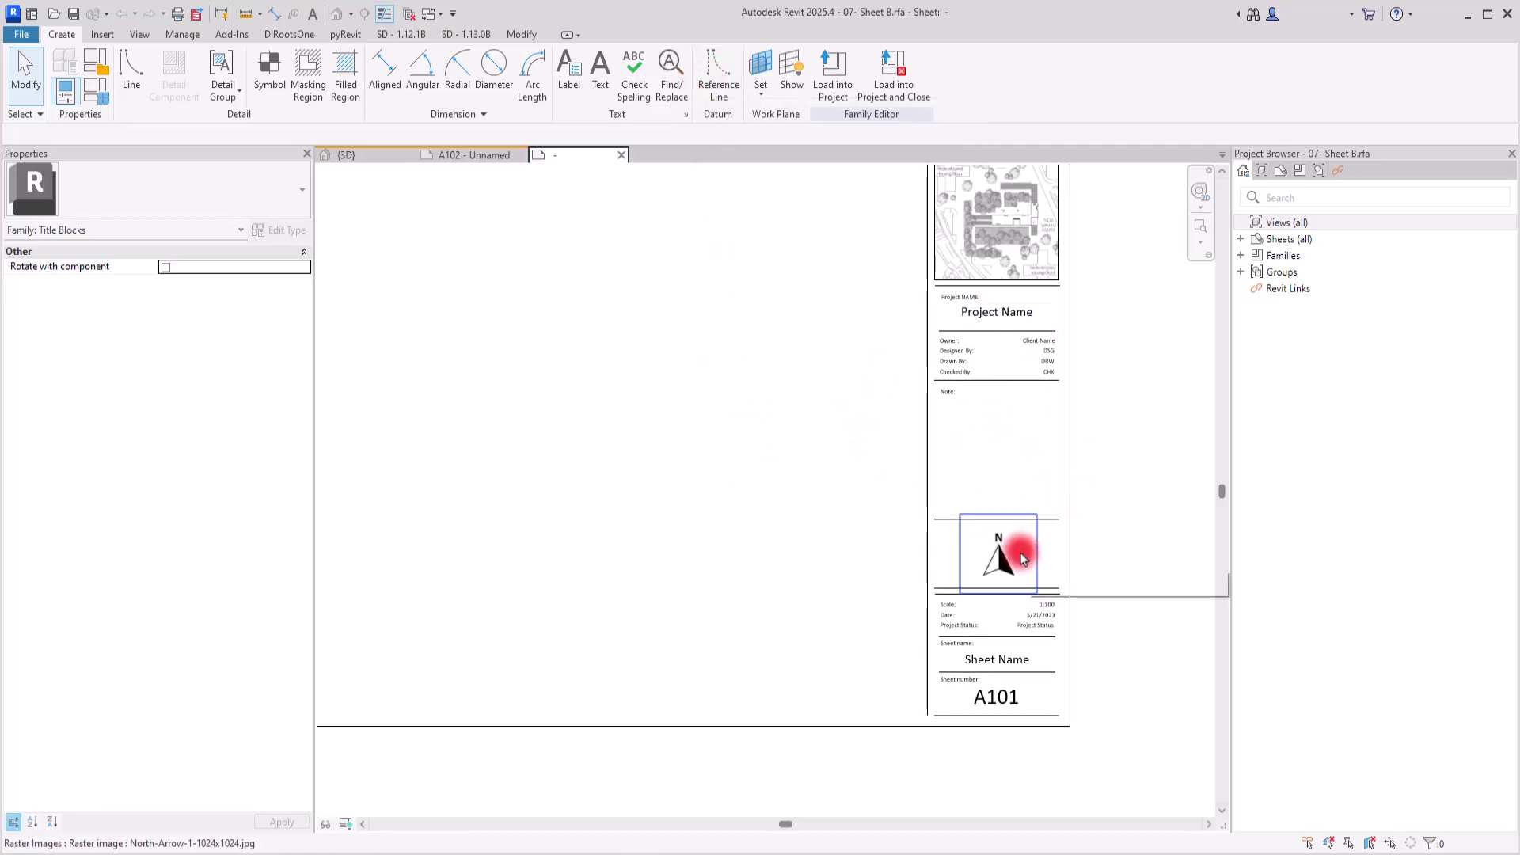
Step: Create a new shared parameter file named PAGE SIZE on the Desktop from the title block family
click(182, 37)
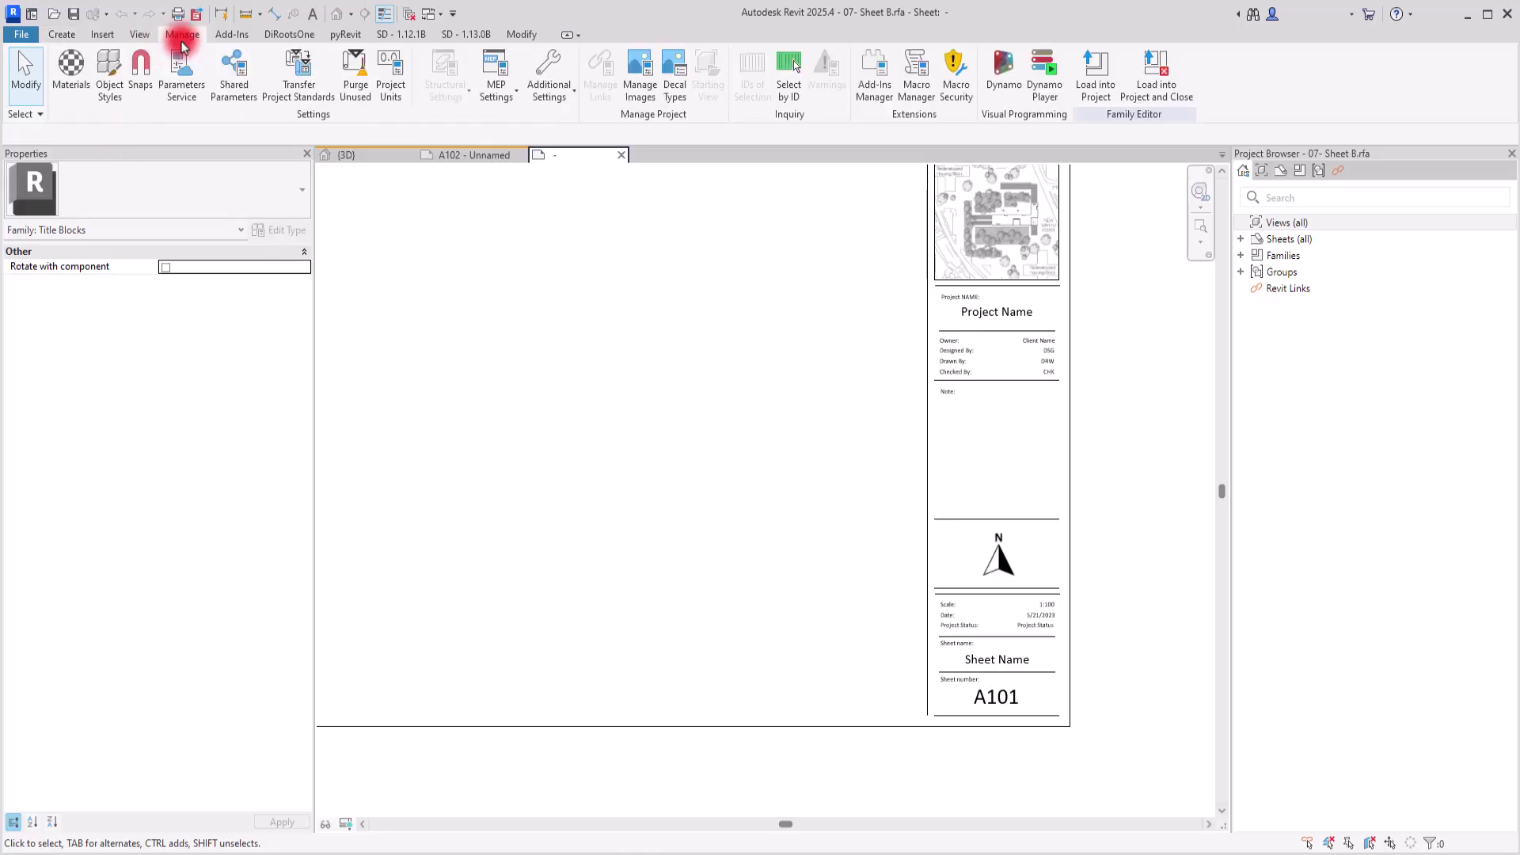
click(221, 77)
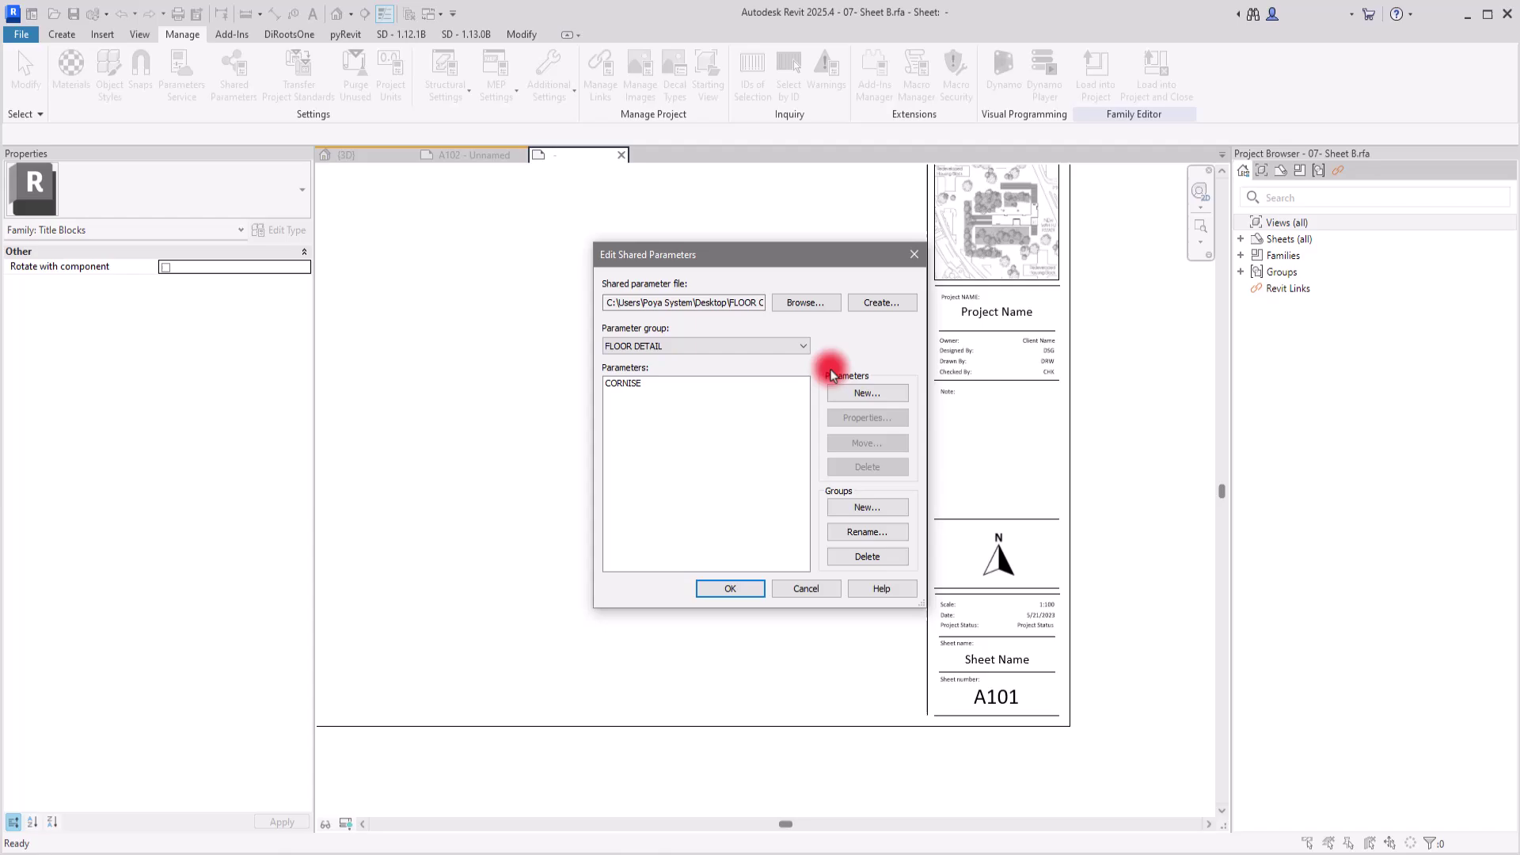
click(879, 303)
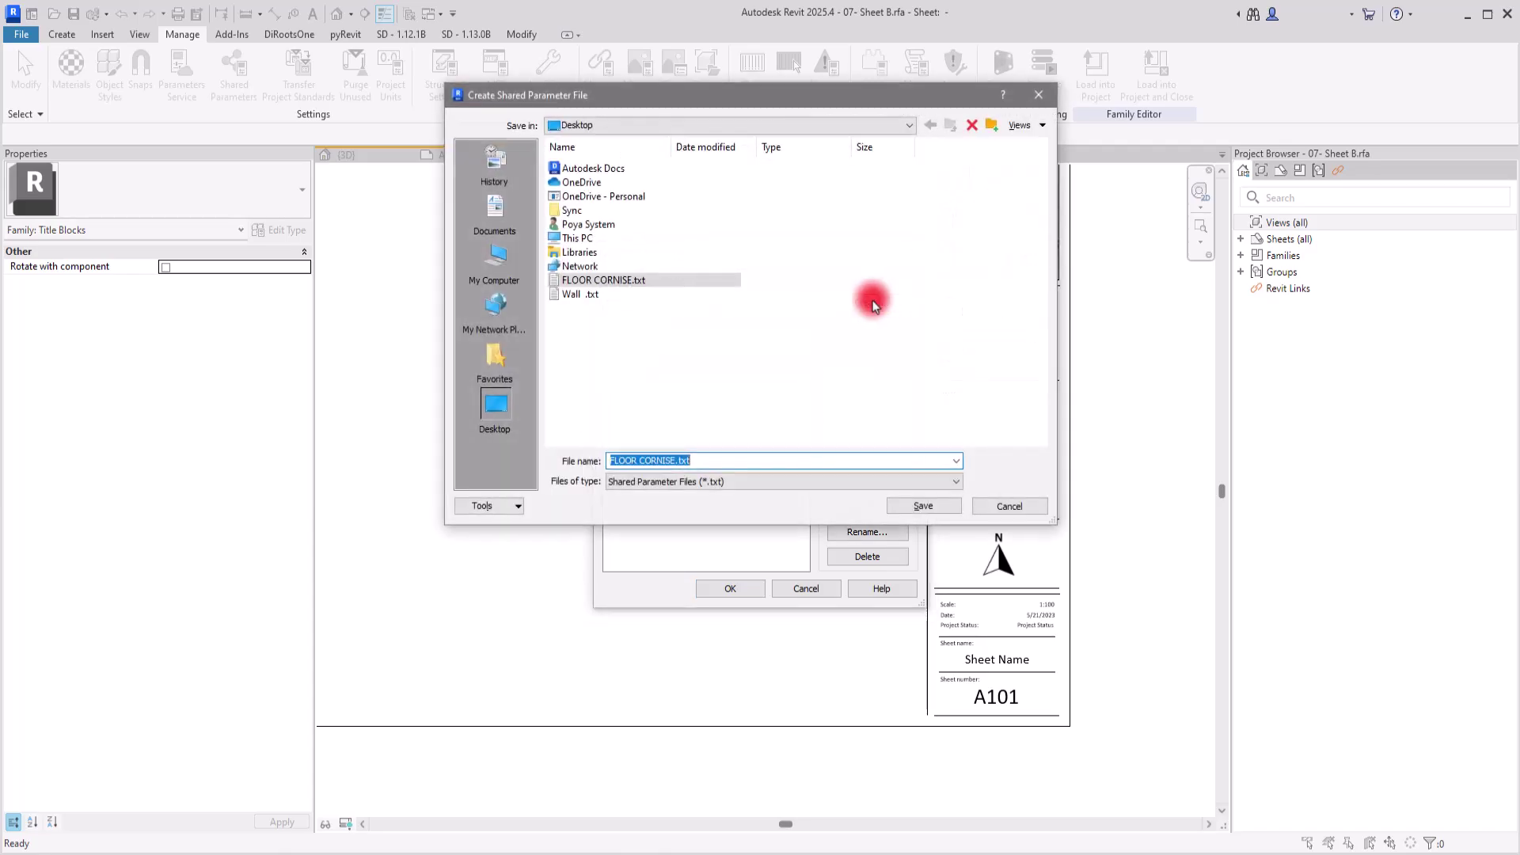
click(677, 461)
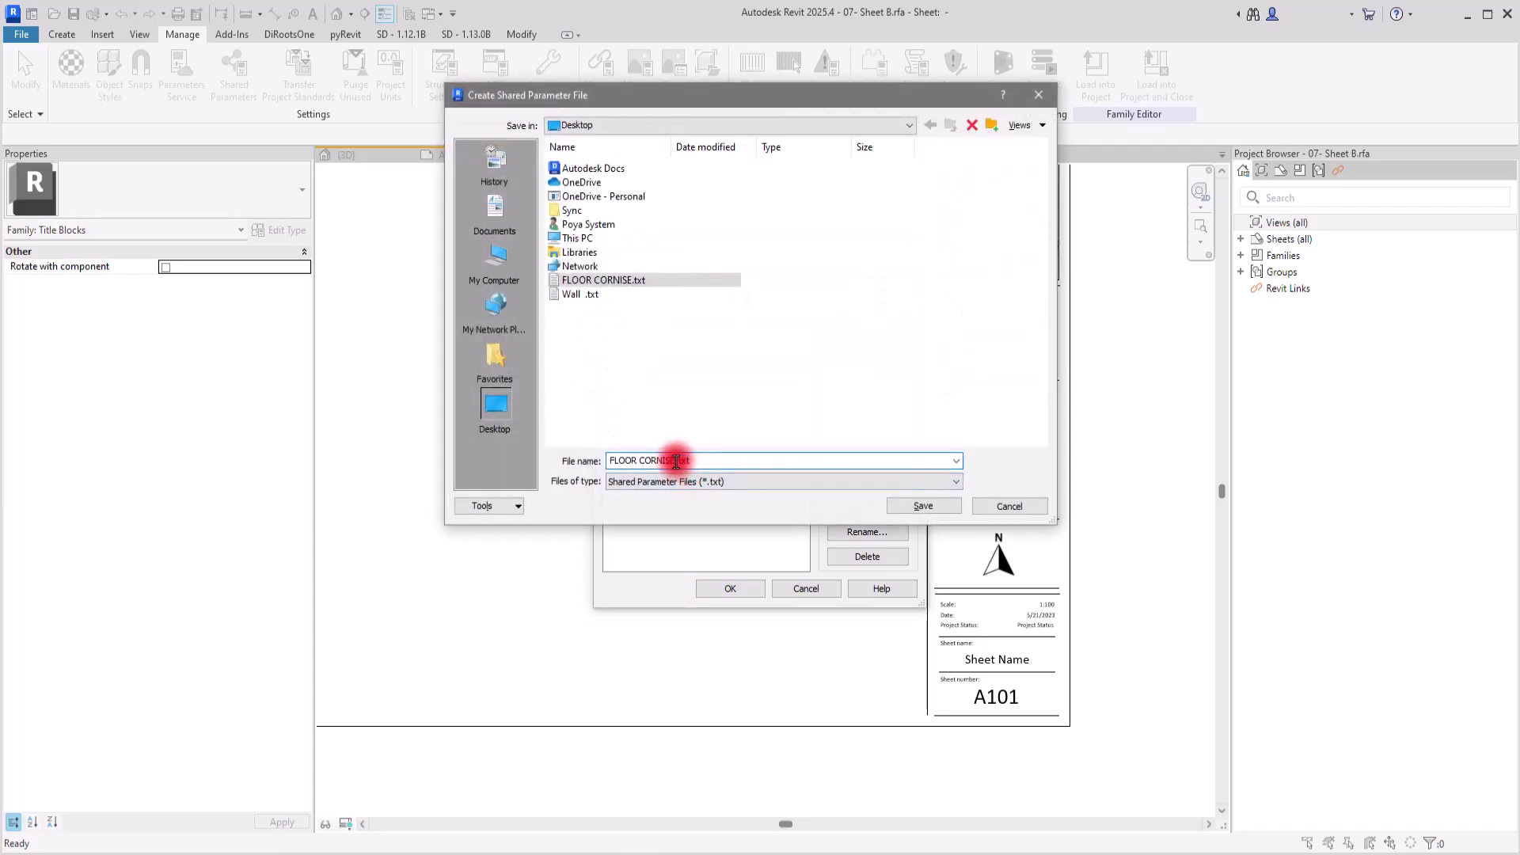
drag(677, 461, 552, 446)
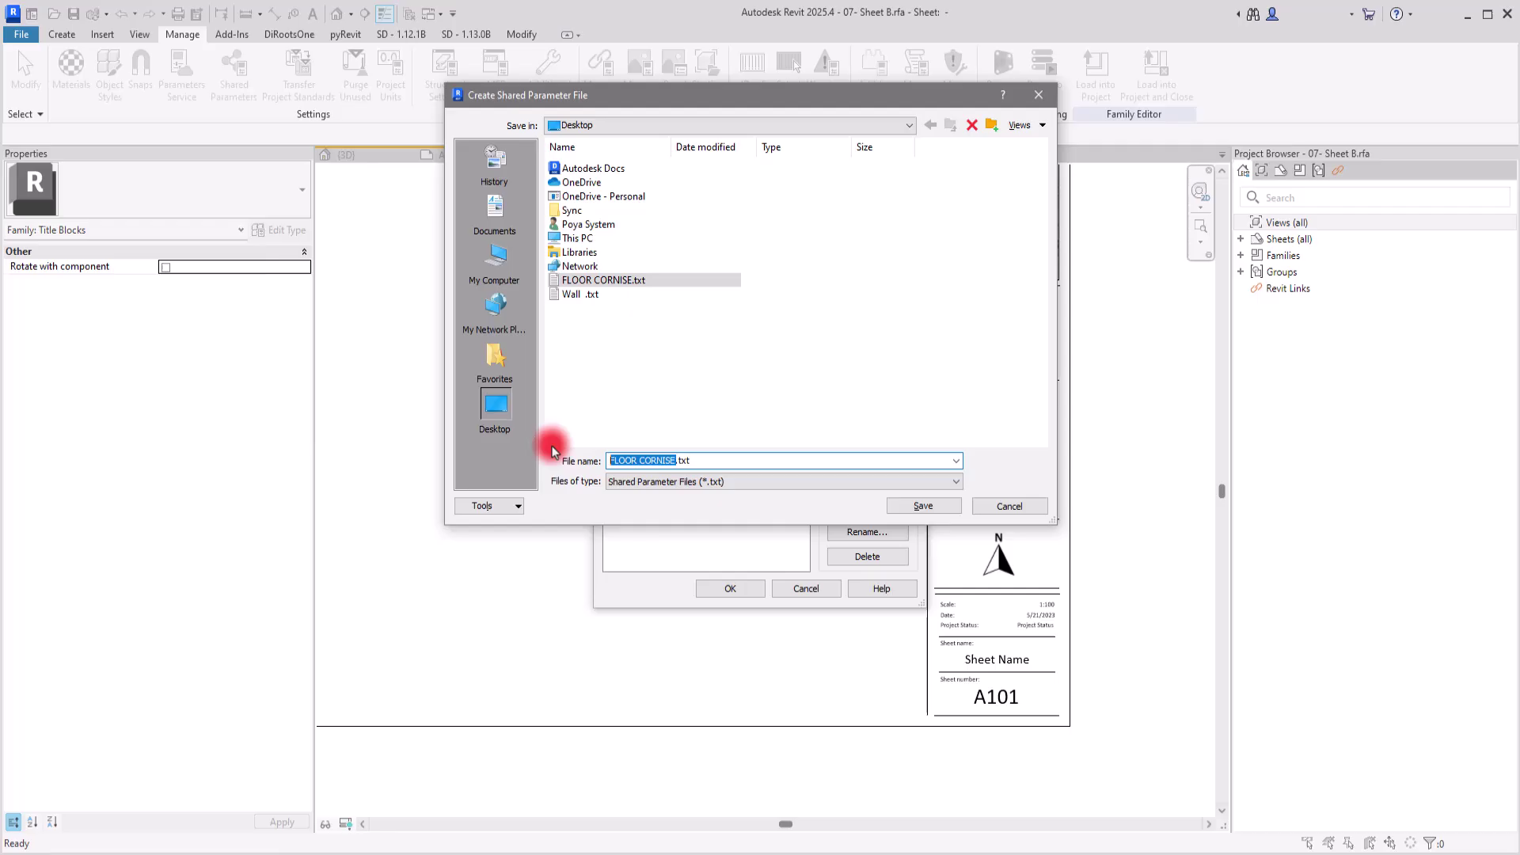
text(PAGE SIZE)
click(942, 508)
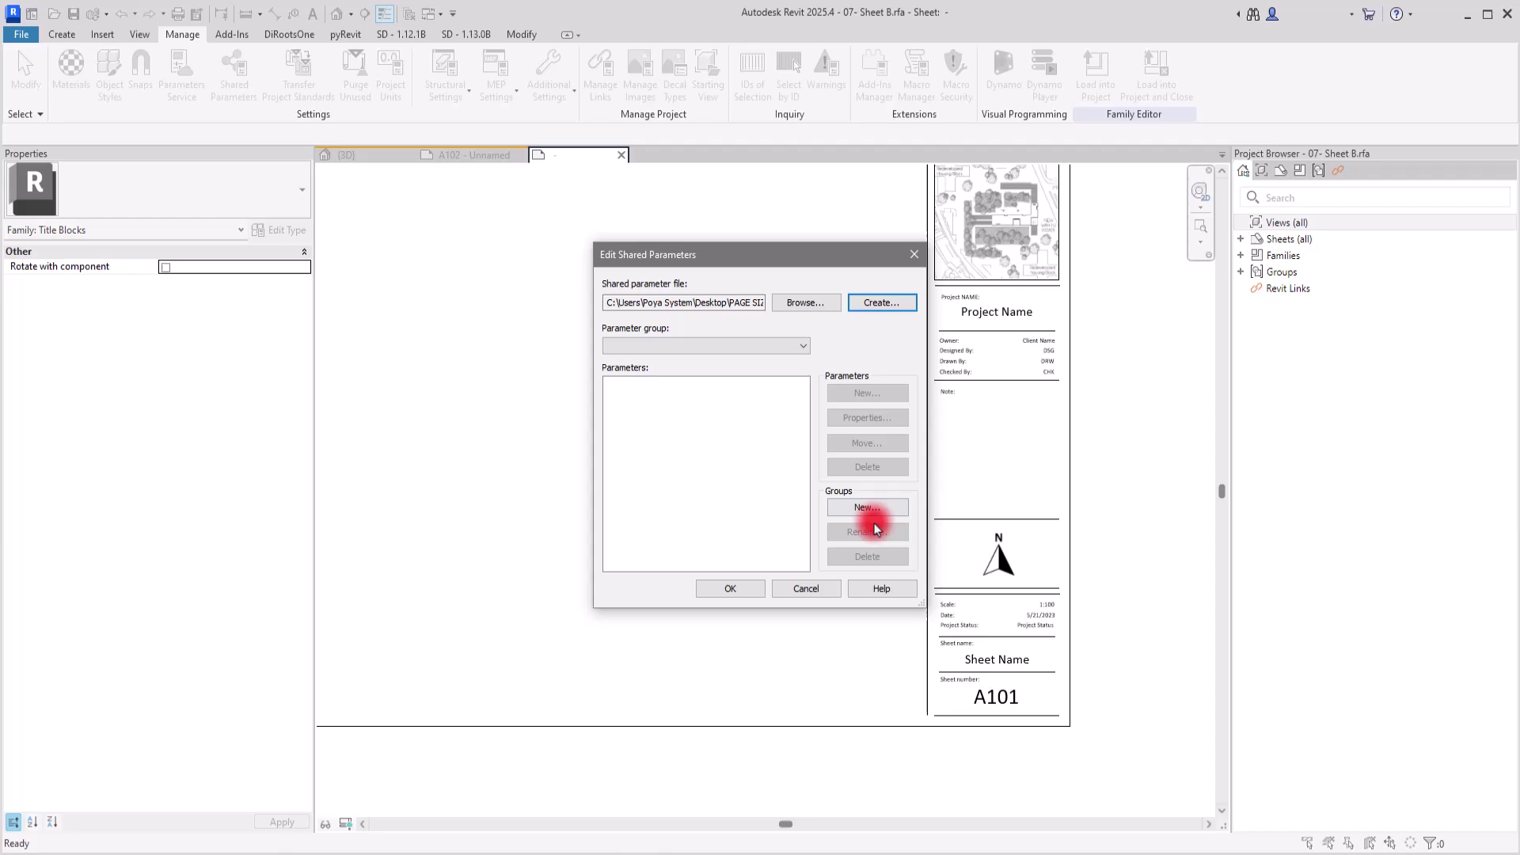
Step: Create a parameter group named PAGE SIZE in the new shared parameter file
click(868, 506)
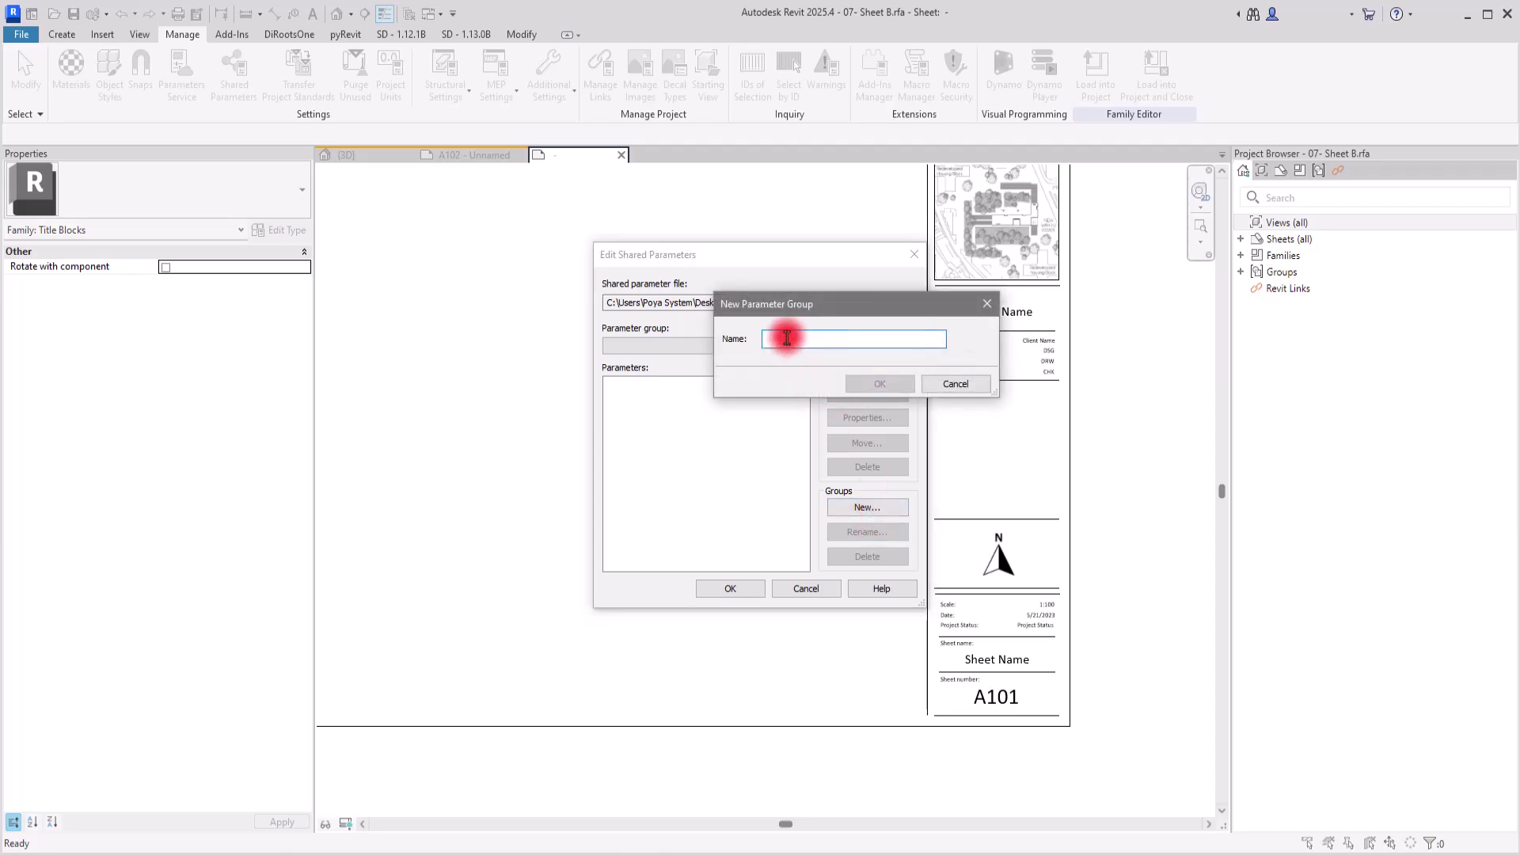
text(PAGE SI)
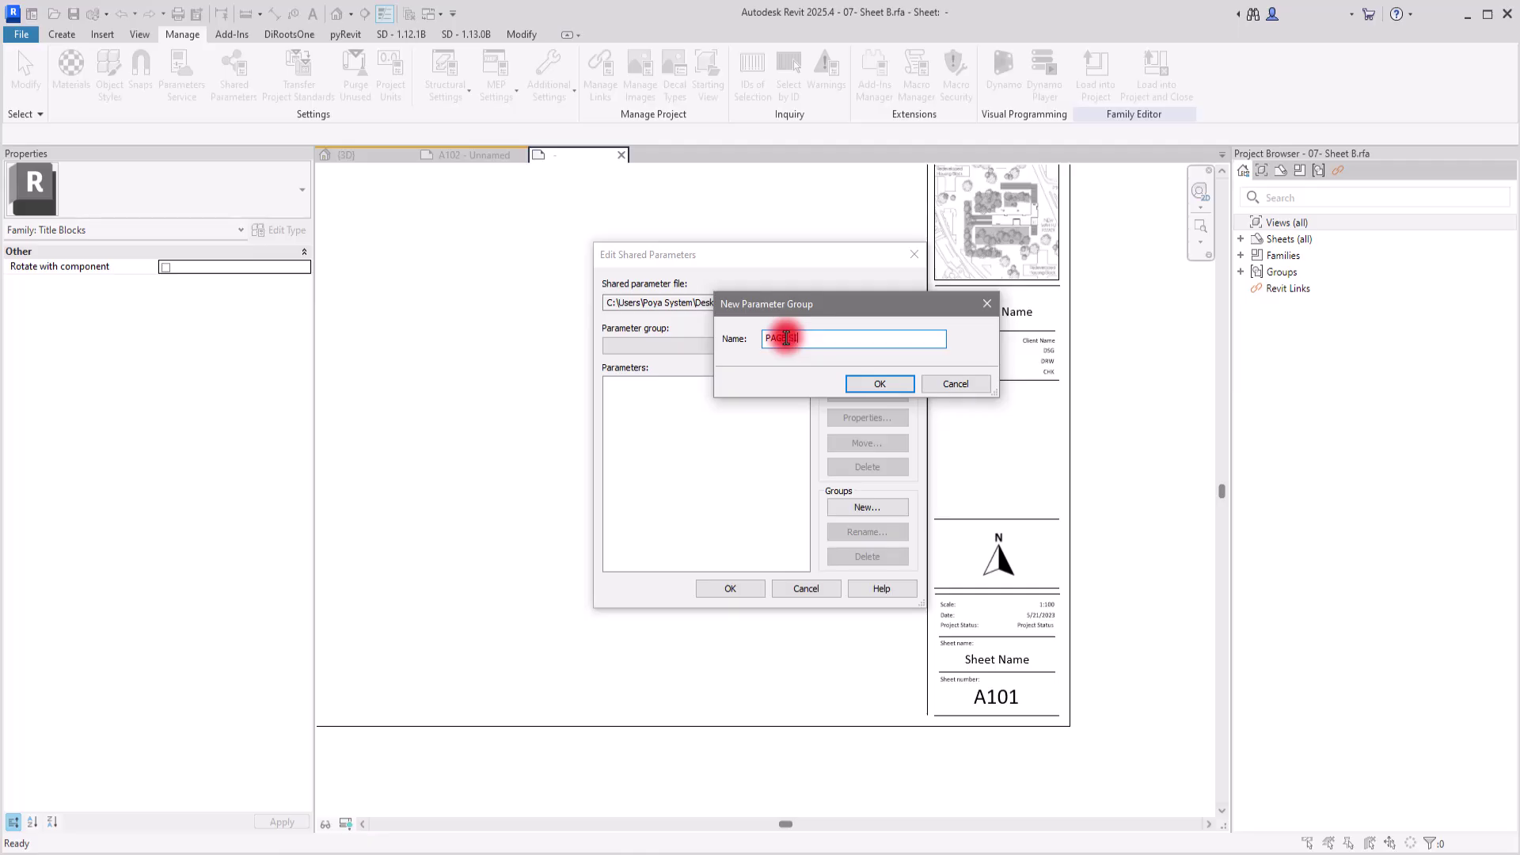
text(ZE)
click(880, 383)
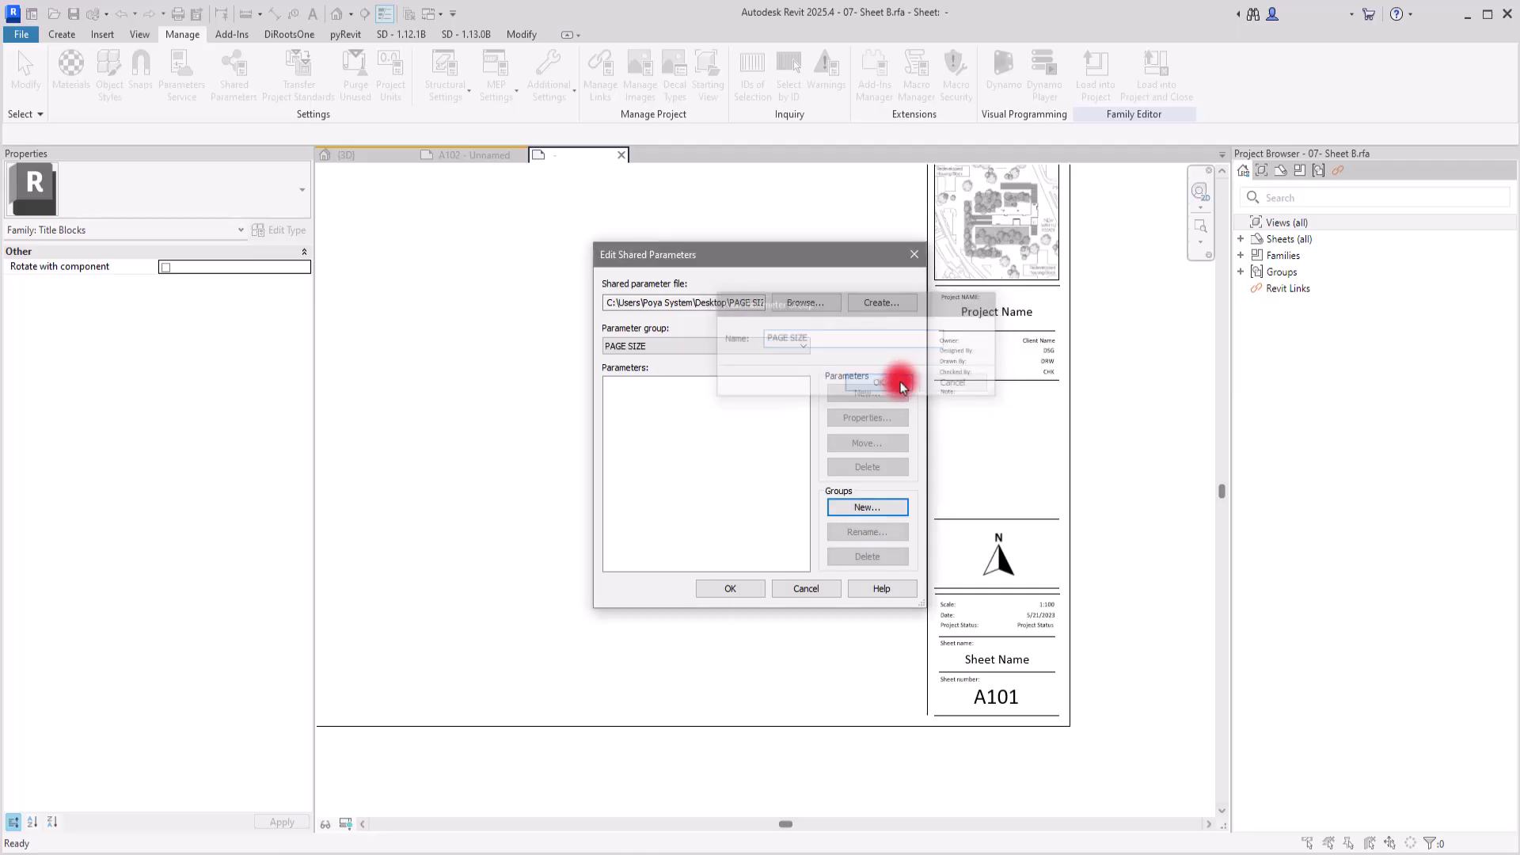
Step: Add a shared parameter named PAGE SIZE with the Text data type to the PAGE SIZE group and accept the file edits
click(862, 393)
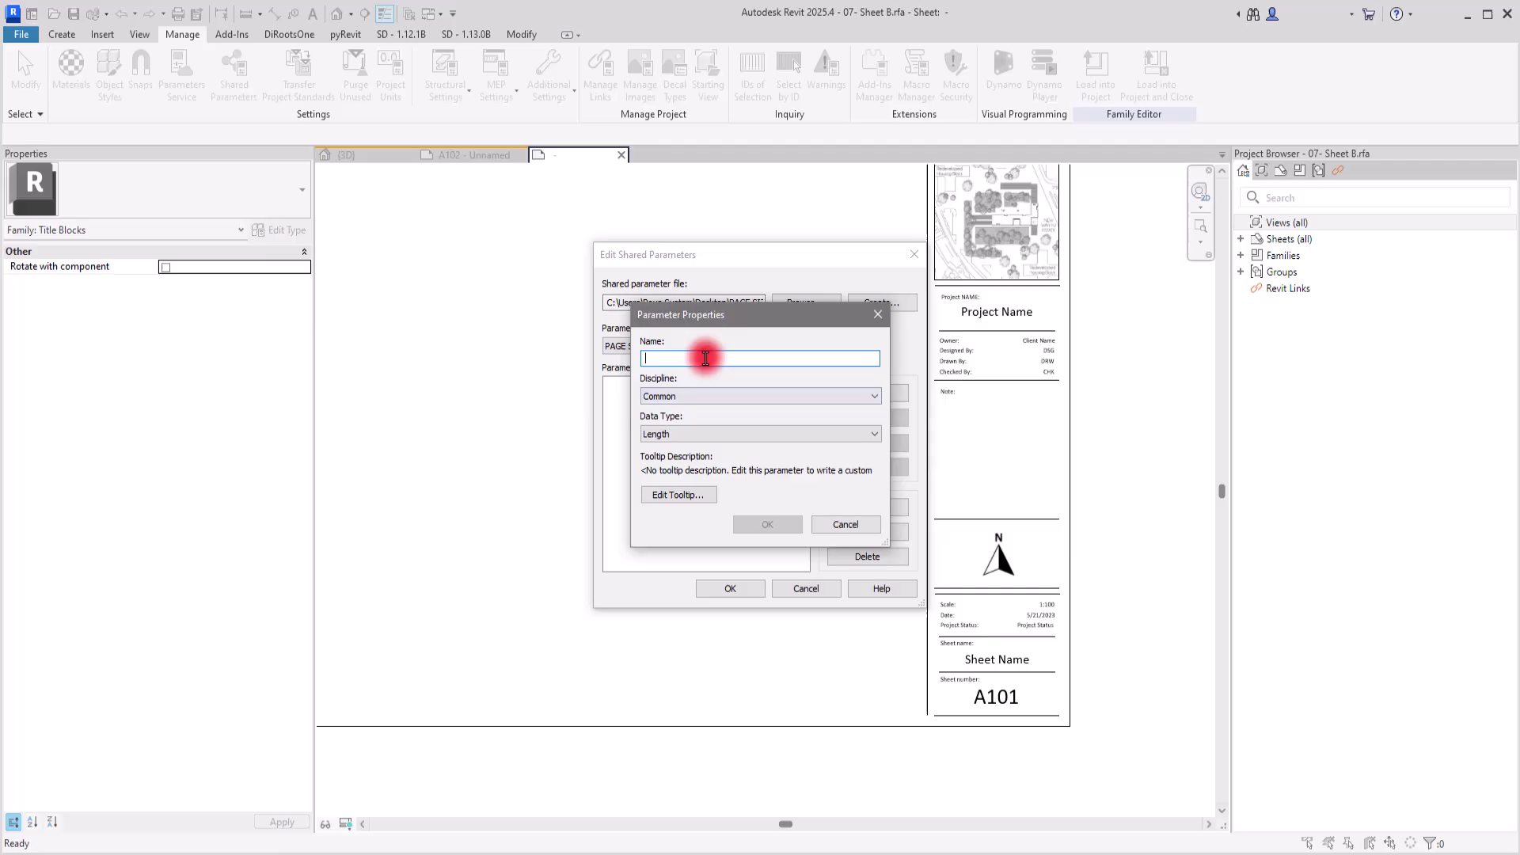
text(PAGE SIZE)
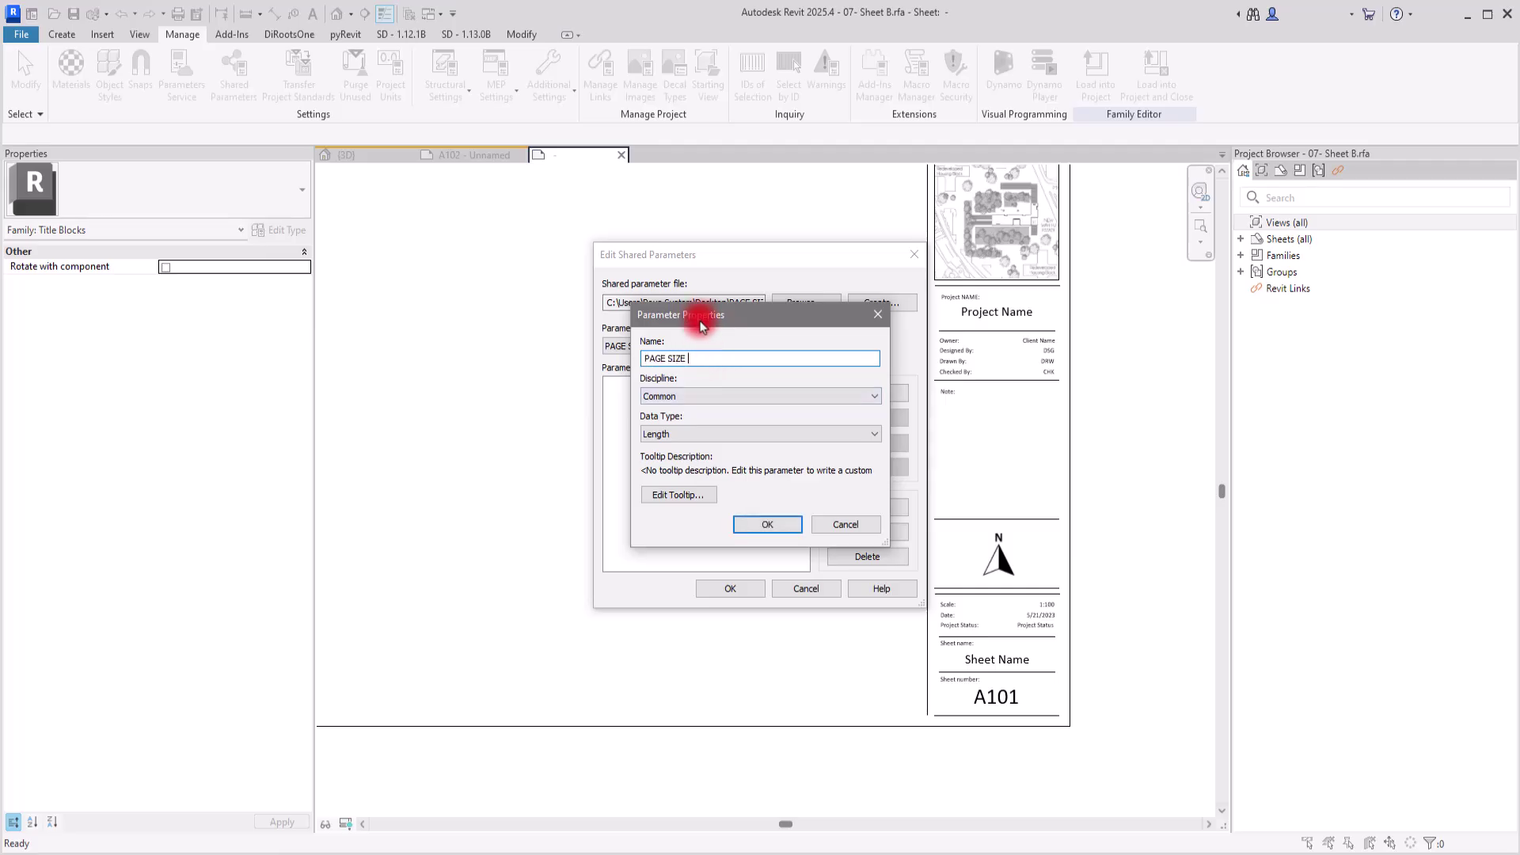
click(689, 435)
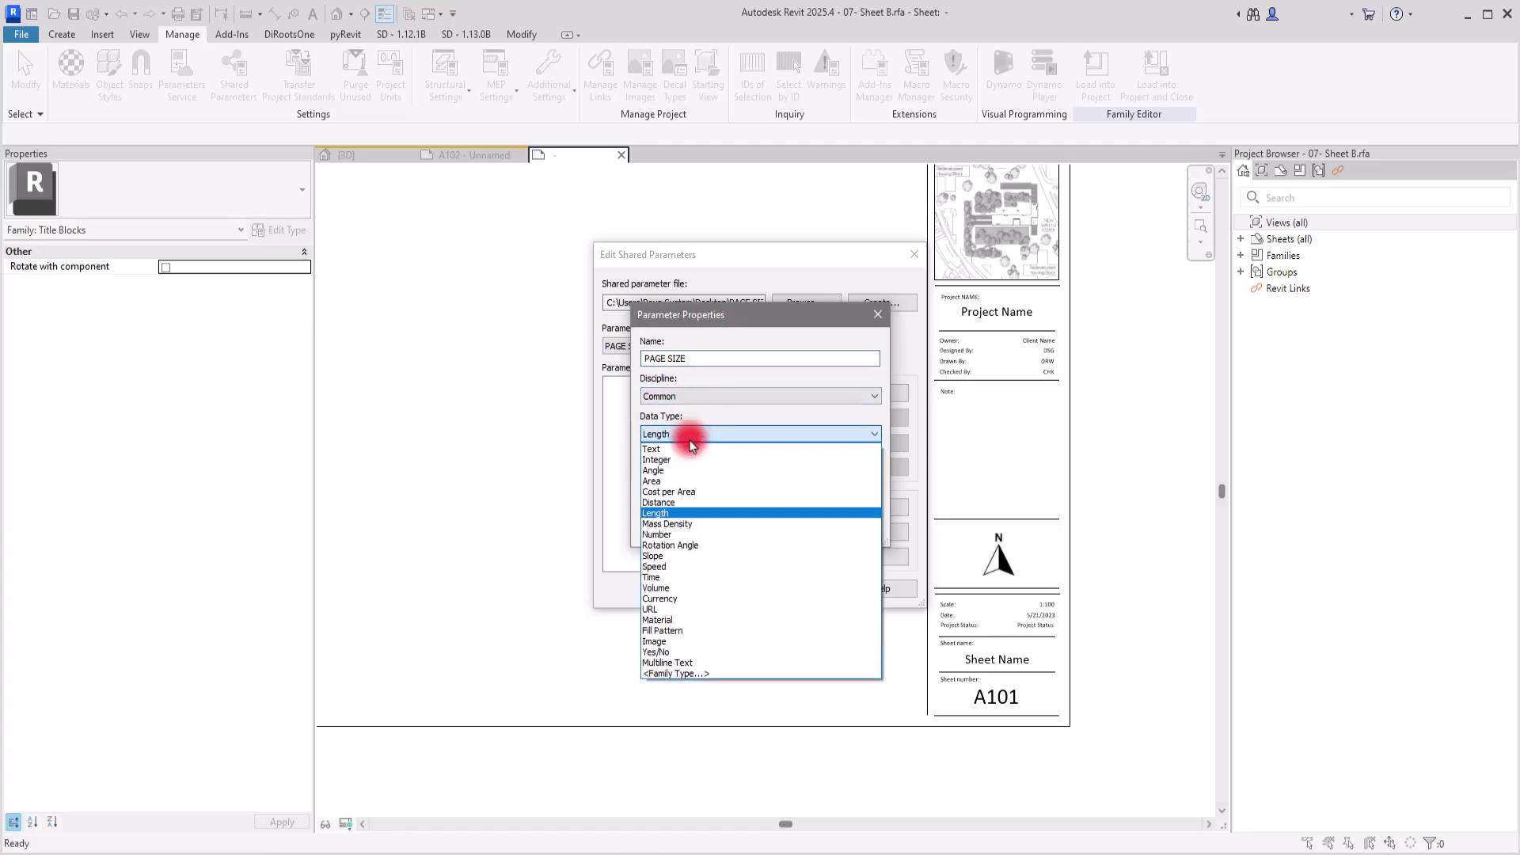
click(677, 450)
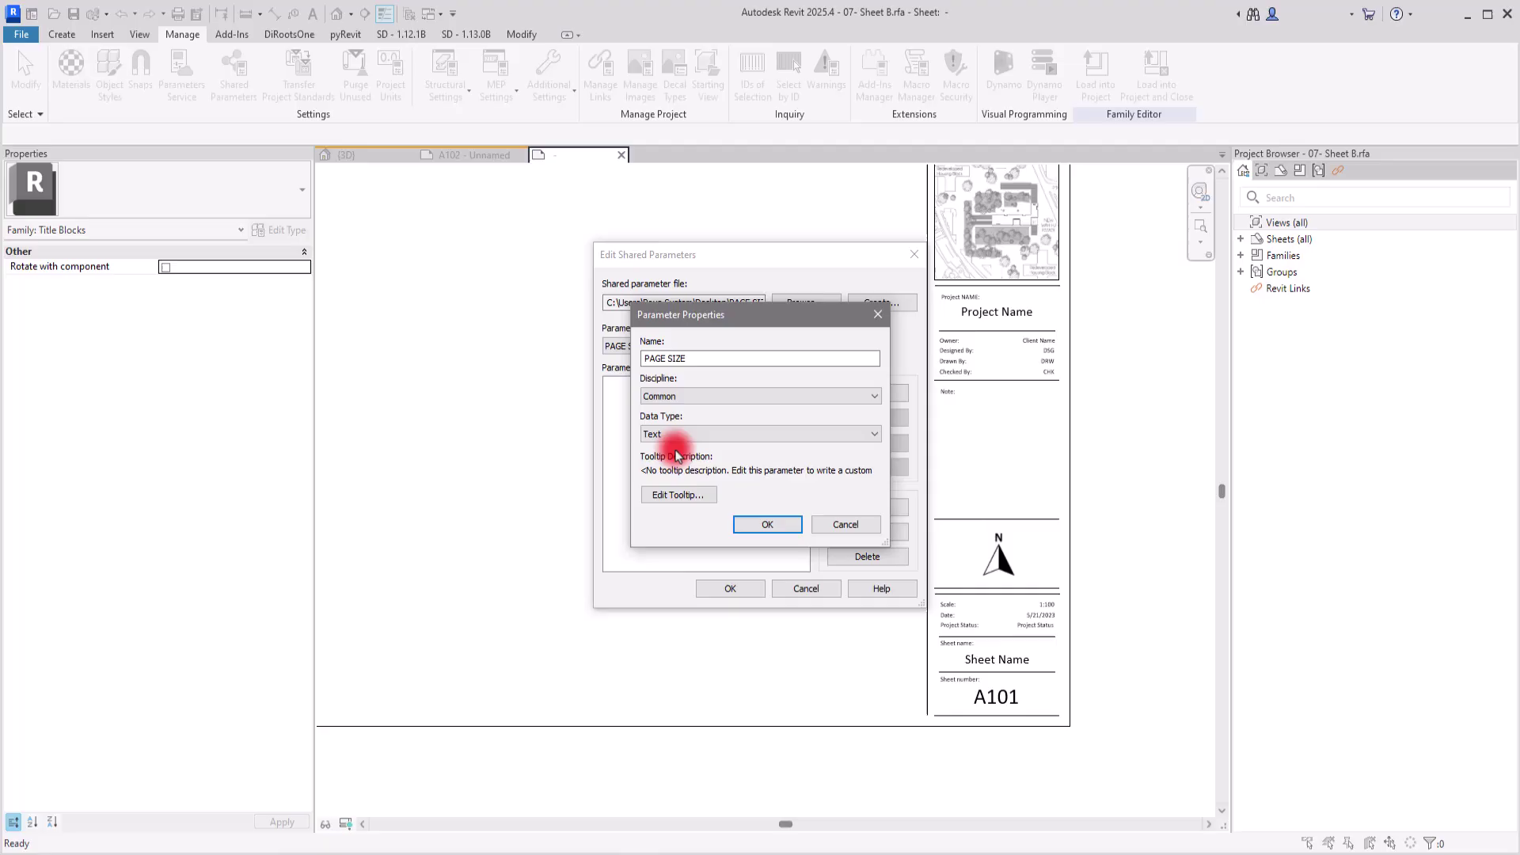
click(690, 435)
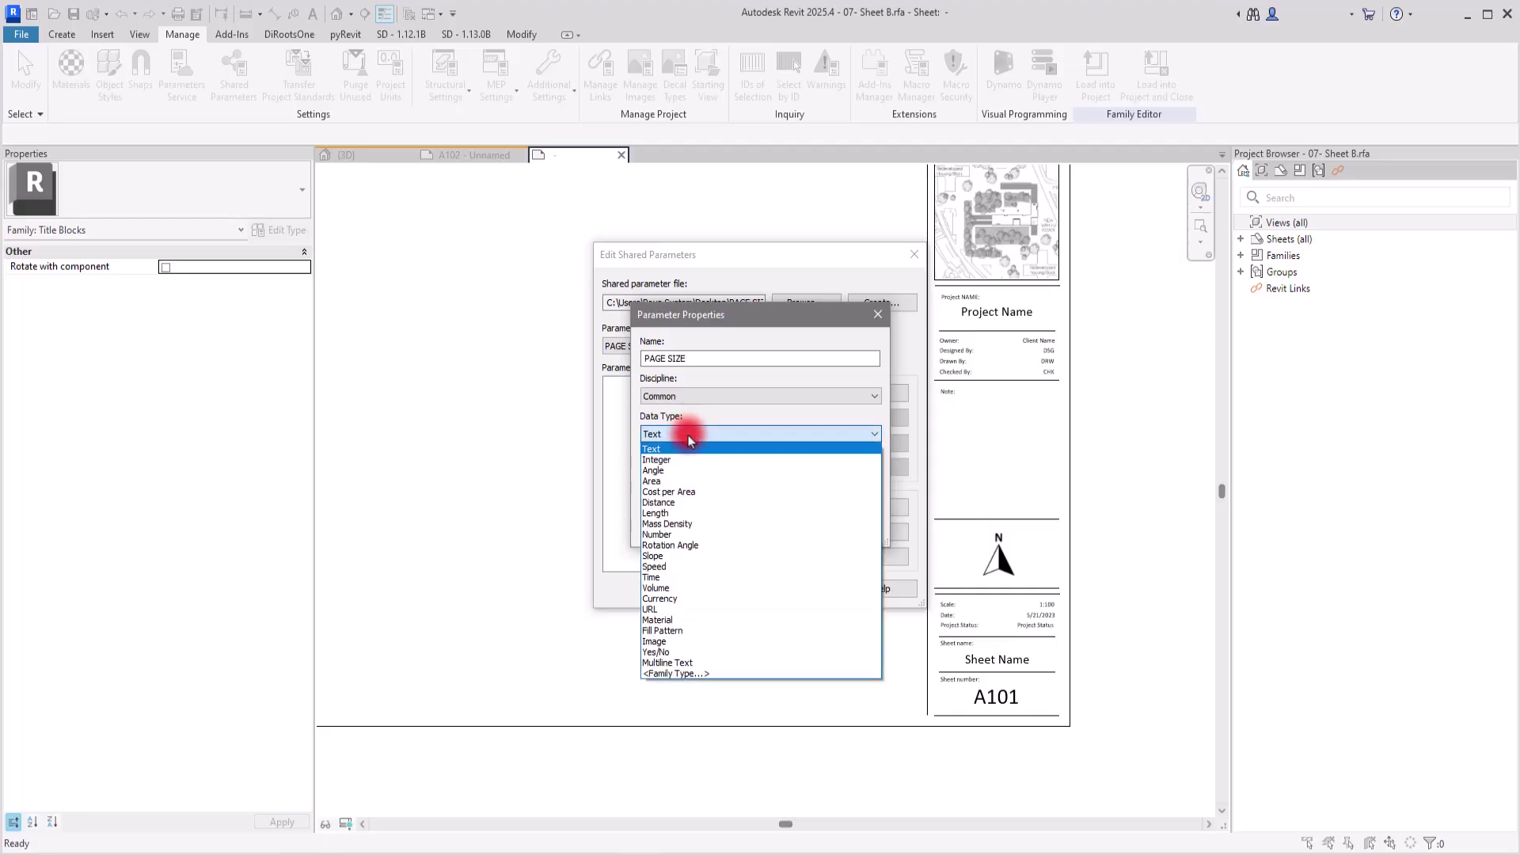
click(689, 438)
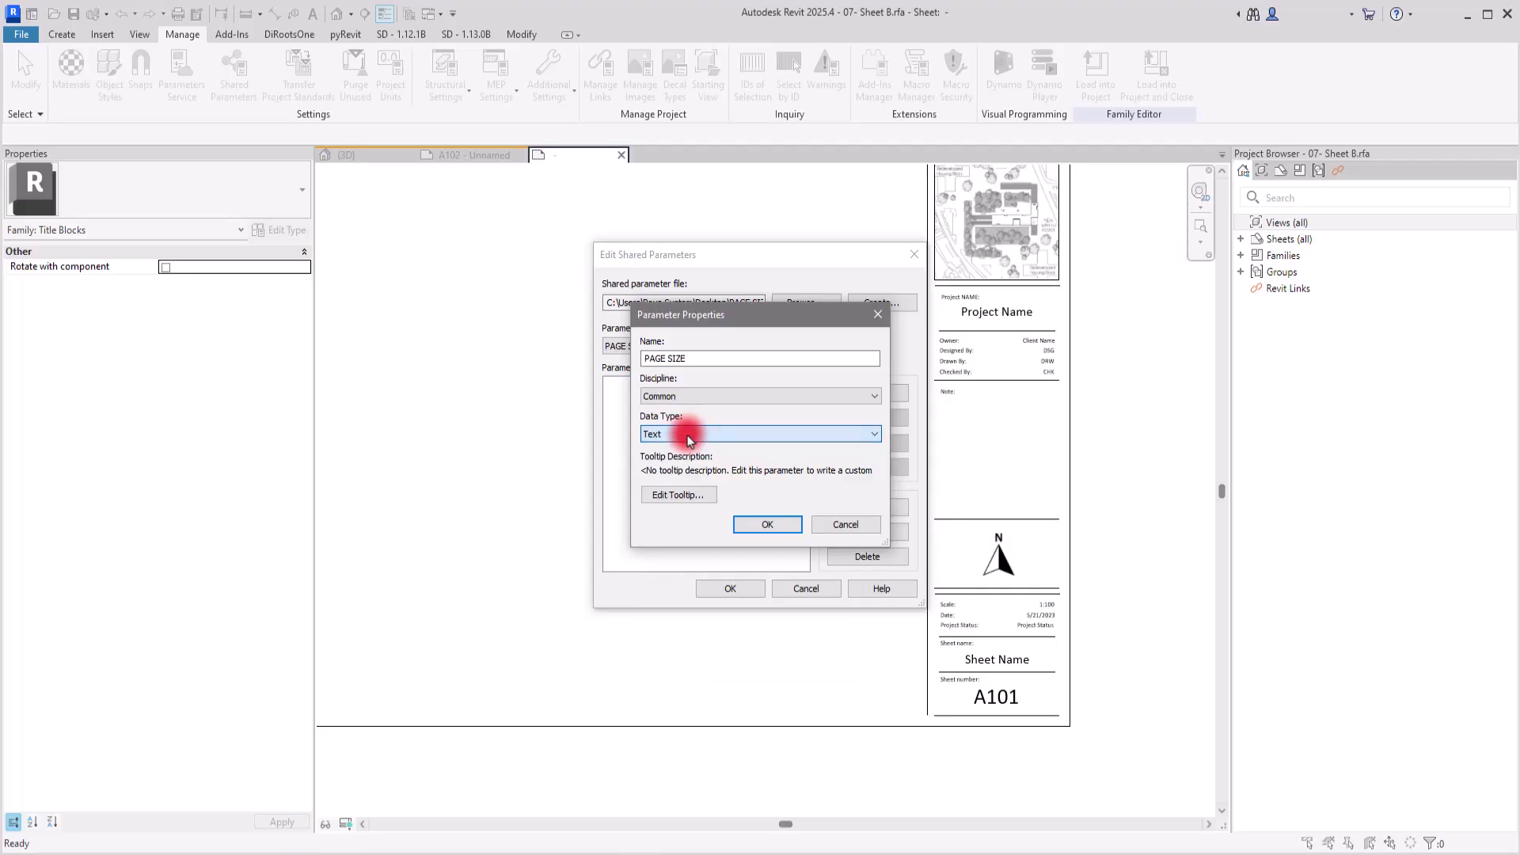
click(780, 530)
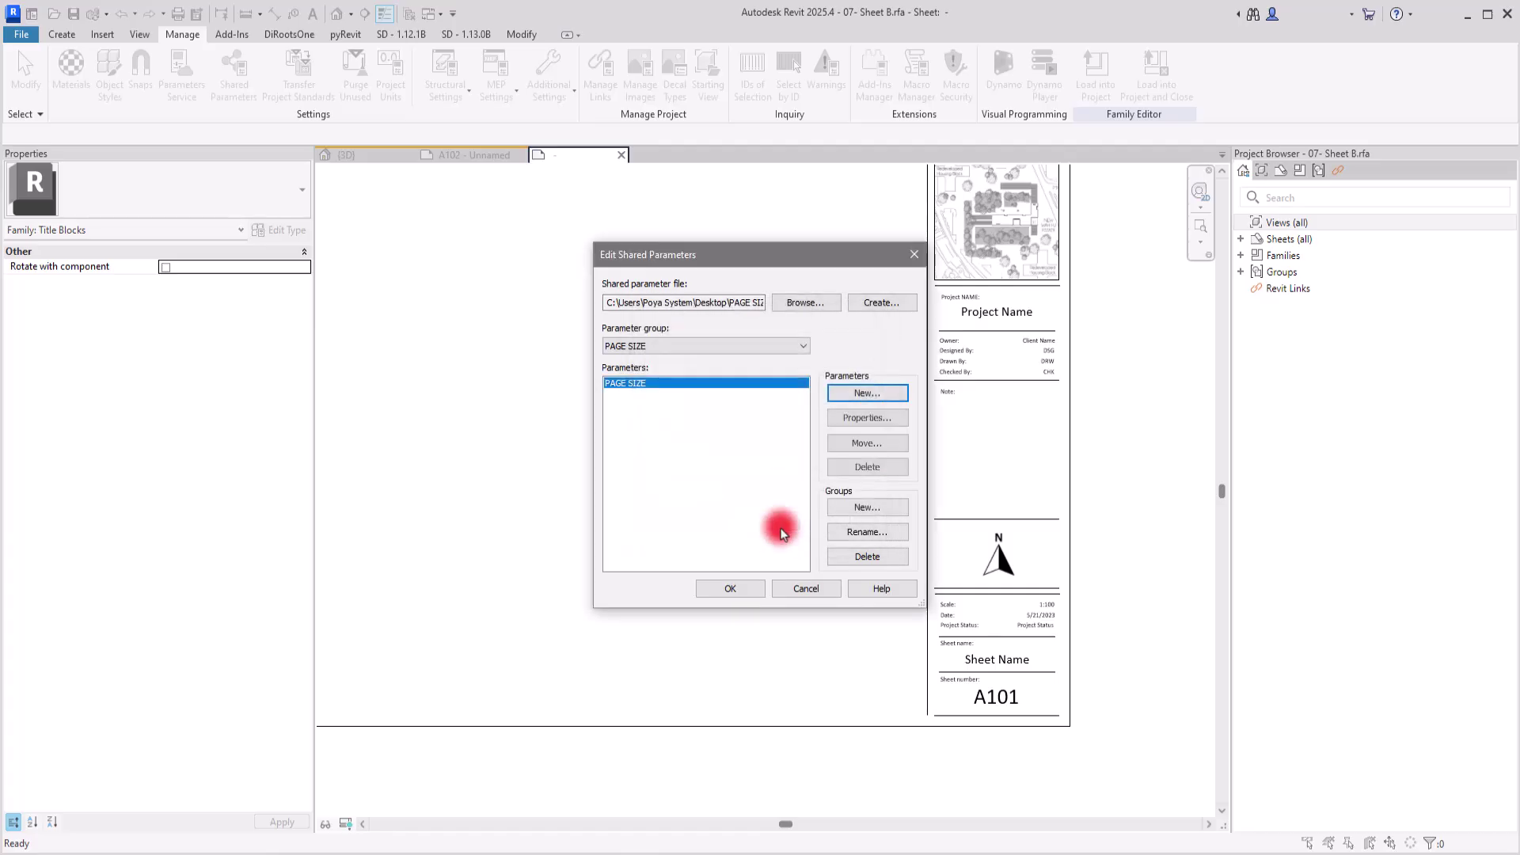
click(728, 585)
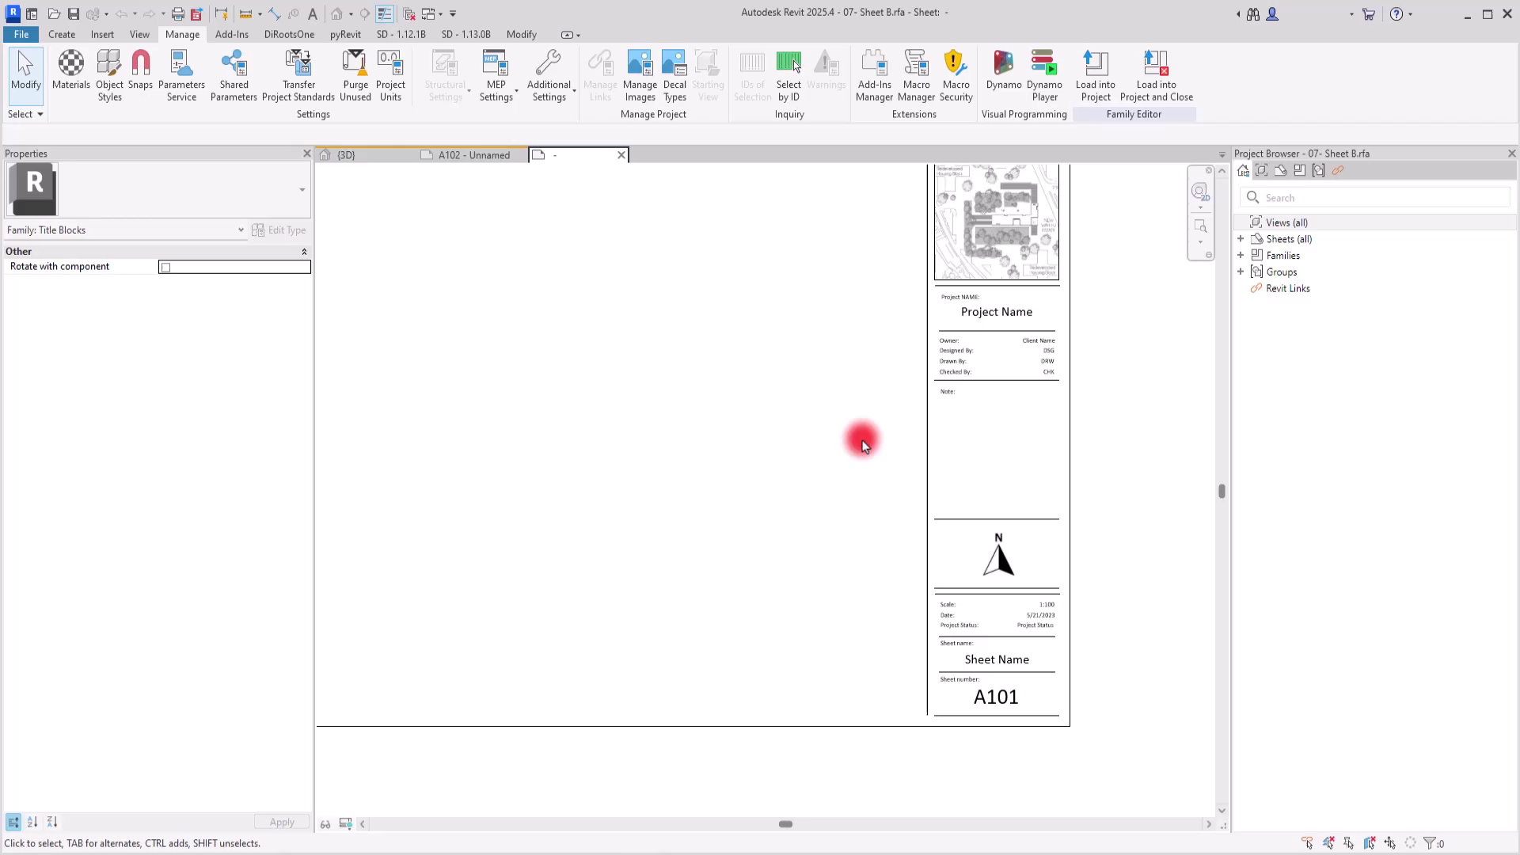
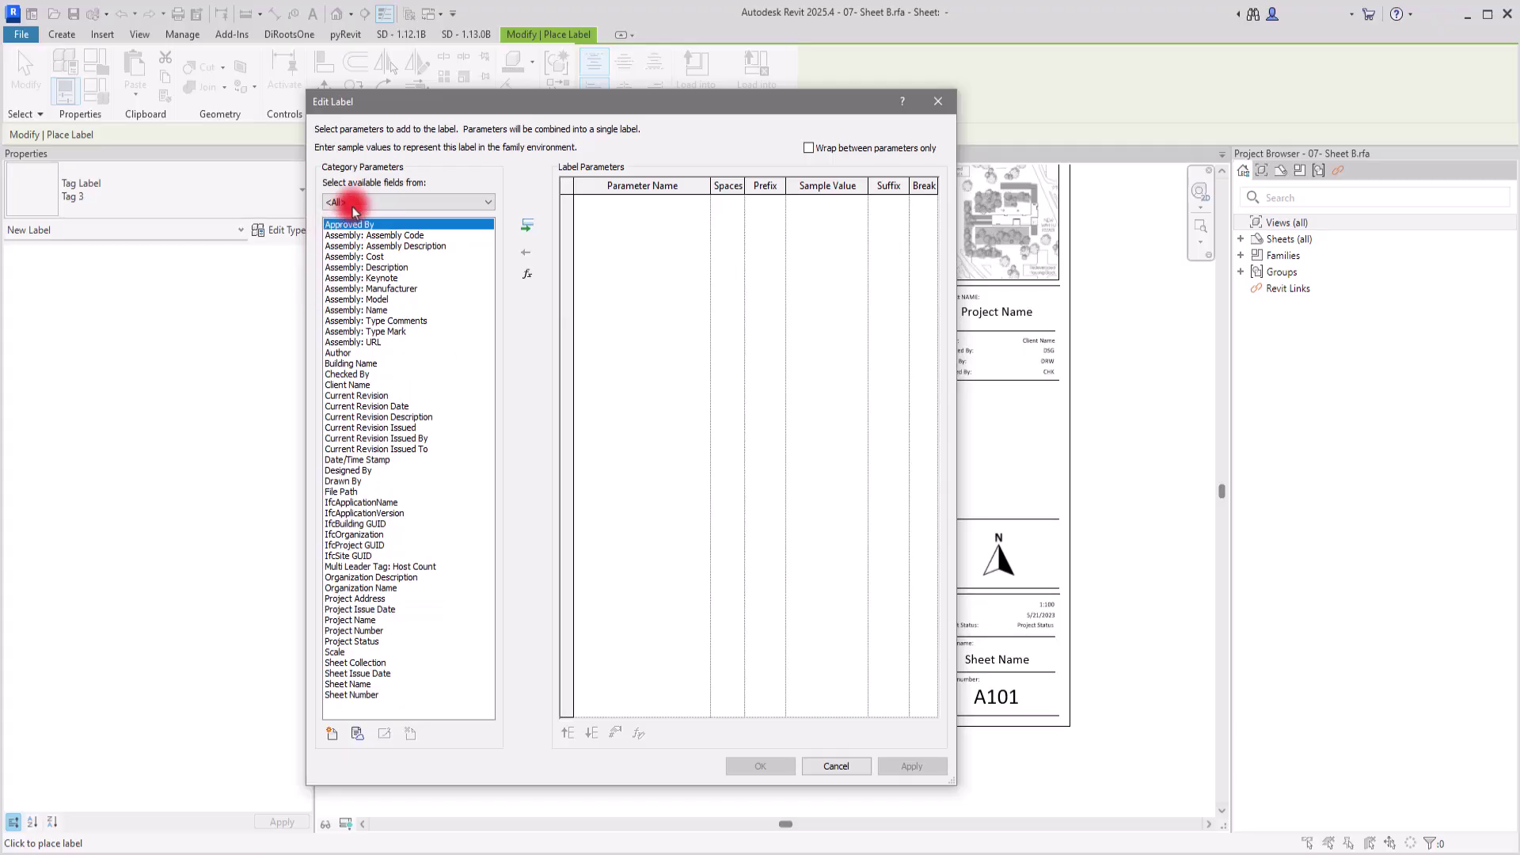
Step: Add the PAGE SIZE shared parameter to the new label's available fields and create the label with it in the title block
click(333, 734)
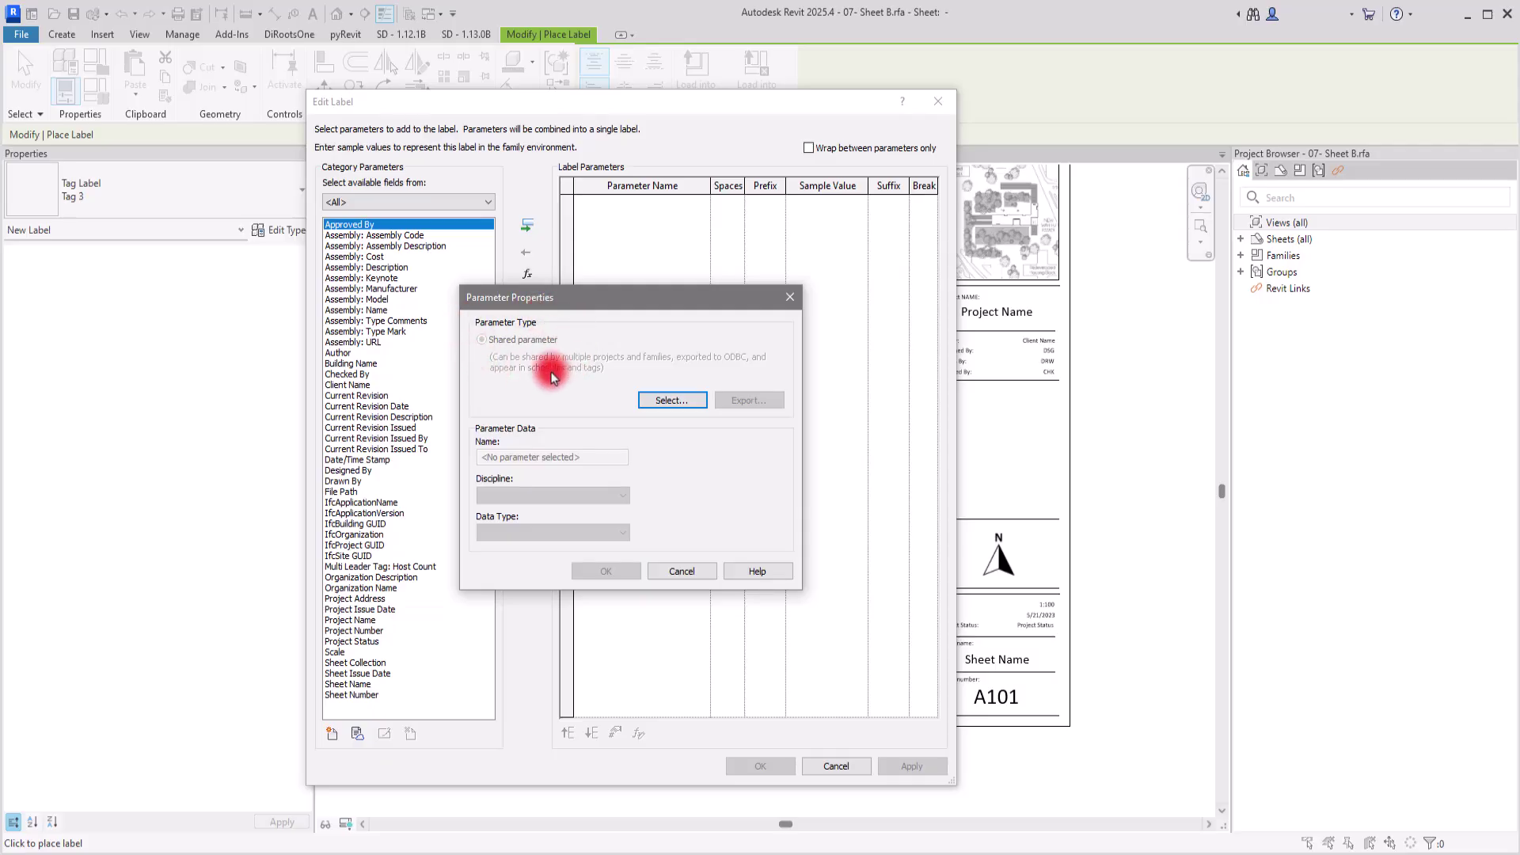
click(673, 401)
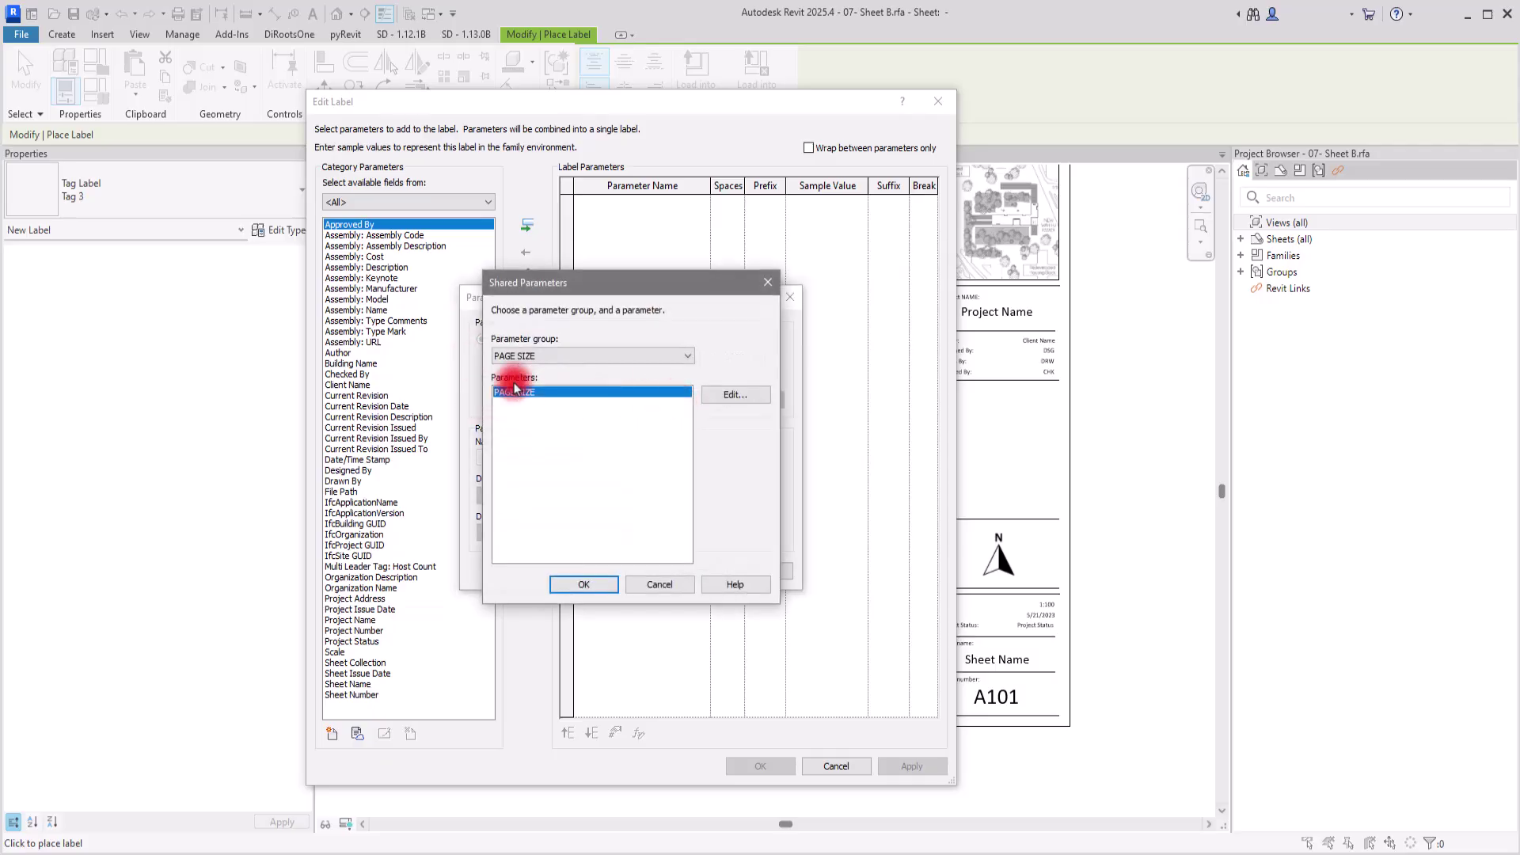
click(599, 586)
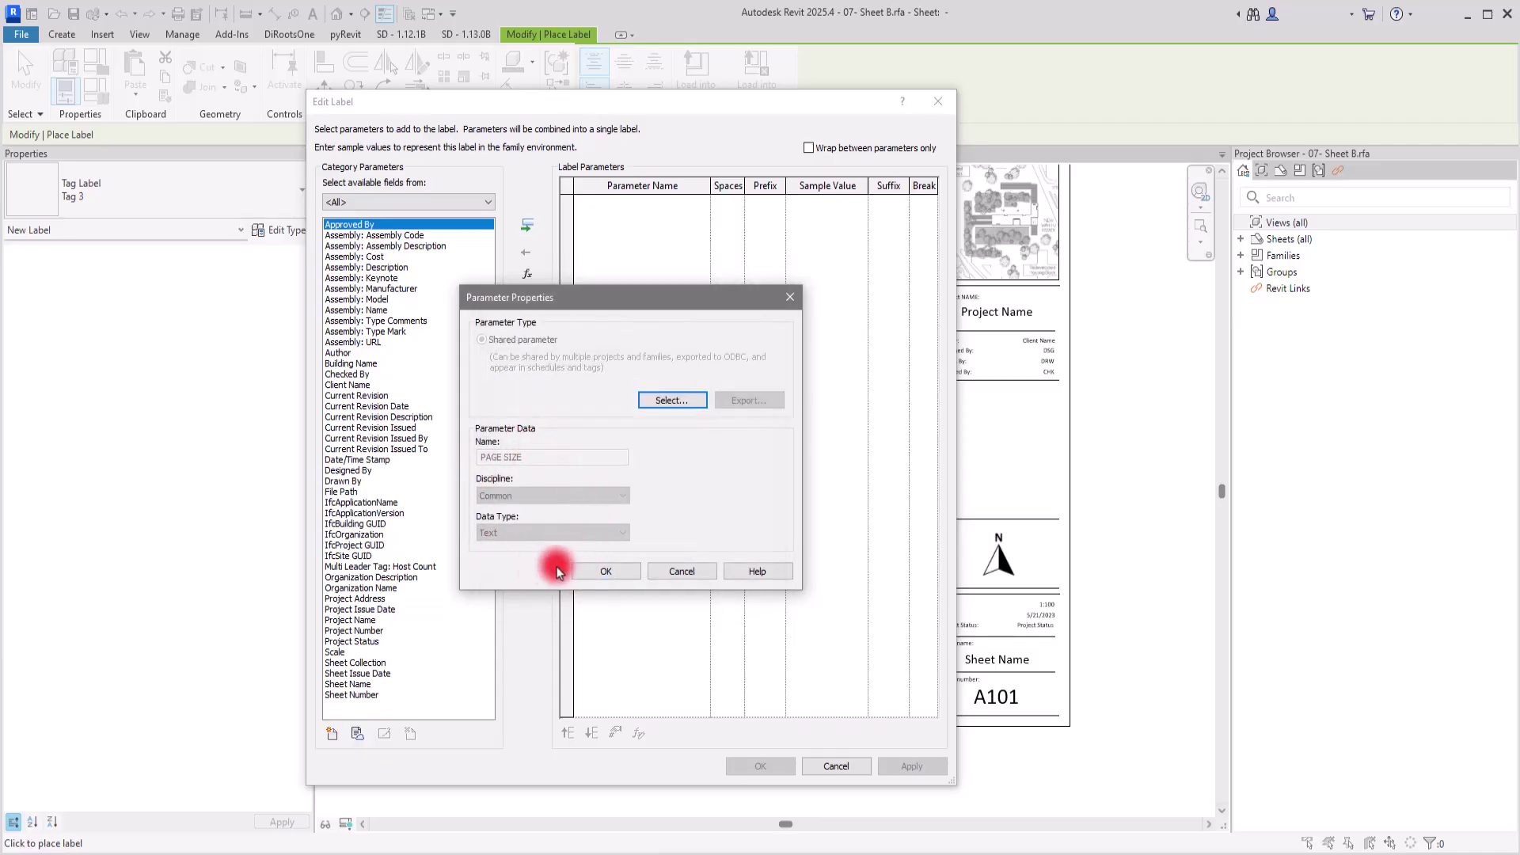
click(620, 572)
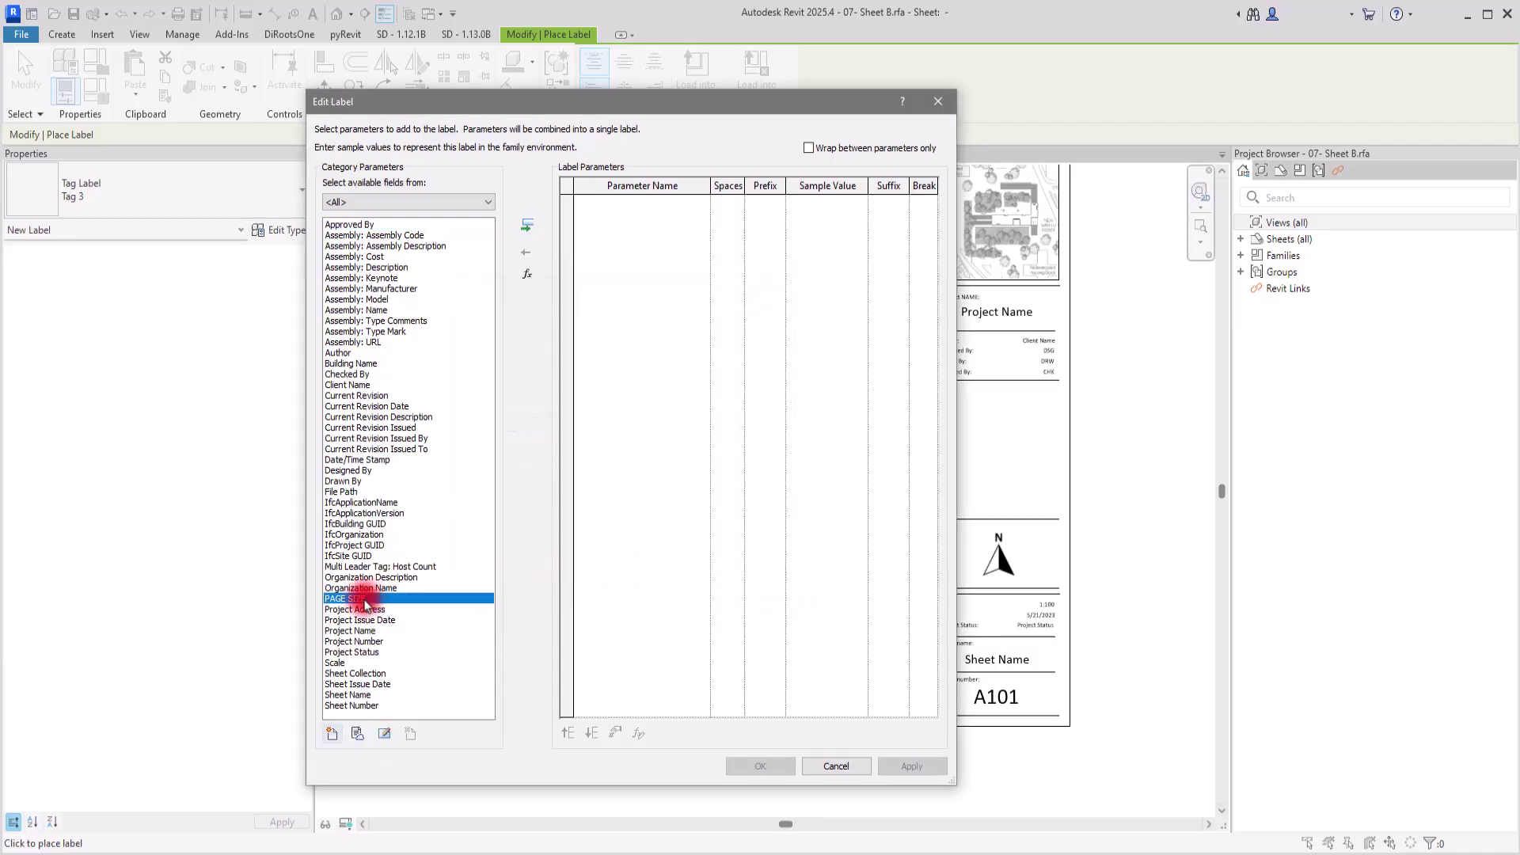
click(528, 229)
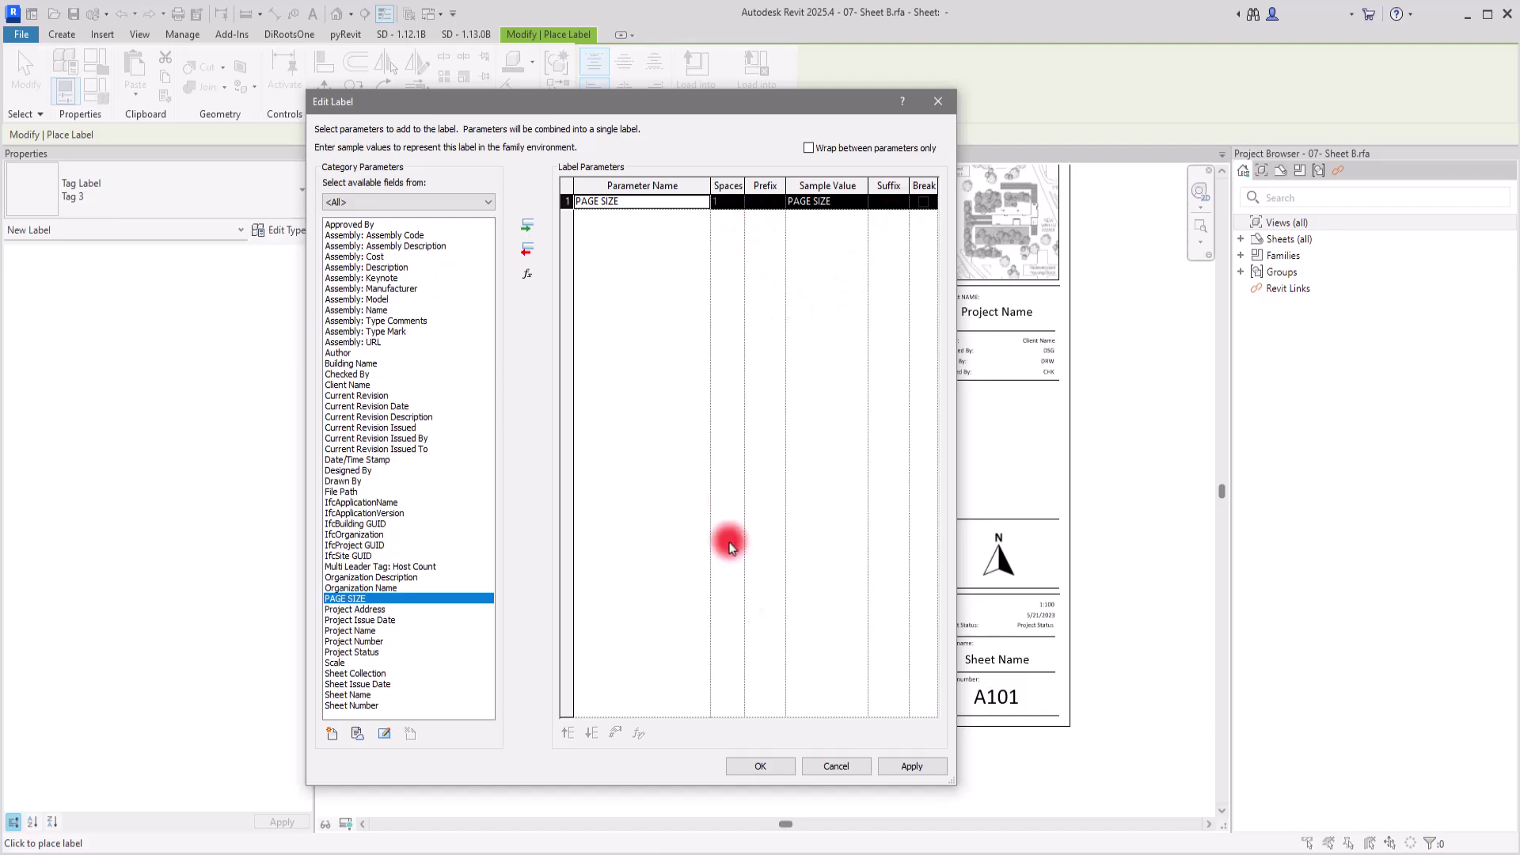
click(777, 768)
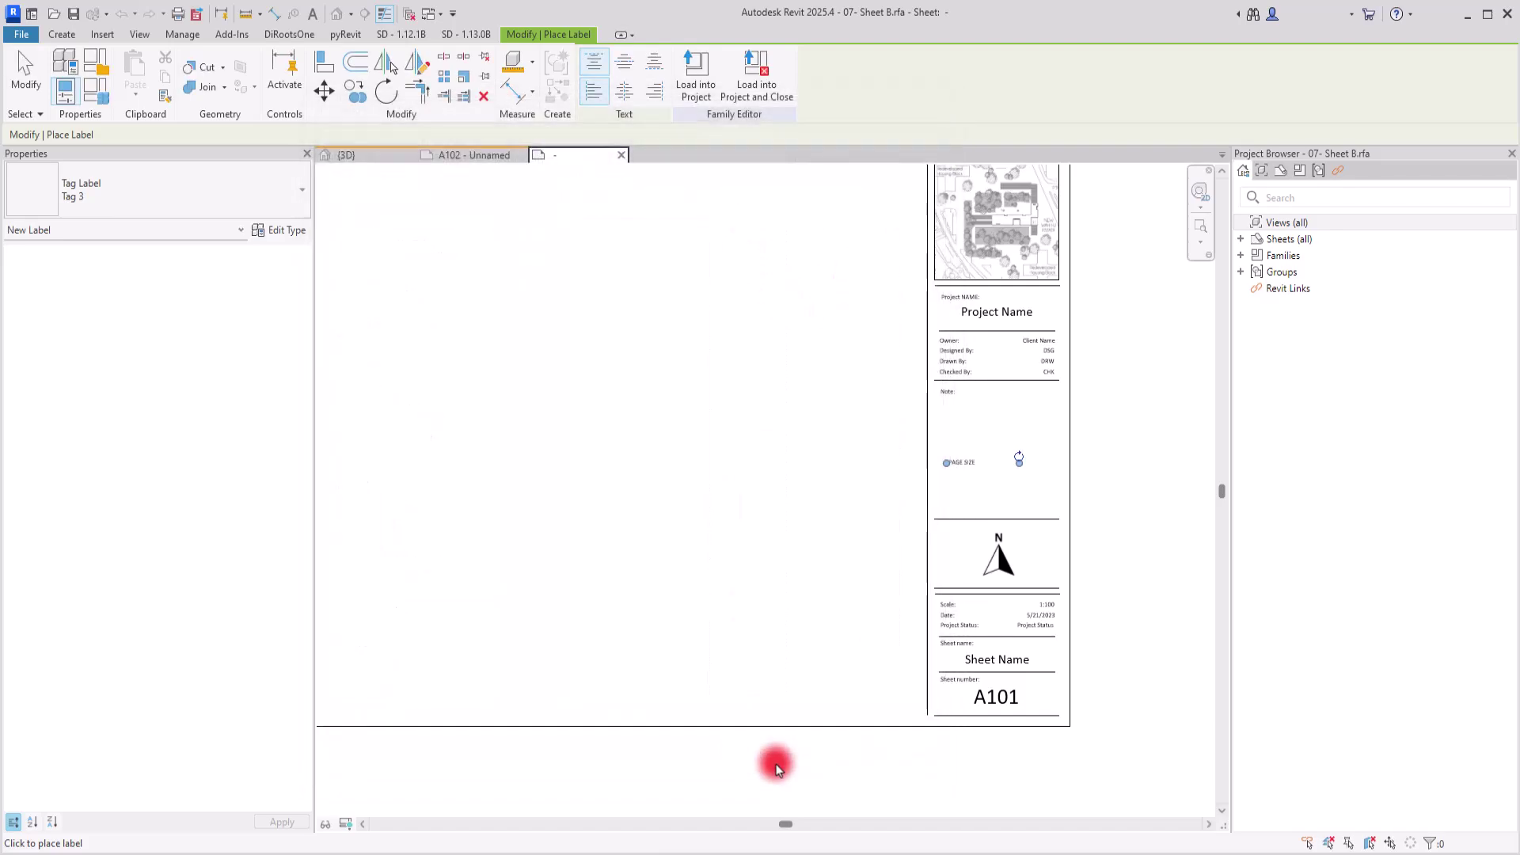
Step: Finish placing labels and set the PAGE SIZE label's horizontal alignment to Right
scroll(863, 496, up, 6)
key(Escape)
key(Escape)
click(741, 434)
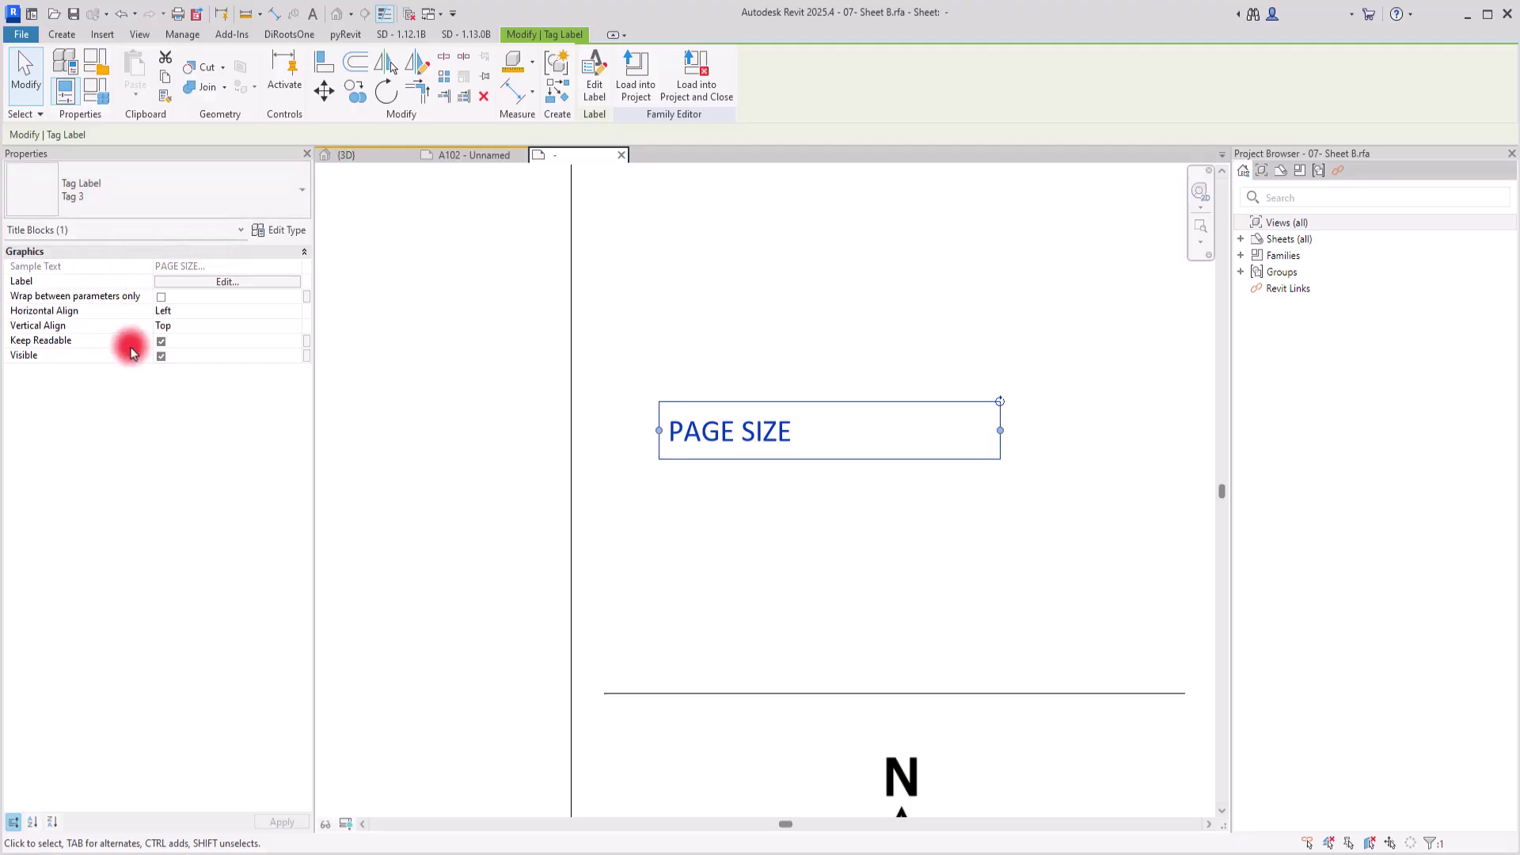
click(298, 315)
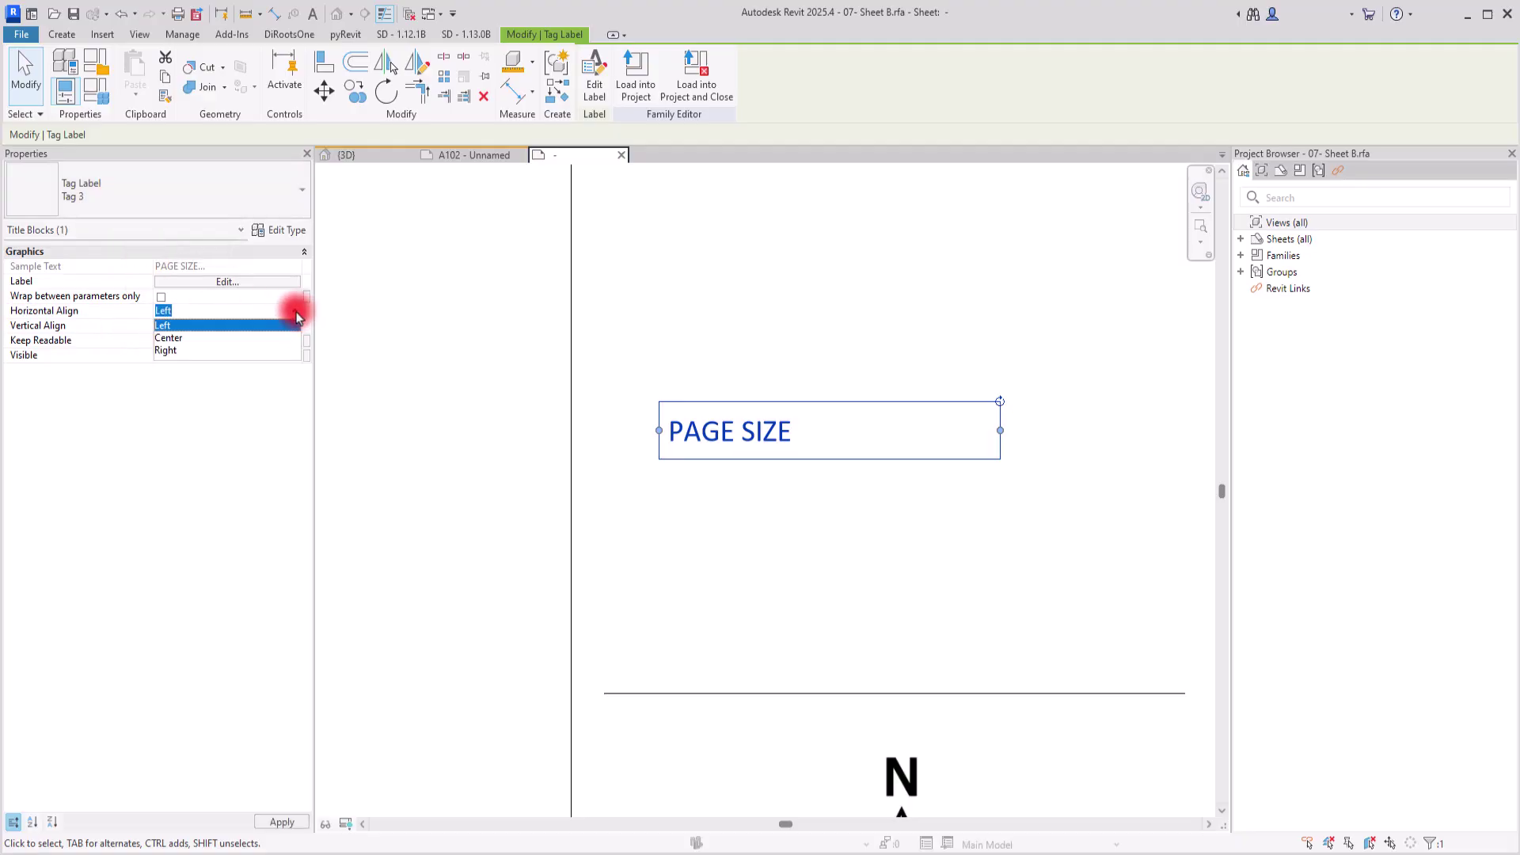
click(165, 350)
scroll(438, 432, down, 4)
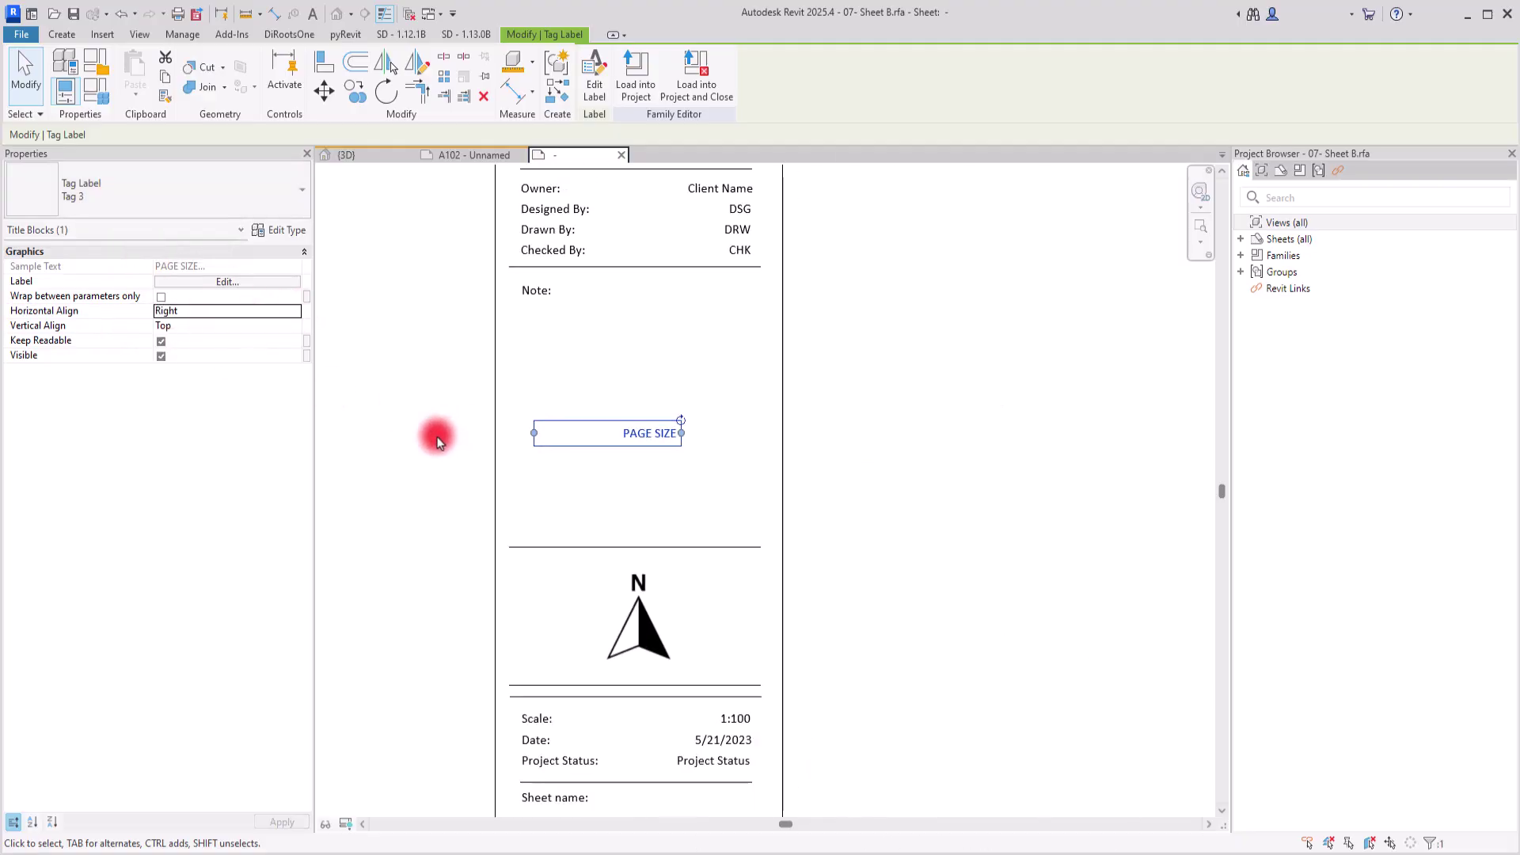
Step: Shift the north arrow, its border lines and the Scale, Date and Project Status rows upward to free a row above Sheet name
middle_drag(915, 518, 881, 590)
drag(413, 300, 925, 546)
drag(461, 319, 923, 611)
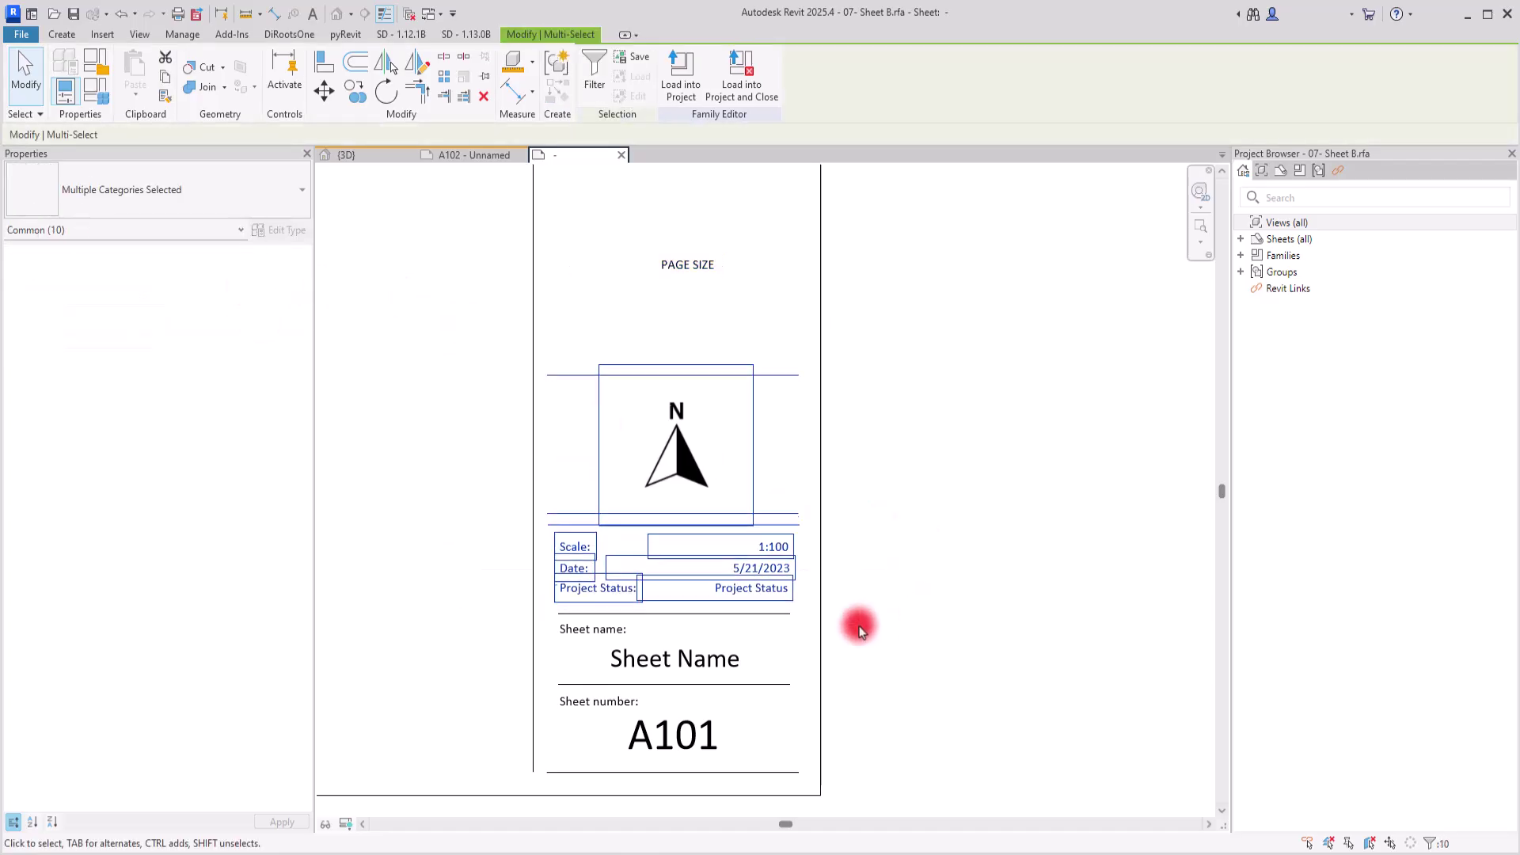
click(727, 317)
Step: Move the PAGE SIZE label into the free row below the Project Status value, lined up with the values above
click(704, 269)
drag(685, 266, 752, 590)
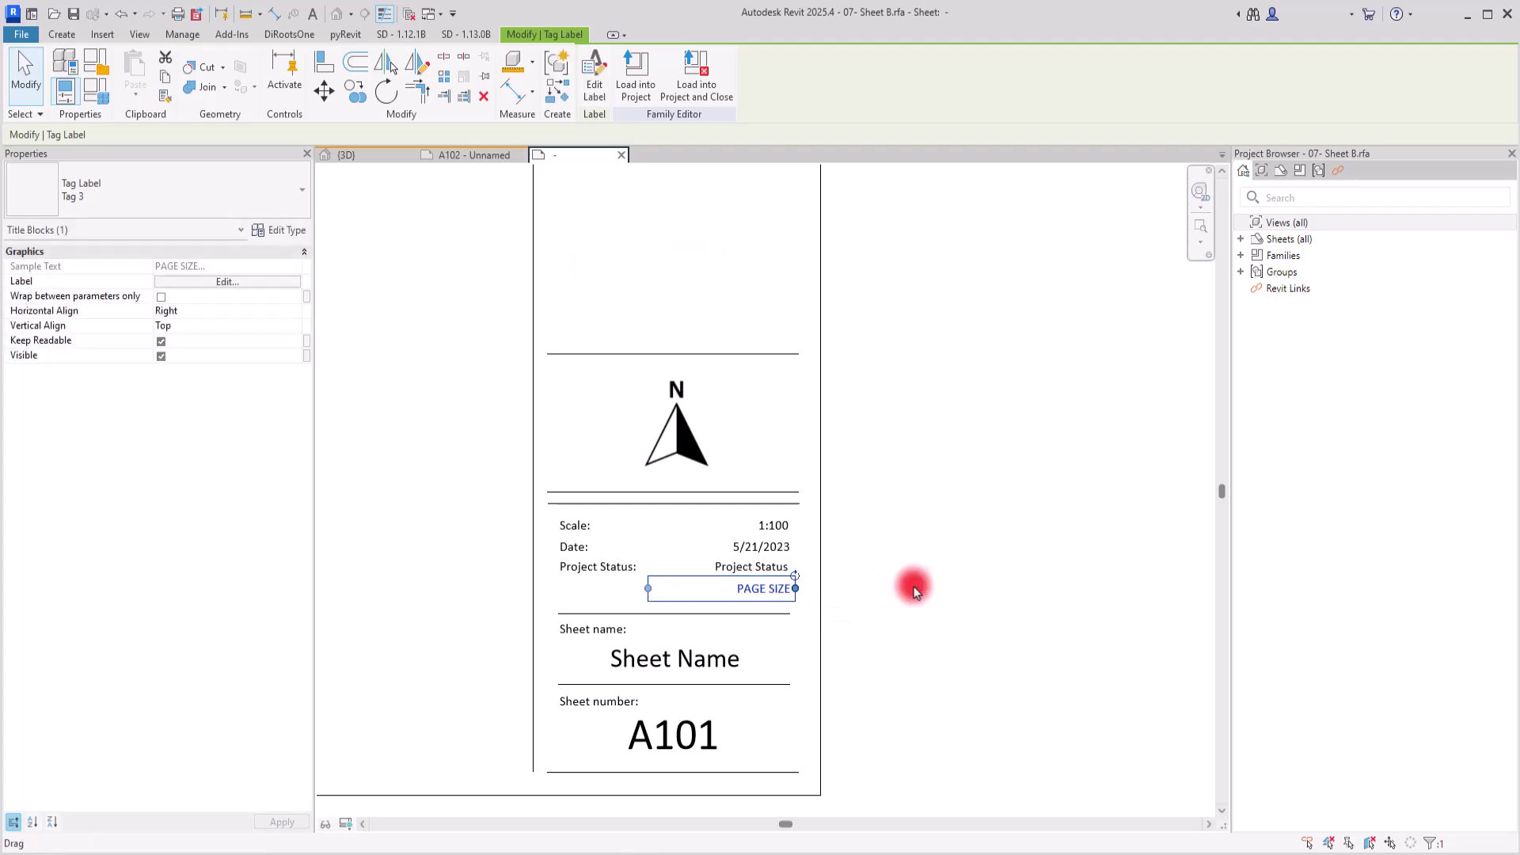
click(894, 584)
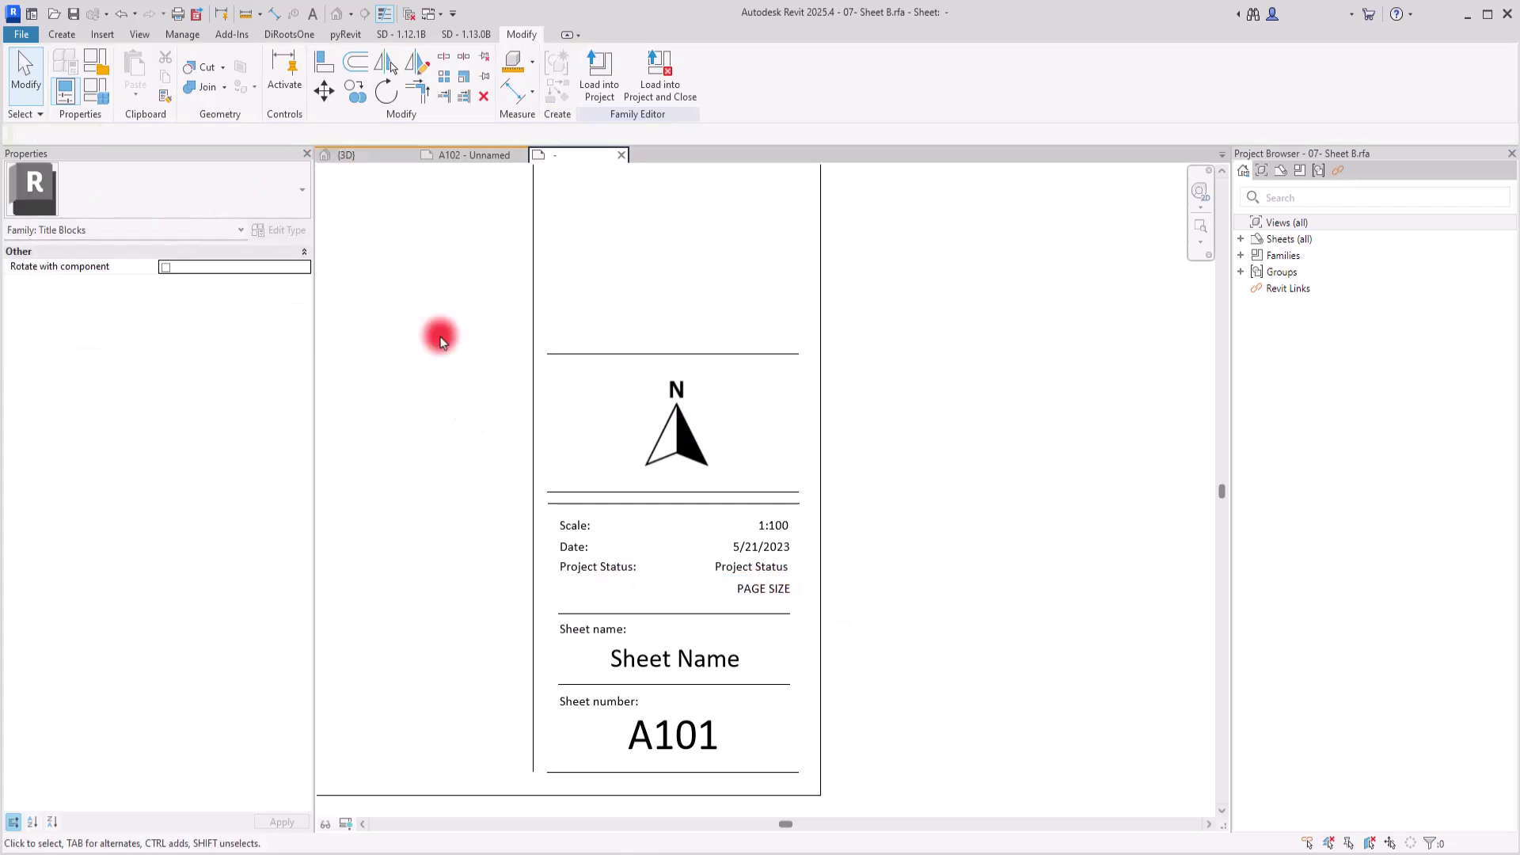
Step: Copy the Project Status: text note straight down into the row of the PAGE SIZE label
click(595, 567)
scroll(632, 601, up, 2)
scroll(631, 600, up, 3)
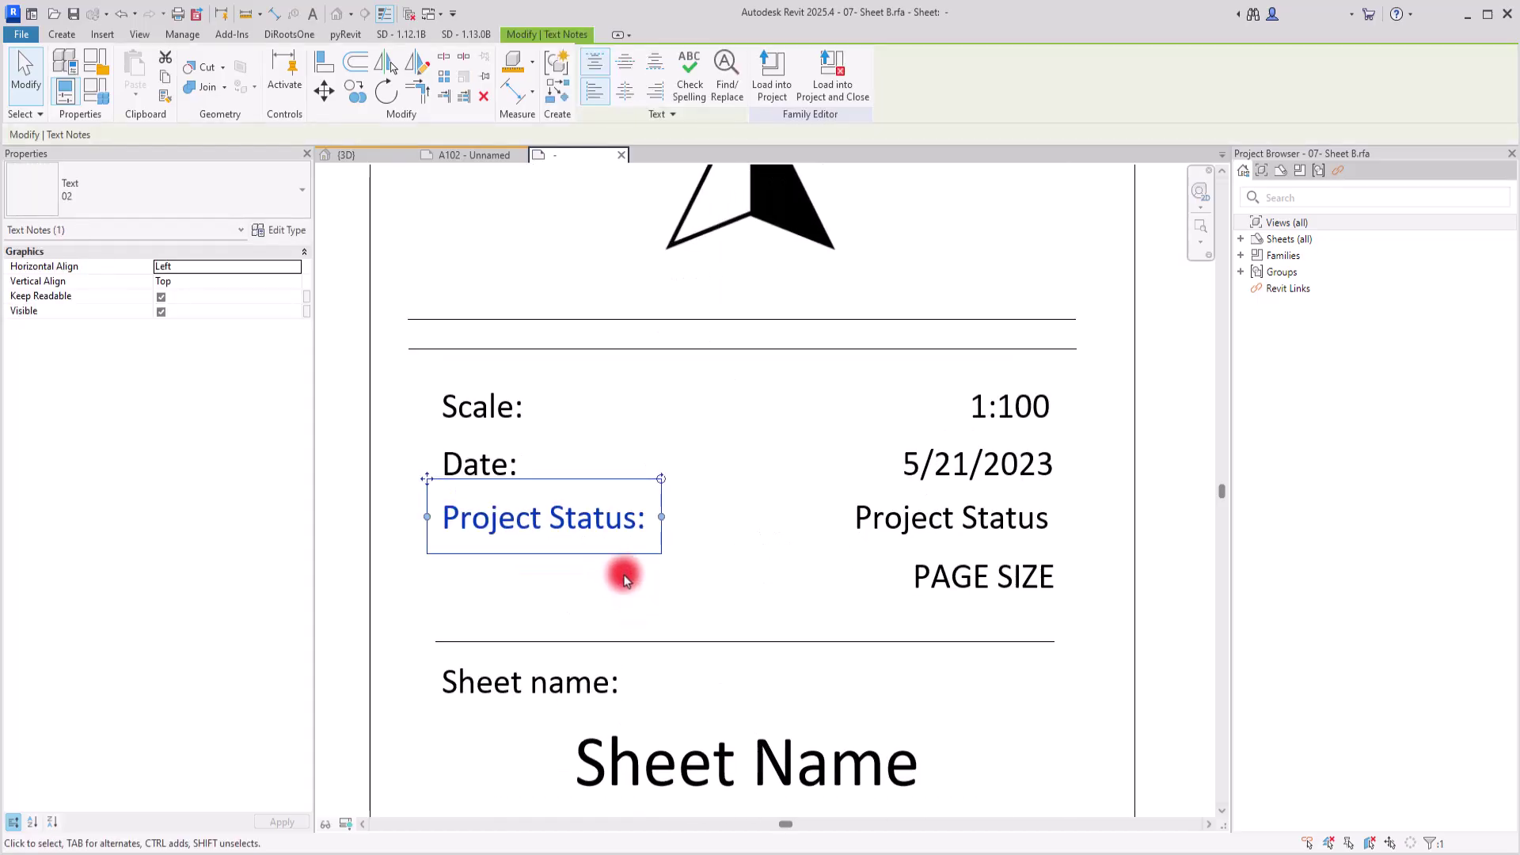
click(357, 92)
click(424, 516)
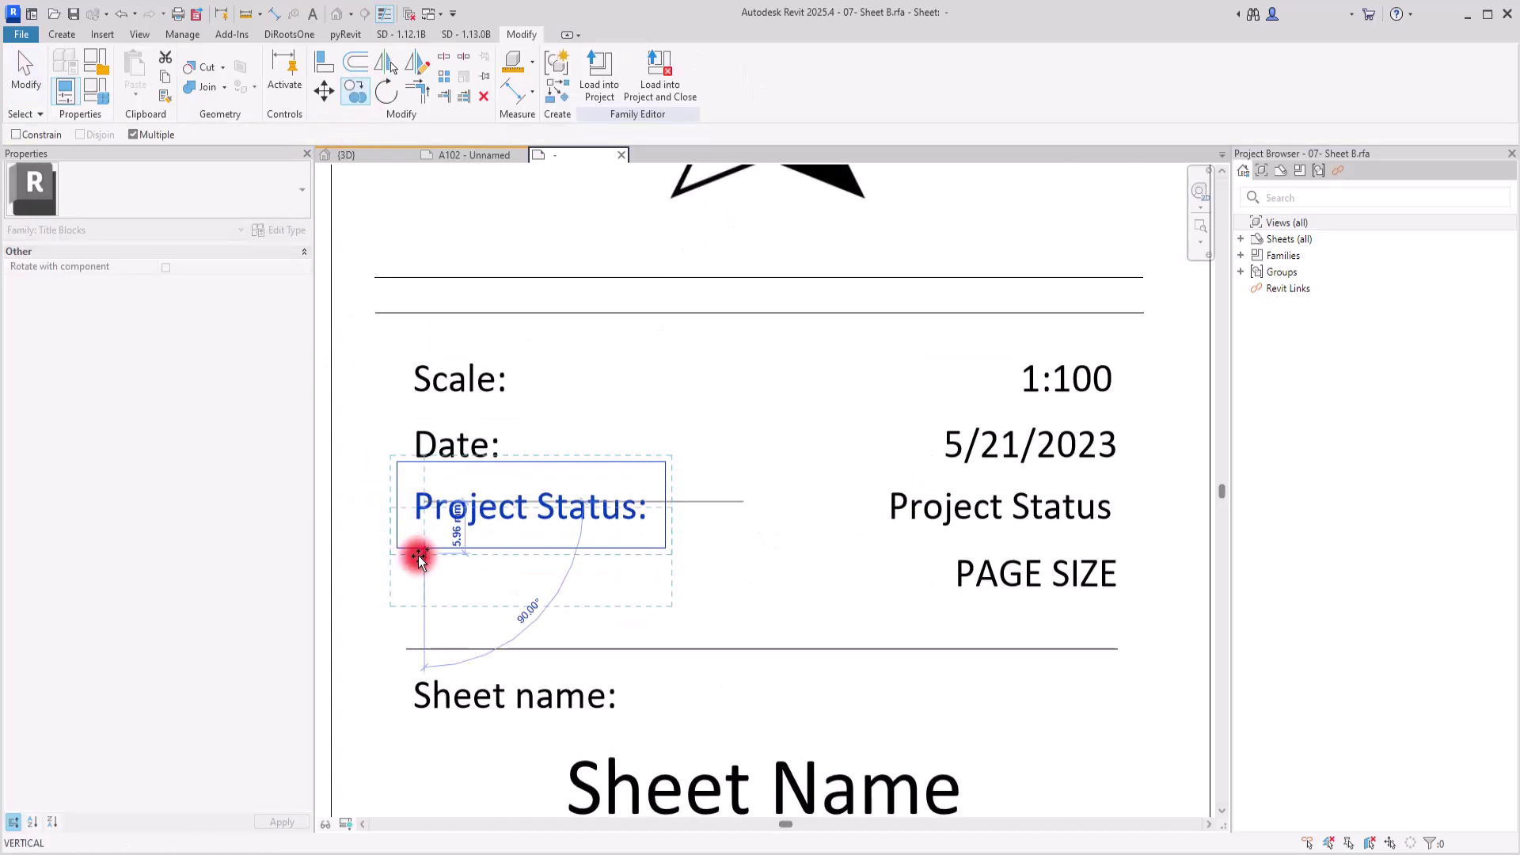
click(420, 581)
Step: Change the copied text note to read Page Size:
double_click(499, 574)
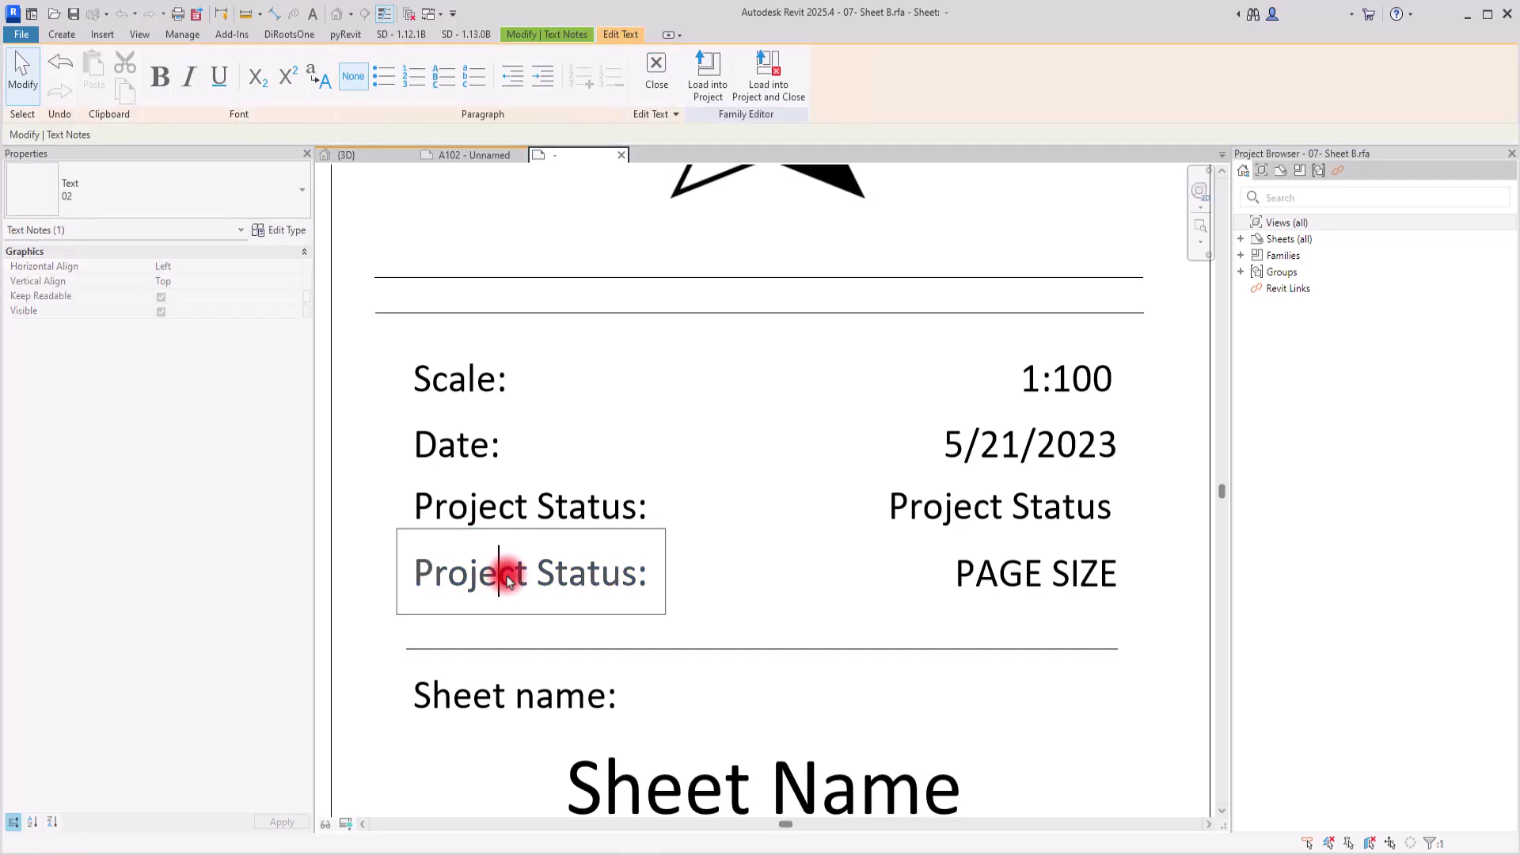
drag(632, 584, 386, 575)
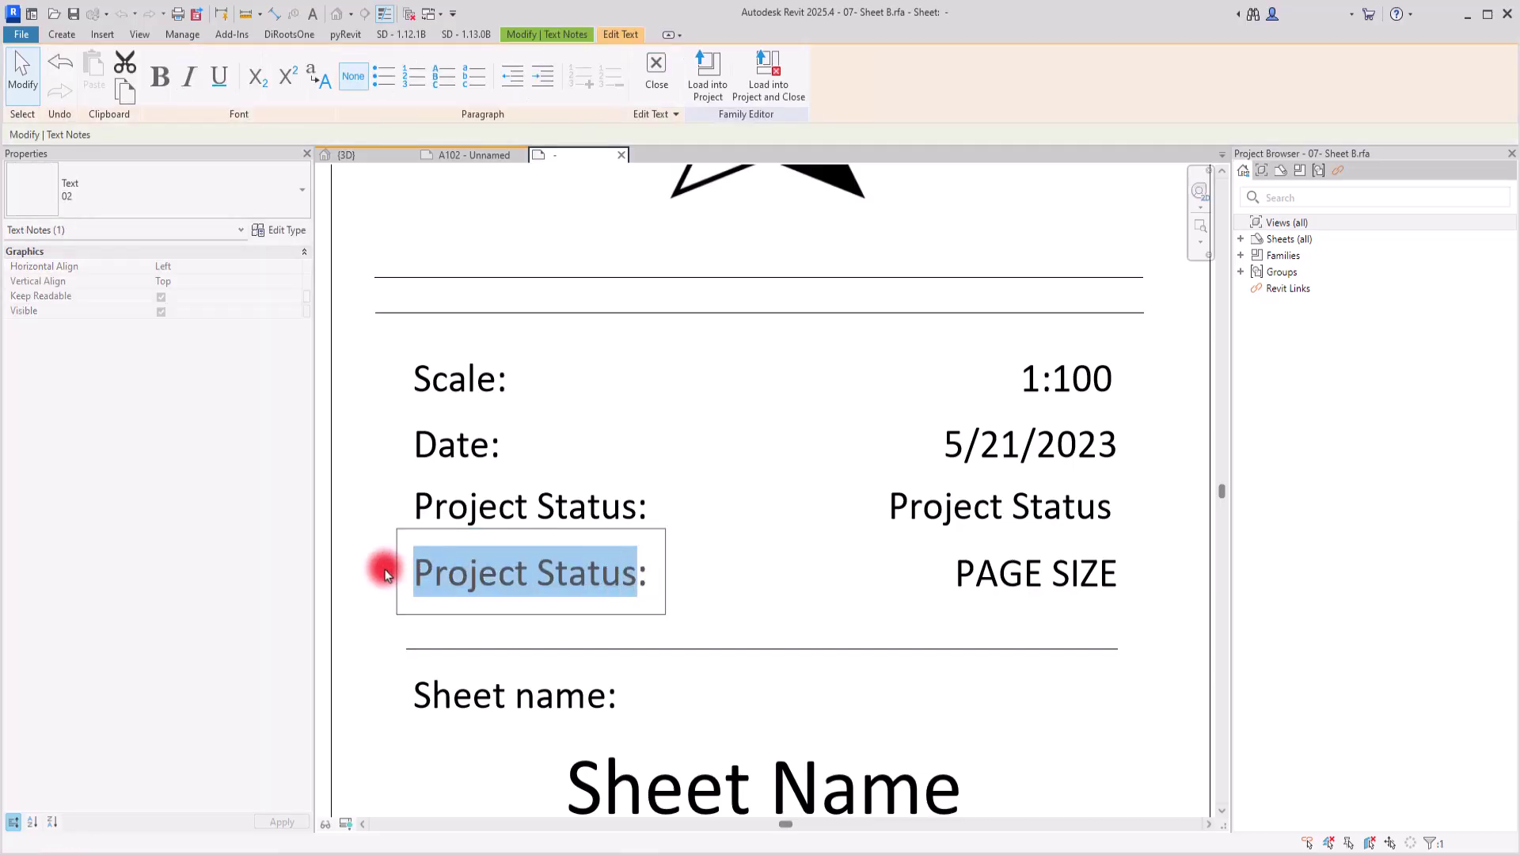
text(Page Size:)
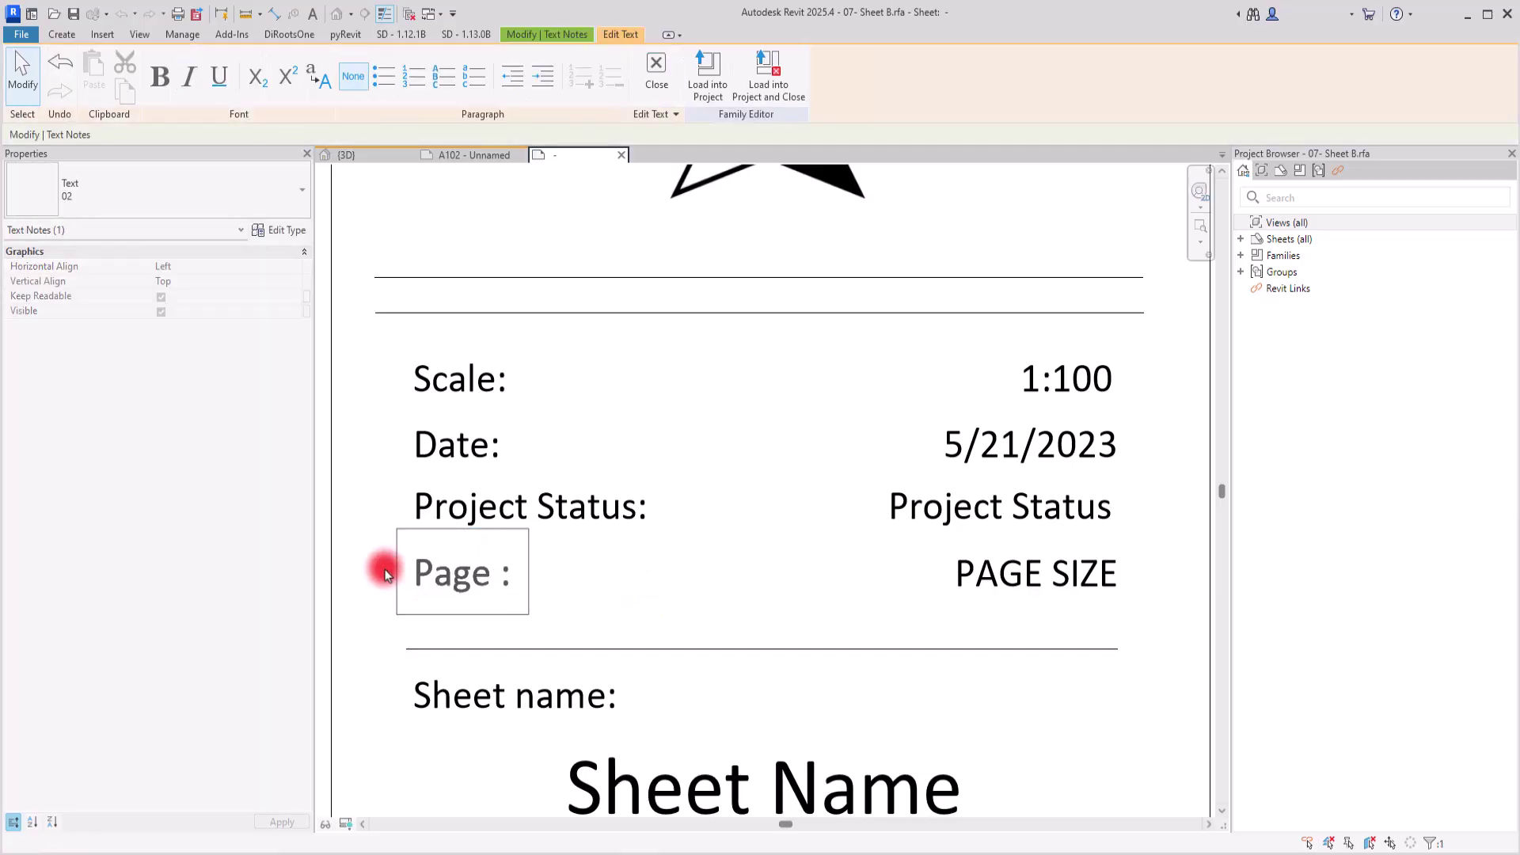
click(730, 509)
Step: Load the edited title block family into the project, overwriting the existing version, and check the Page Size row on sheet A102
scroll(689, 432, down, 3)
click(988, 443)
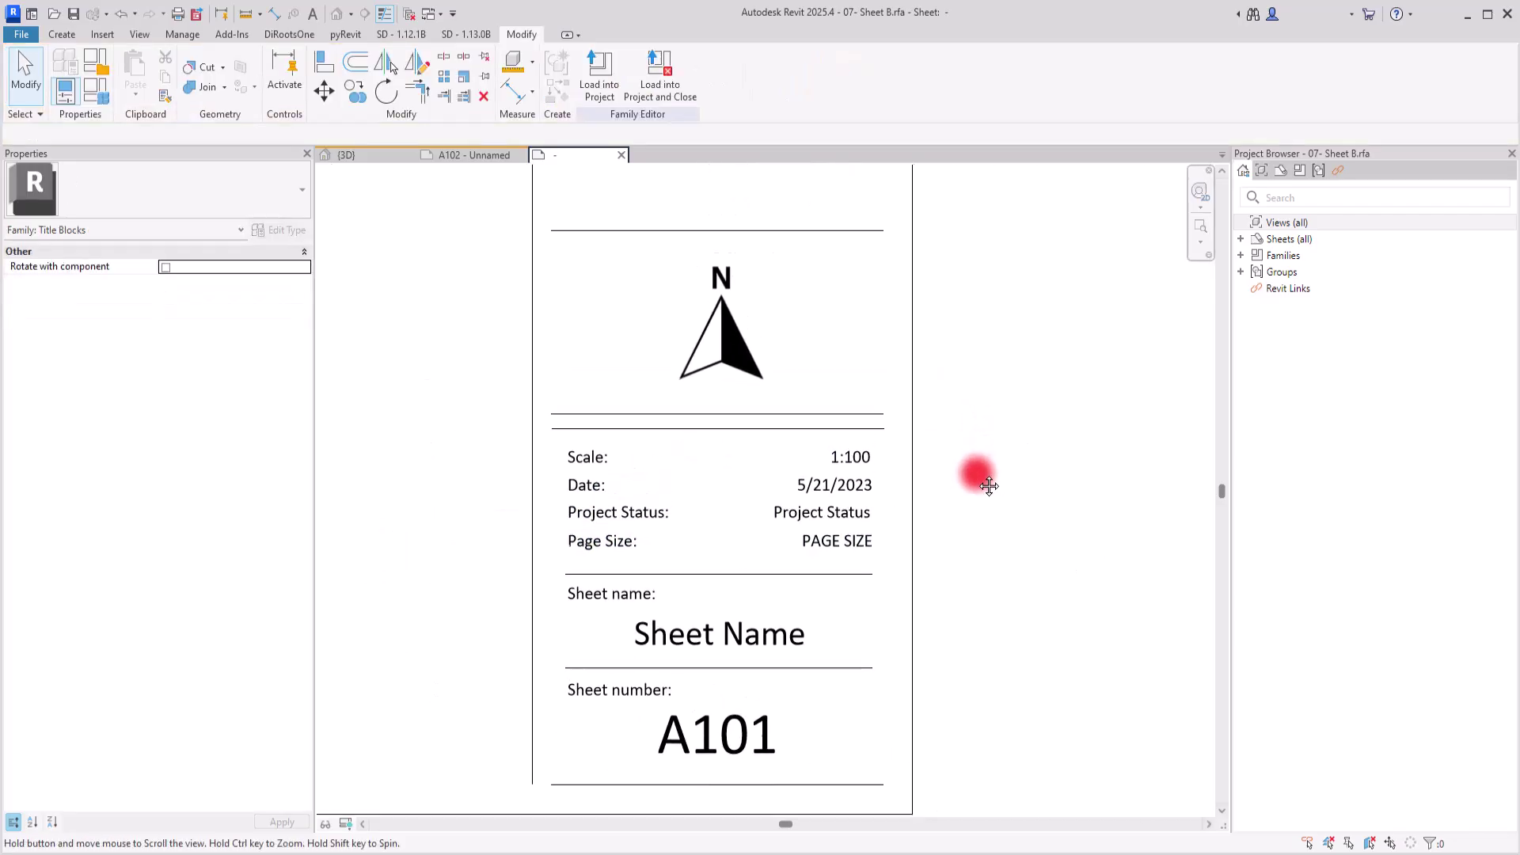
click(601, 68)
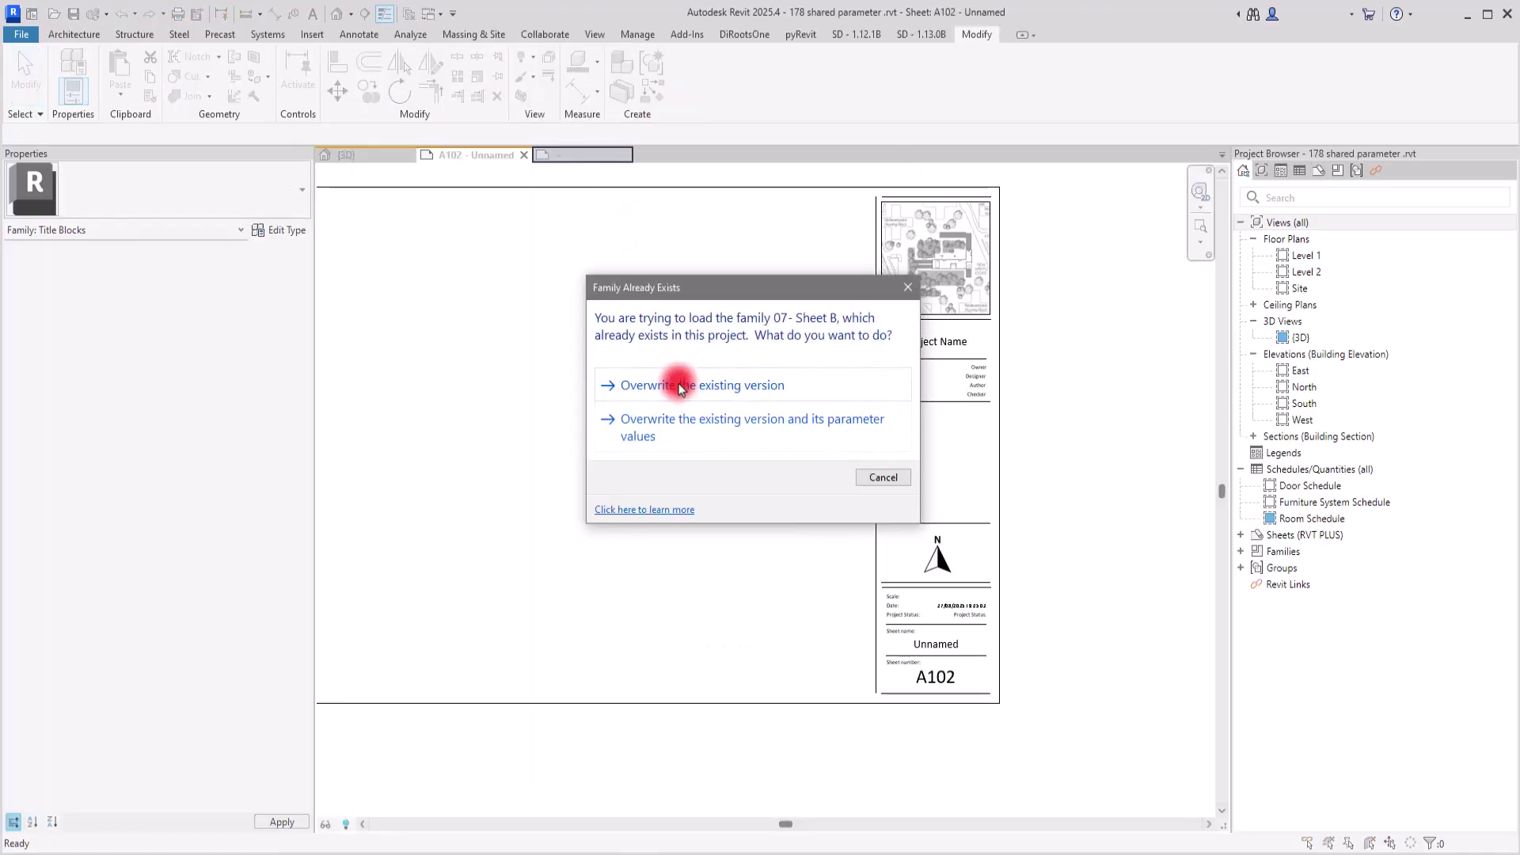
click(679, 388)
scroll(970, 617, up, 5)
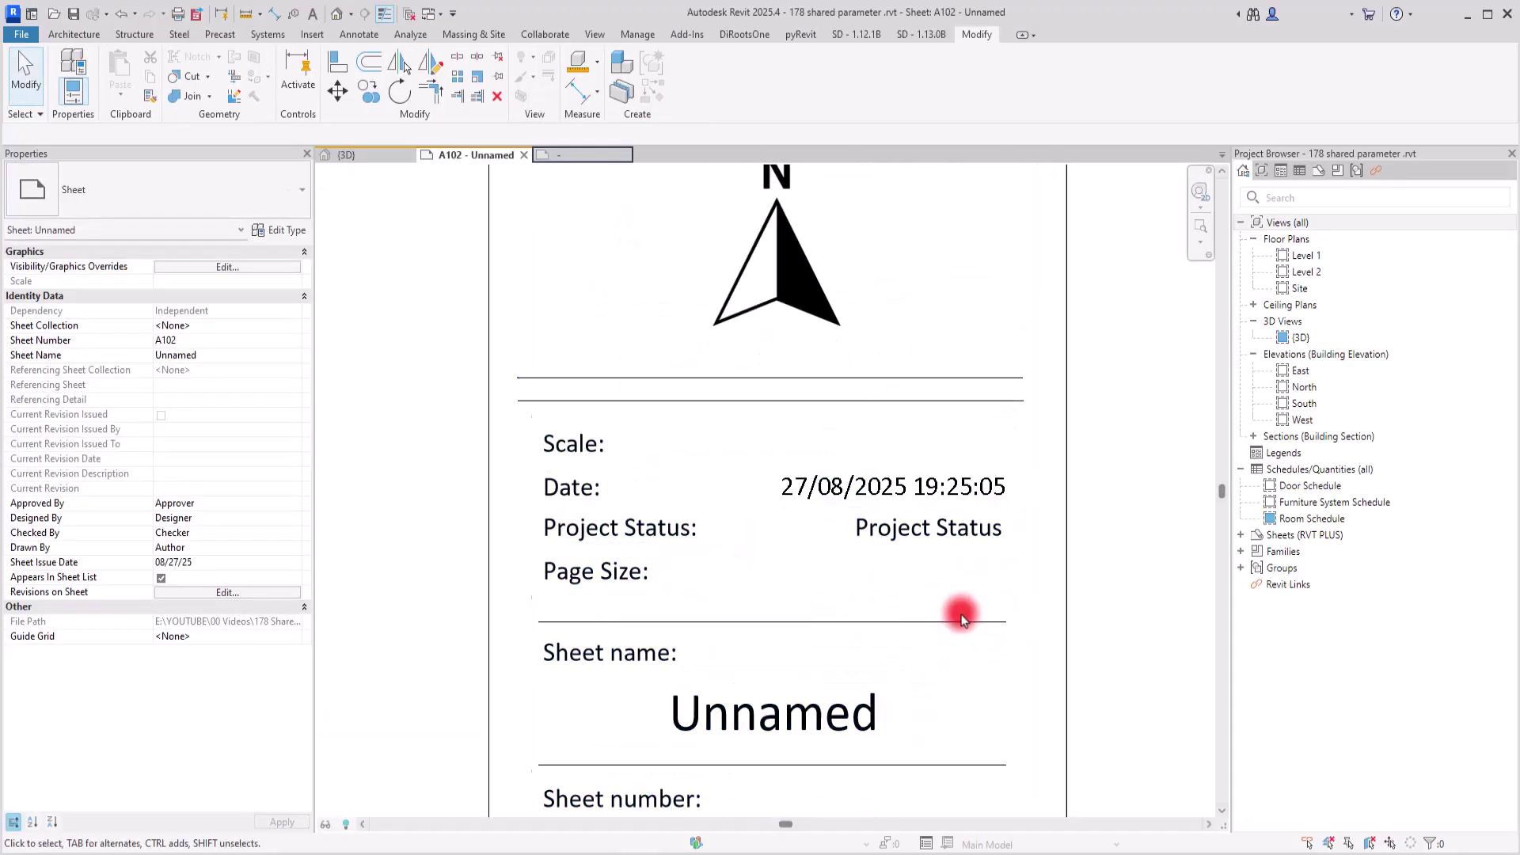
scroll(787, 592, down, 6)
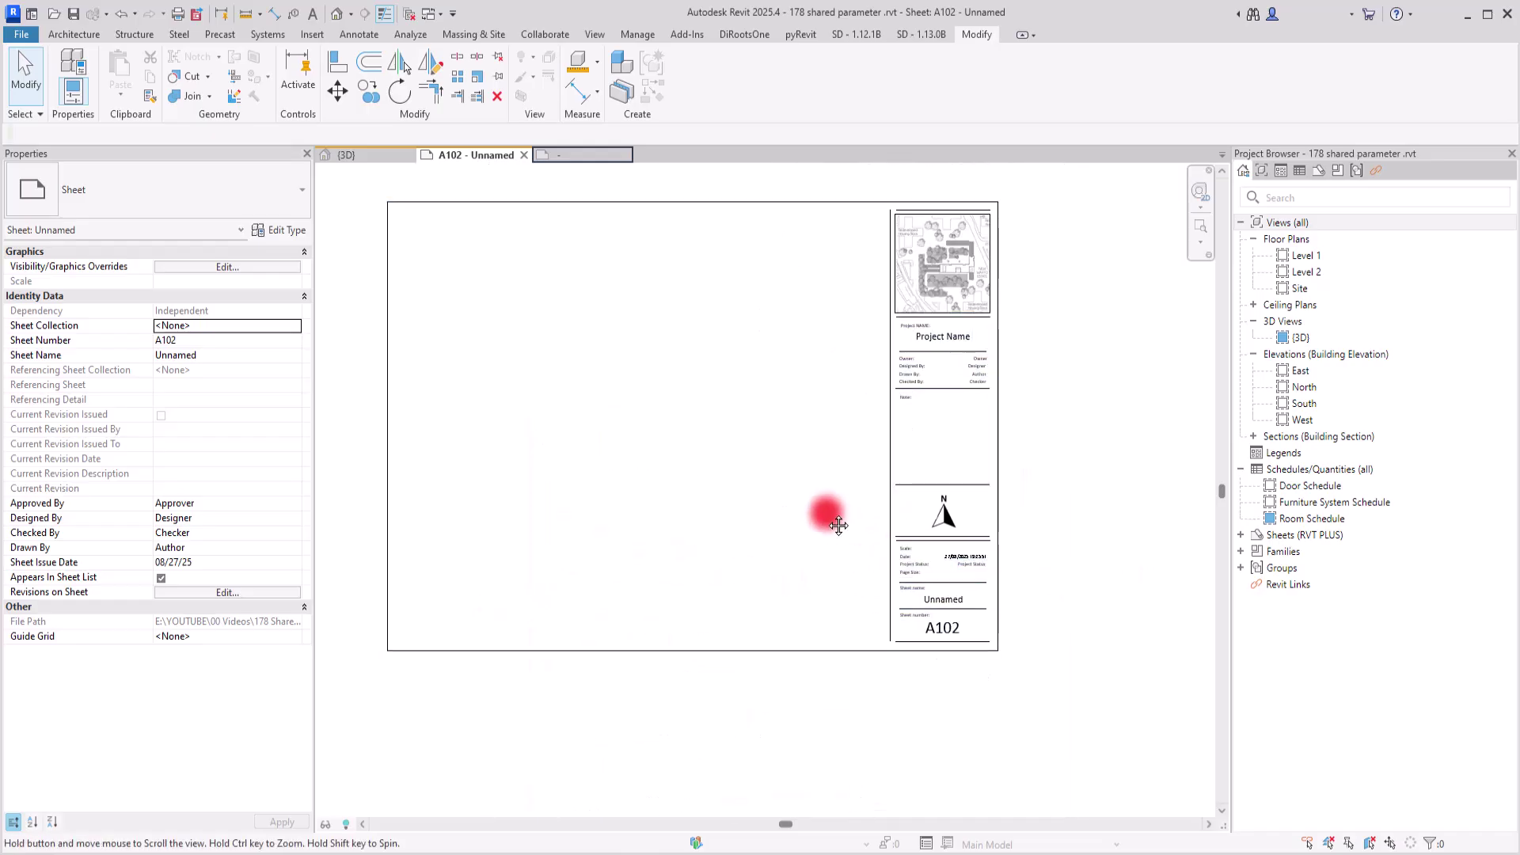
Step: Select the title block on sheet A102 and check its properties for a PAGE SIZE field
middle_drag(839, 523, 841, 534)
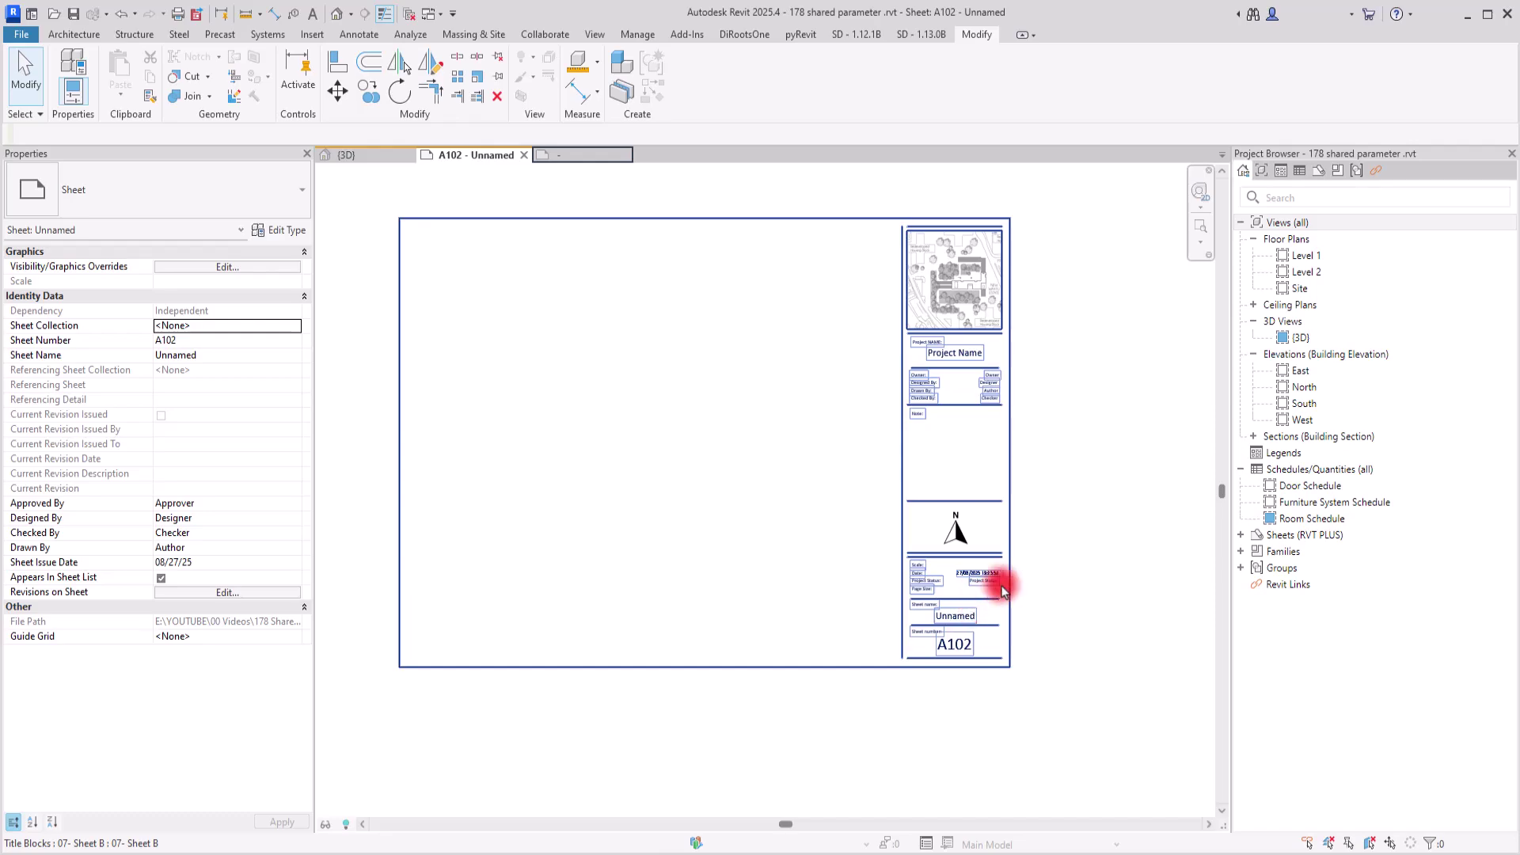
scroll(1001, 584, up, 2)
click(911, 529)
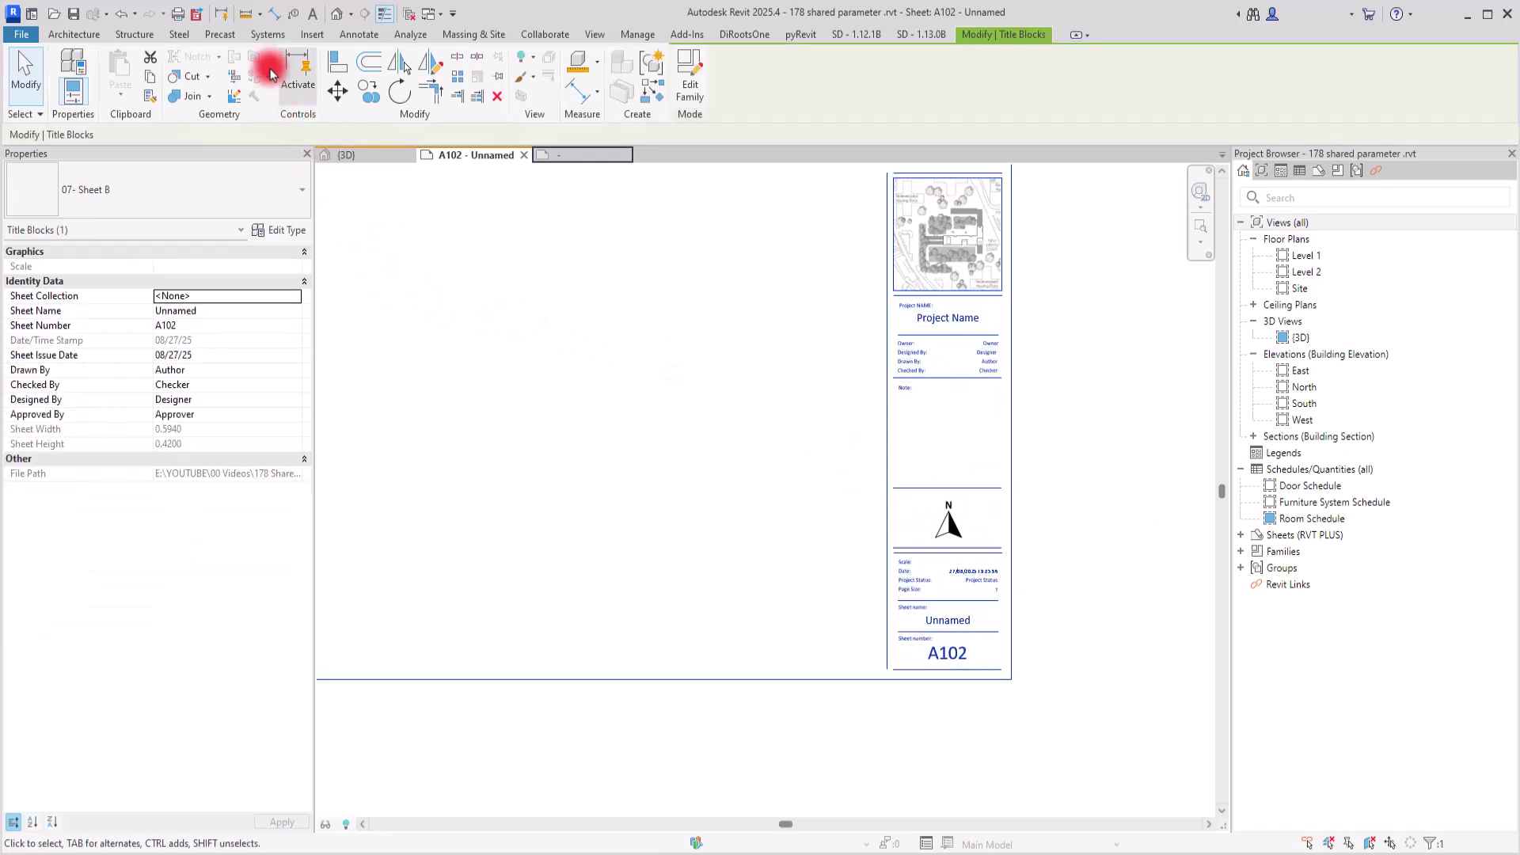
Step: Start a new project parameter based on the shared parameter PAGE SIZE from the PAGE SIZE group
click(634, 34)
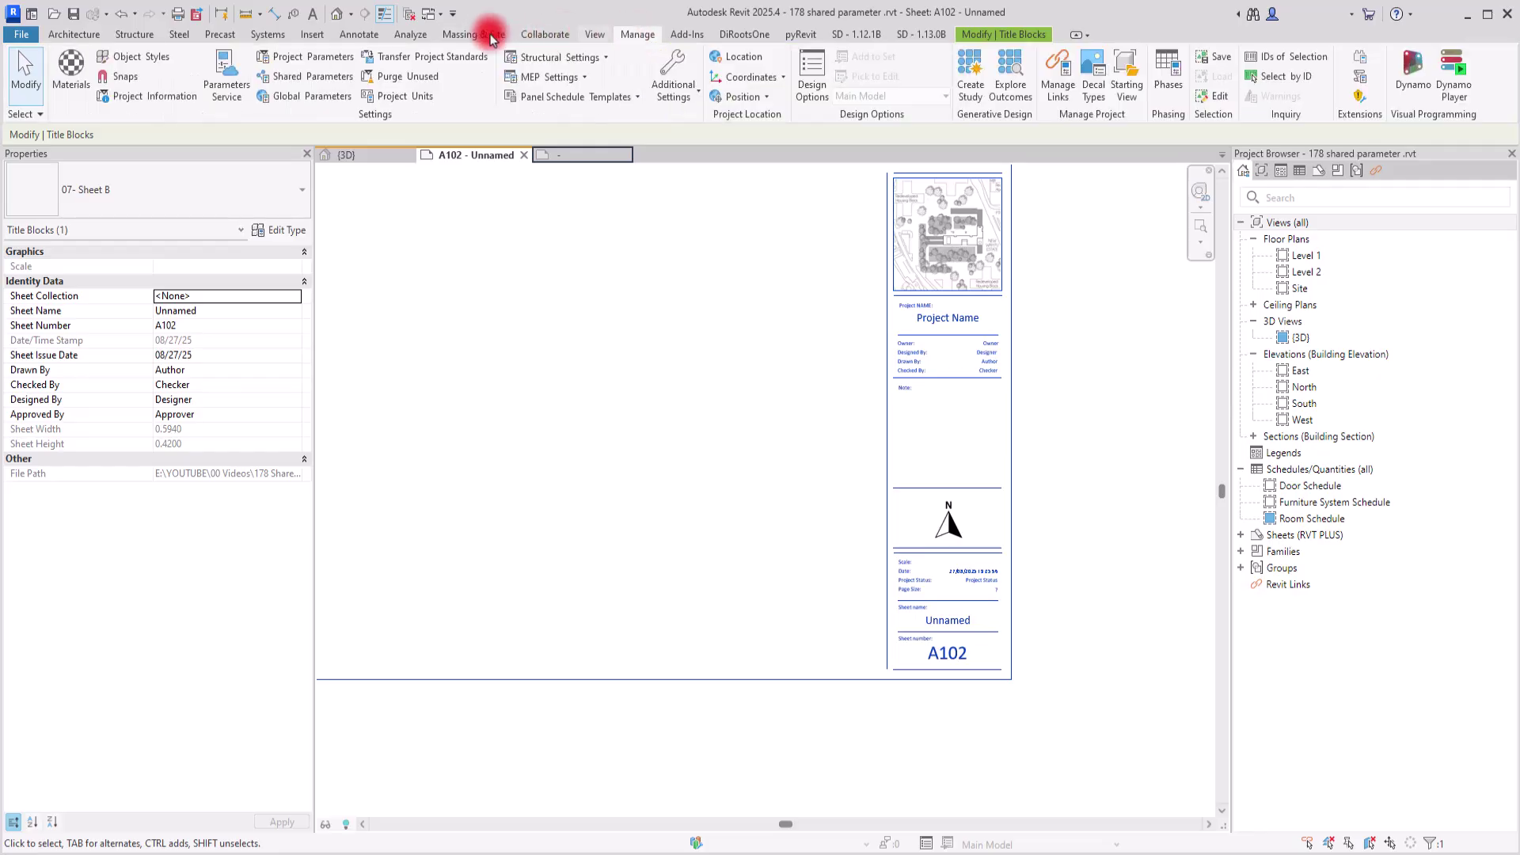
click(296, 62)
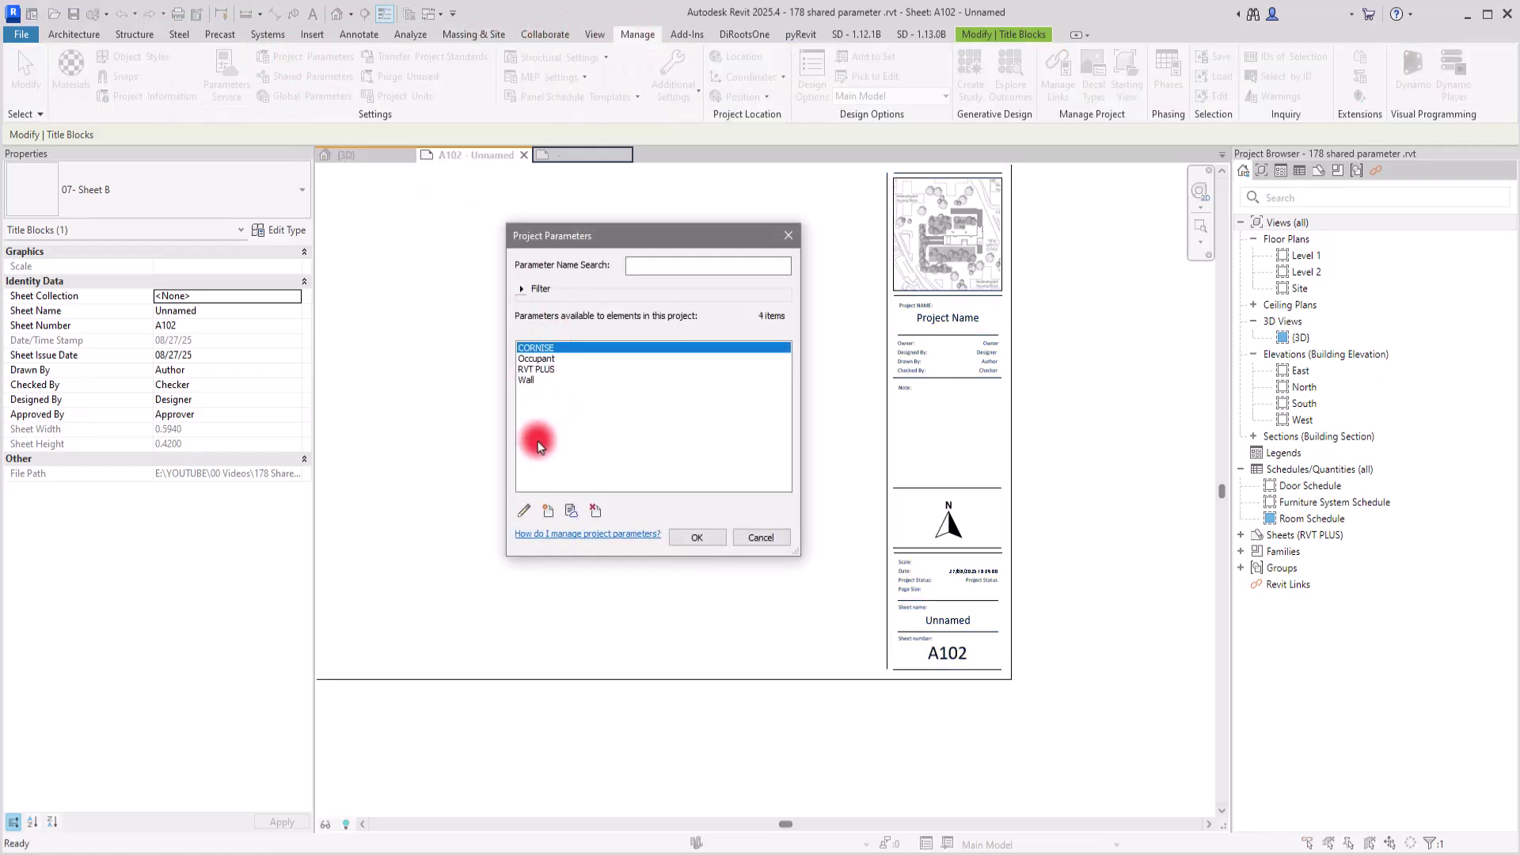
click(548, 513)
click(399, 241)
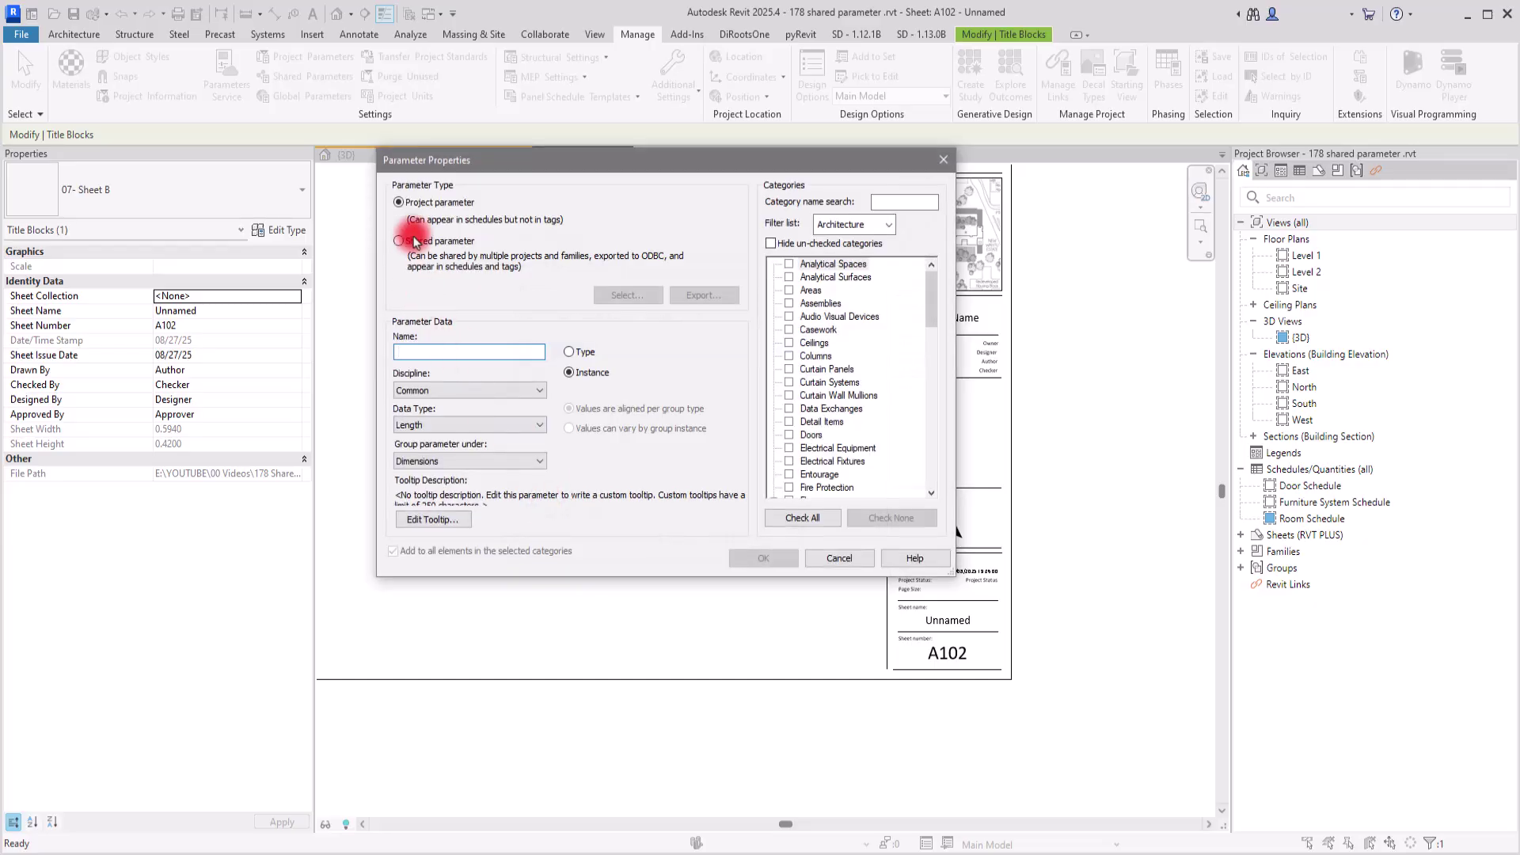
click(607, 294)
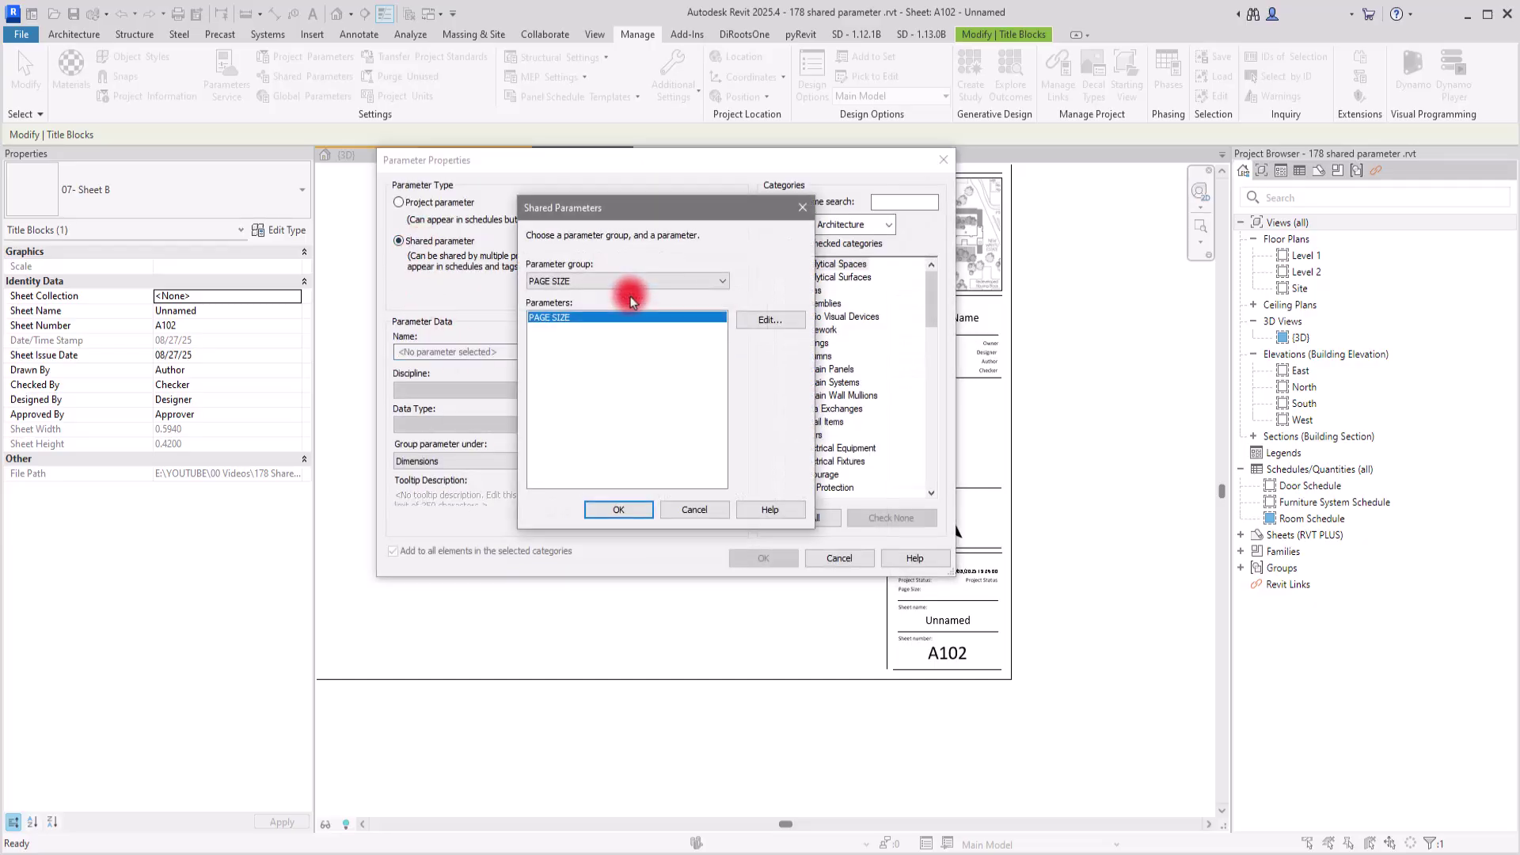
click(618, 509)
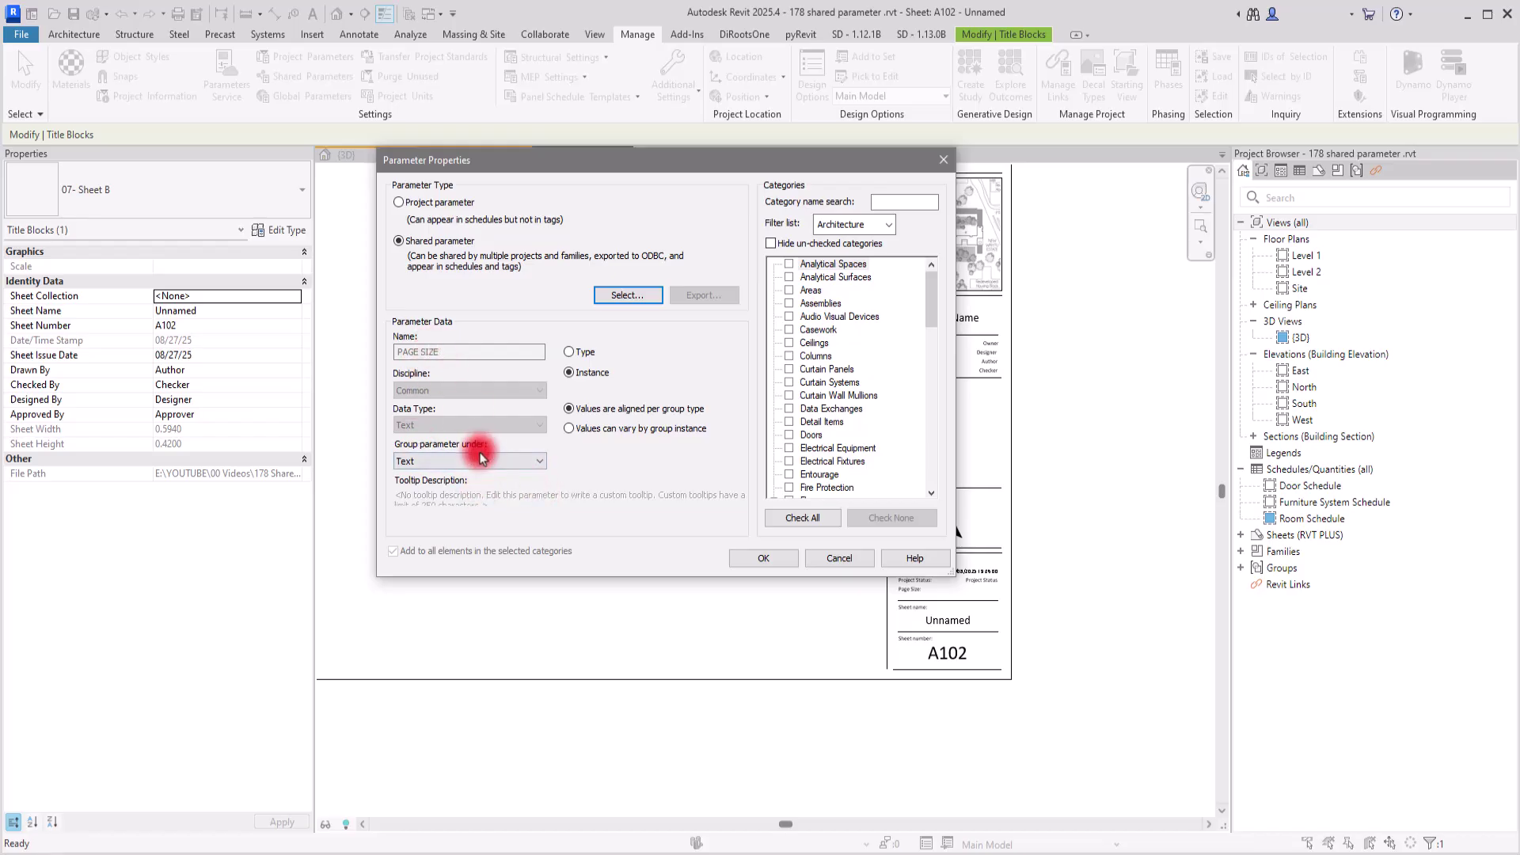
Step: Make PAGE SIZE an instance parameter for the Sheets category and add it to the project parameters
click(595, 374)
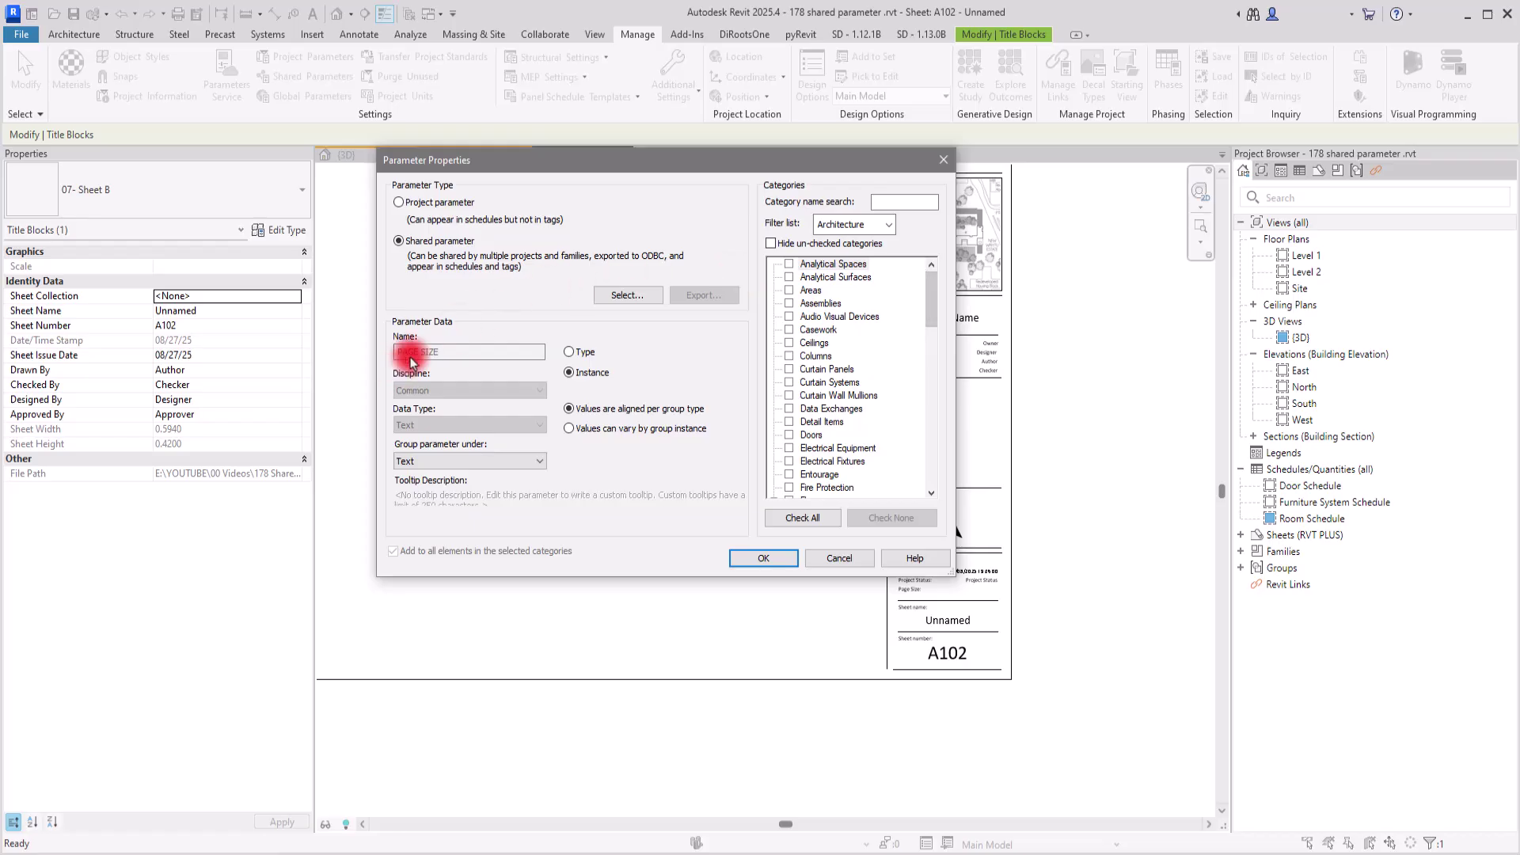
drag(932, 284, 930, 400)
click(789, 384)
click(761, 562)
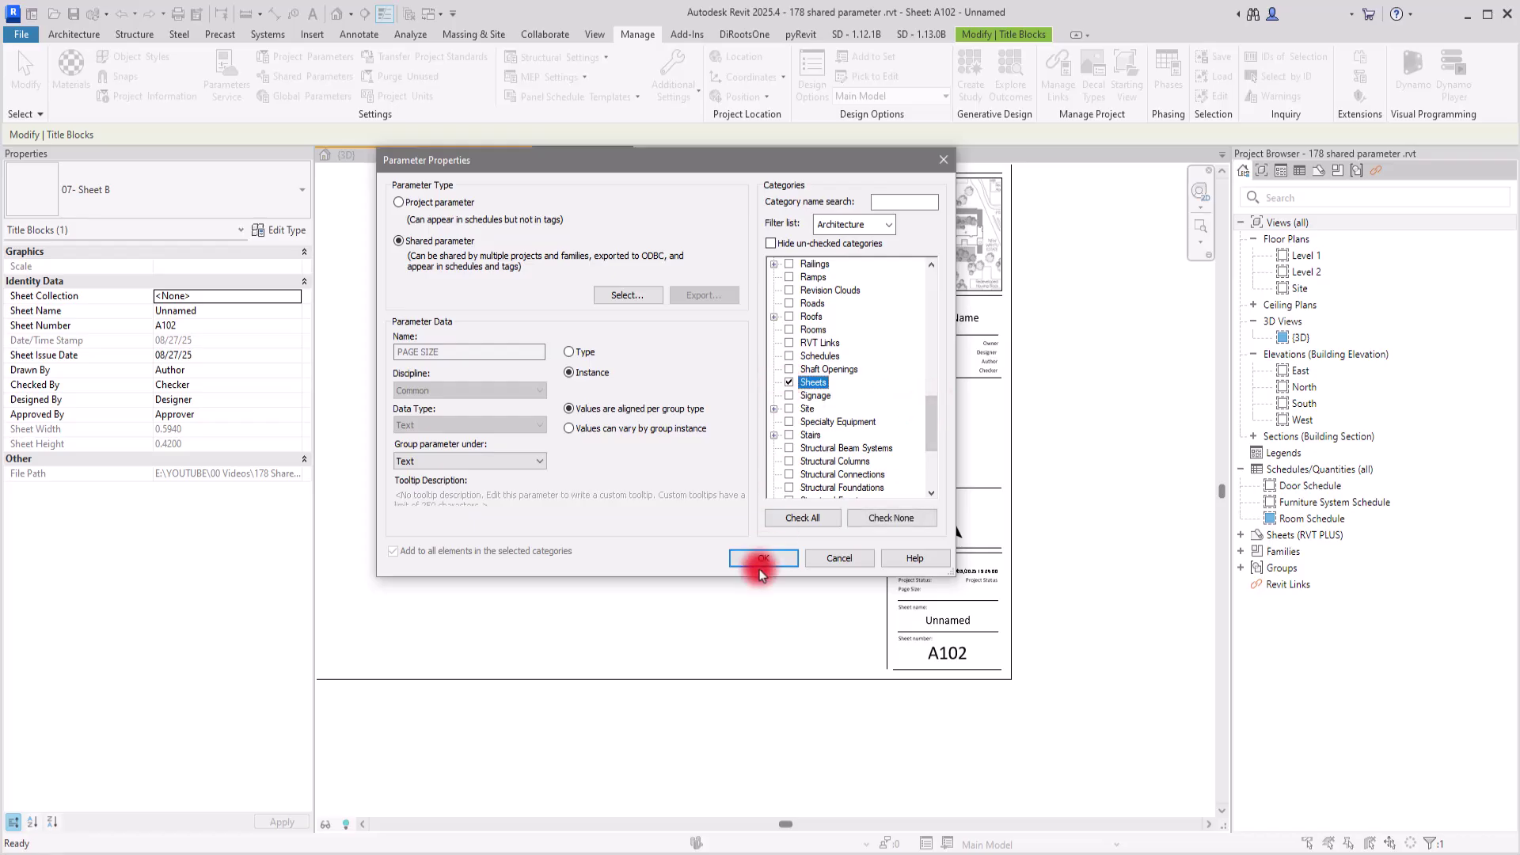
click(672, 538)
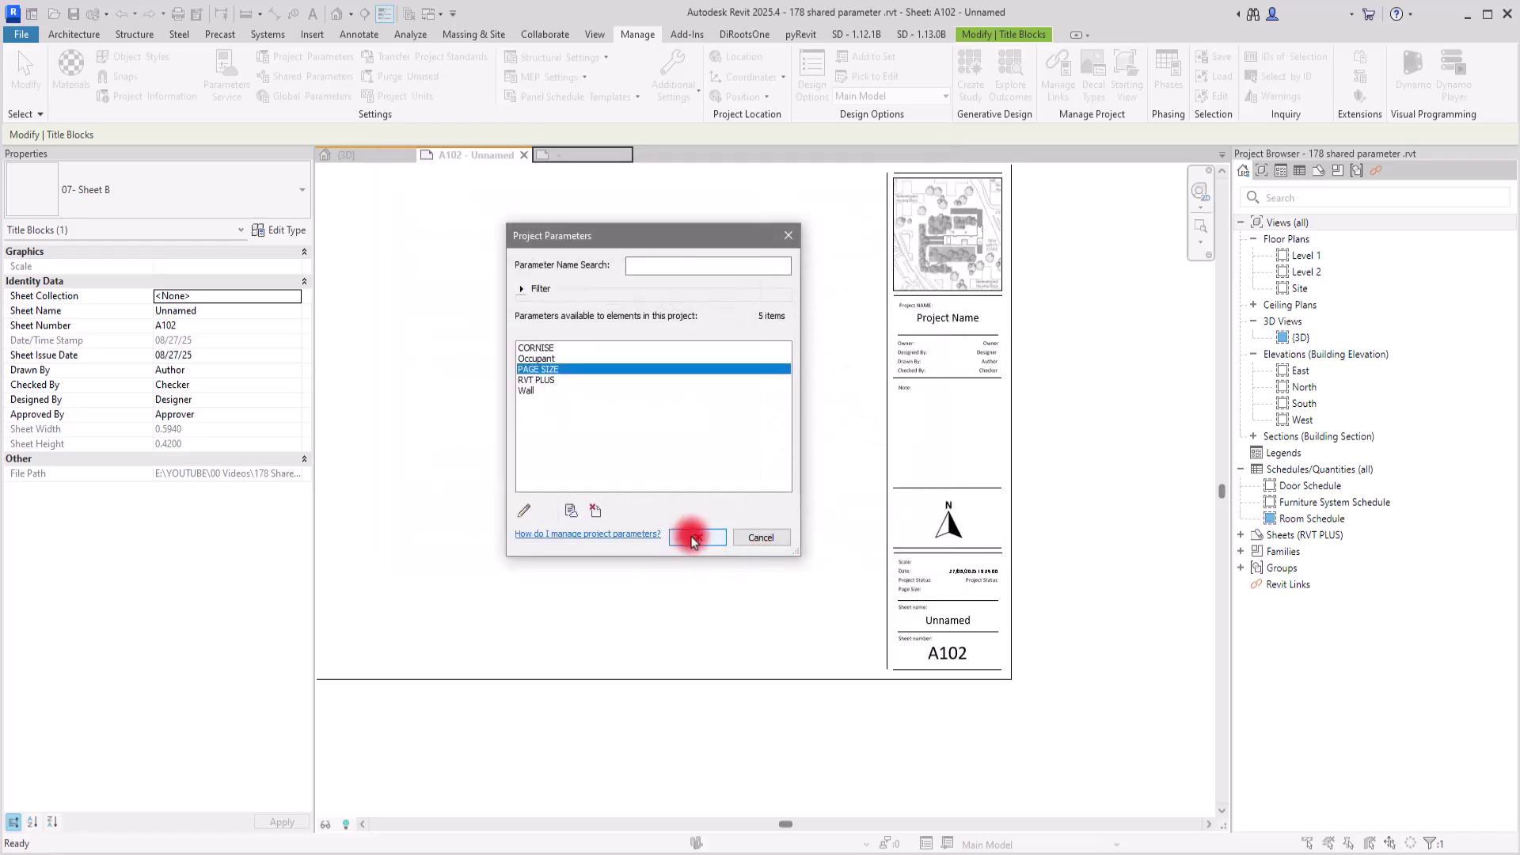
Step: Set the PAGE SIZE property of sheet A102 to A3 and check the Page Size row in its title block
click(1000, 560)
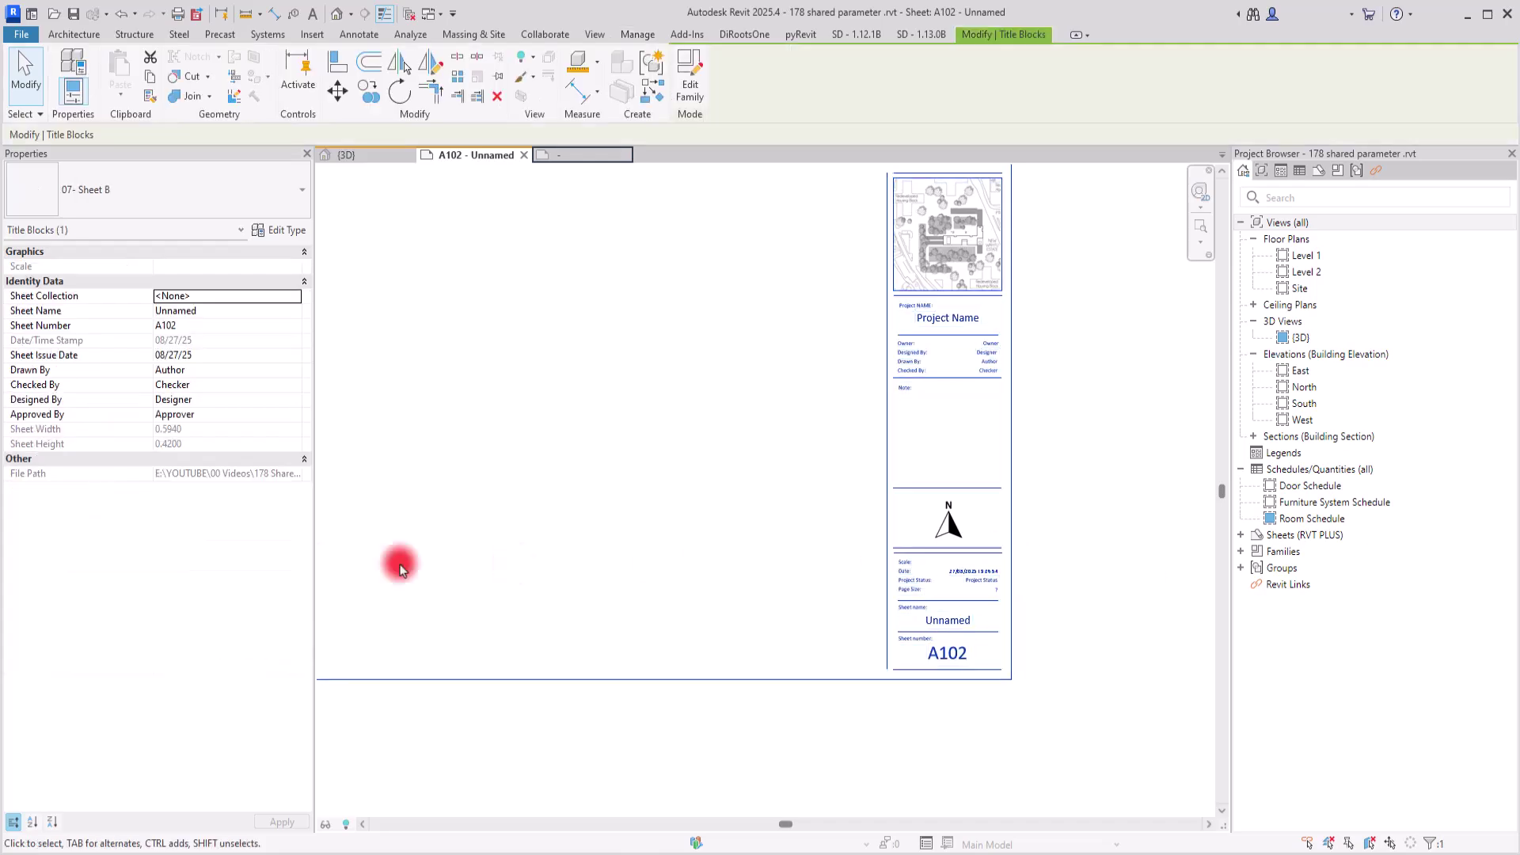
click(644, 451)
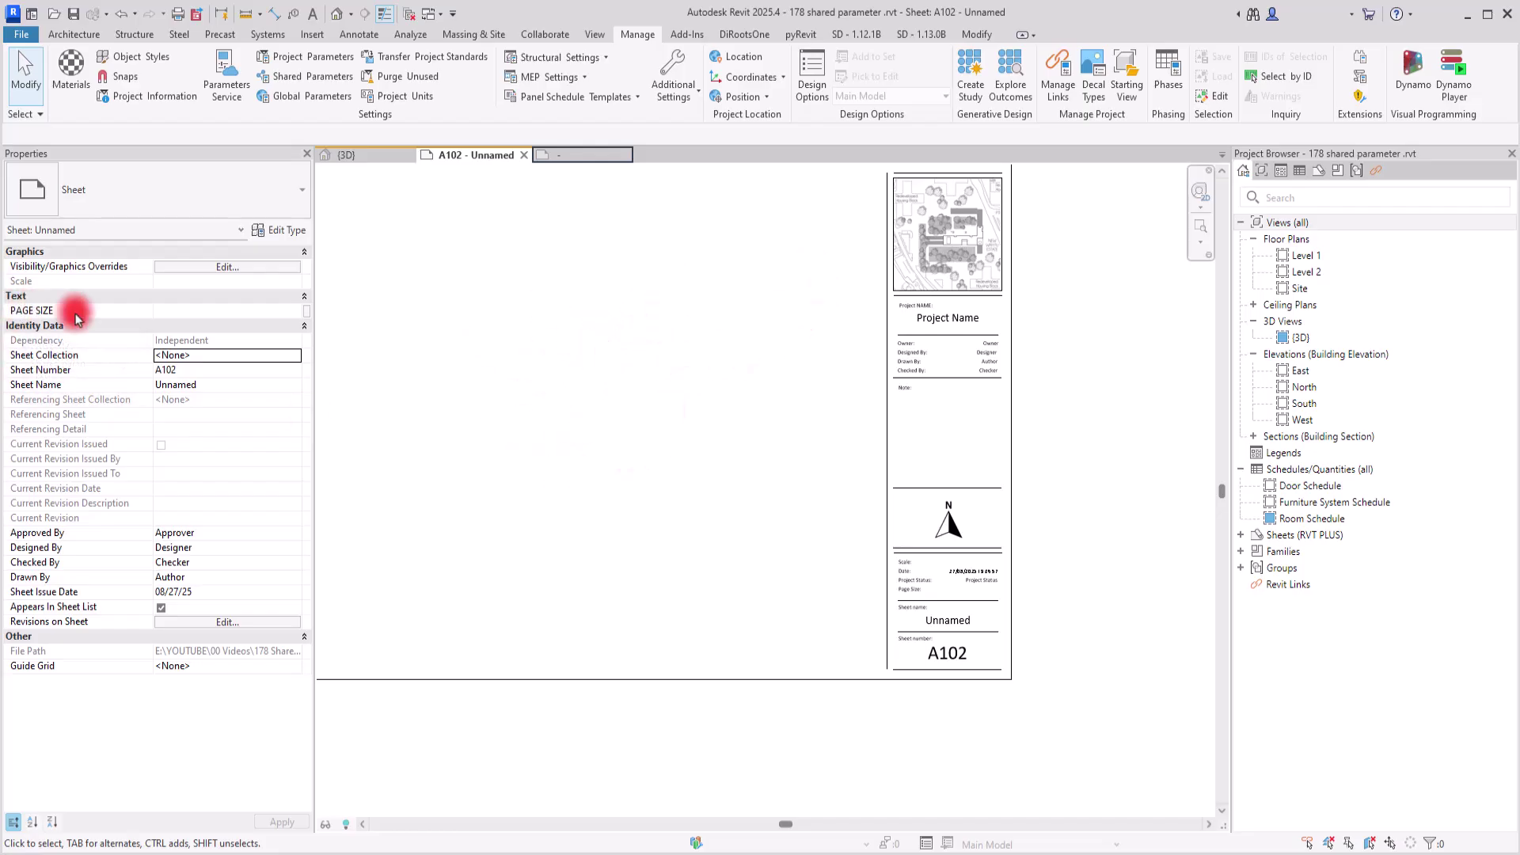
click(244, 312)
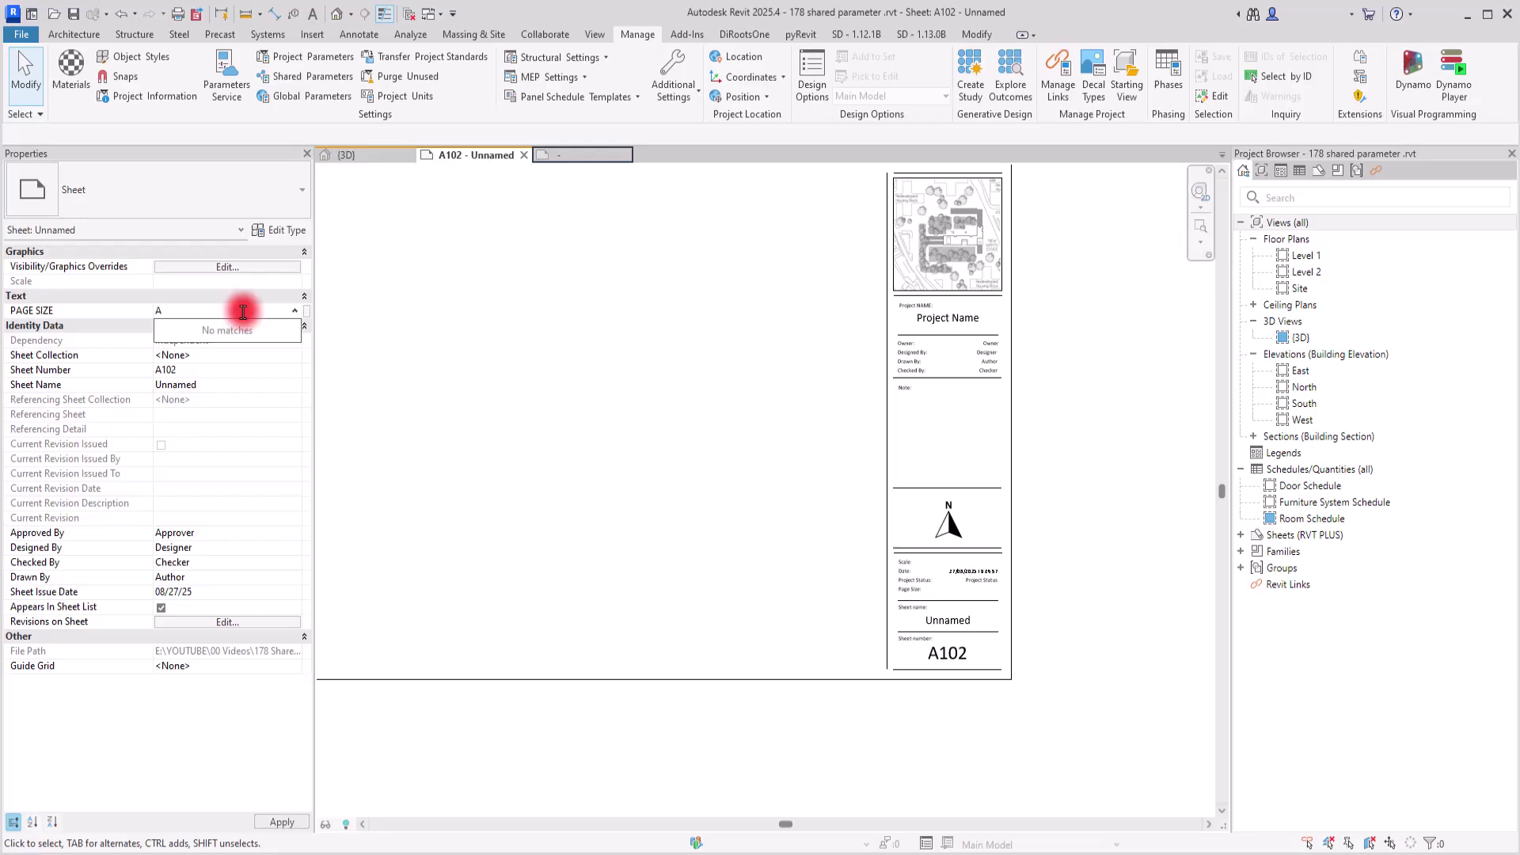
click(619, 364)
scroll(1006, 633, up, 5)
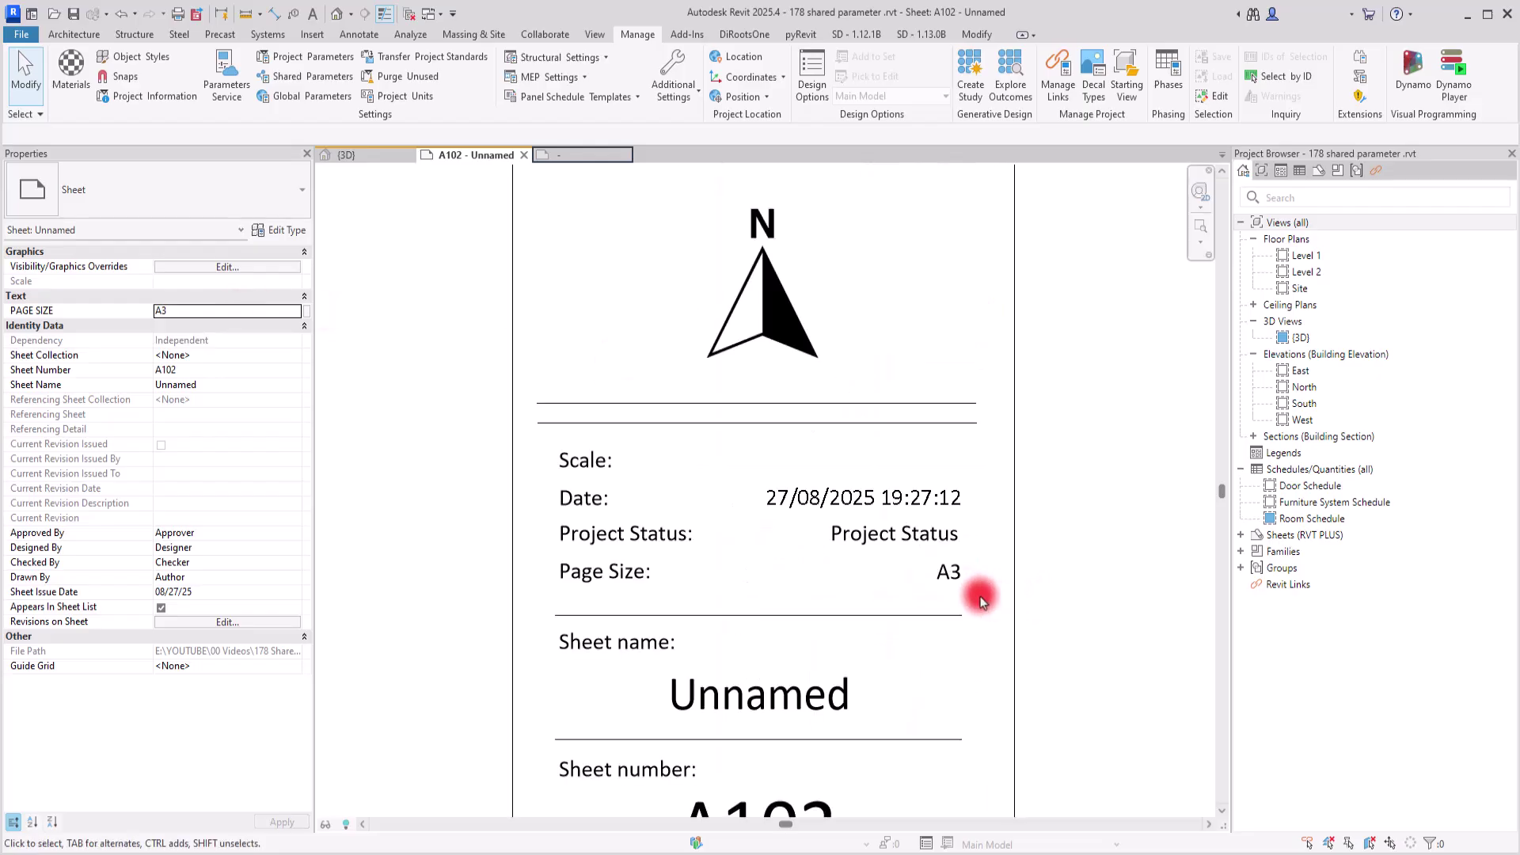
scroll(974, 618, down, 10)
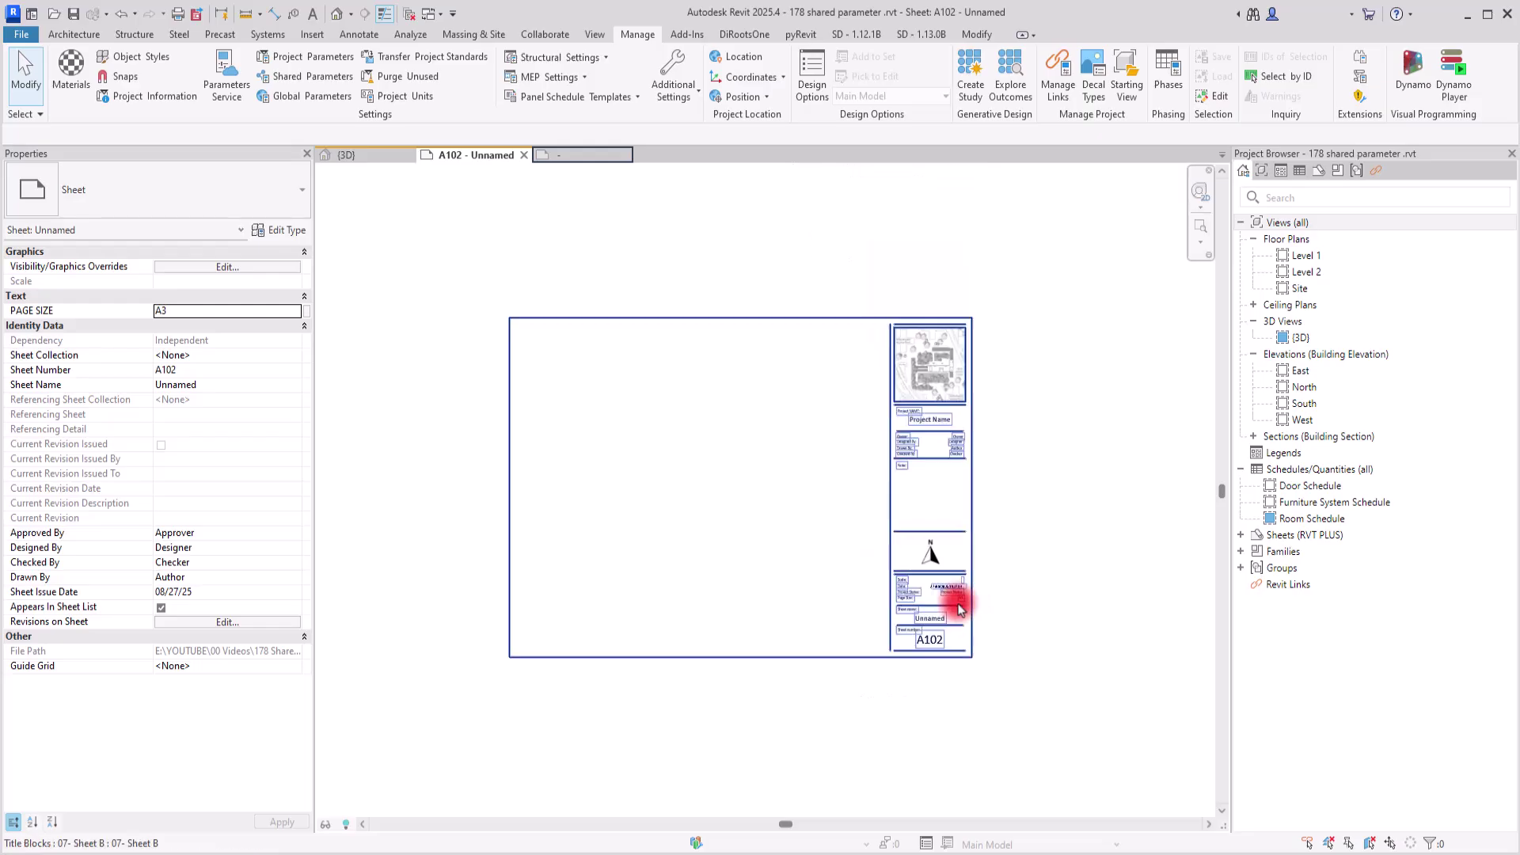
scroll(729, 513, up, 5)
scroll(769, 484, down, 2)
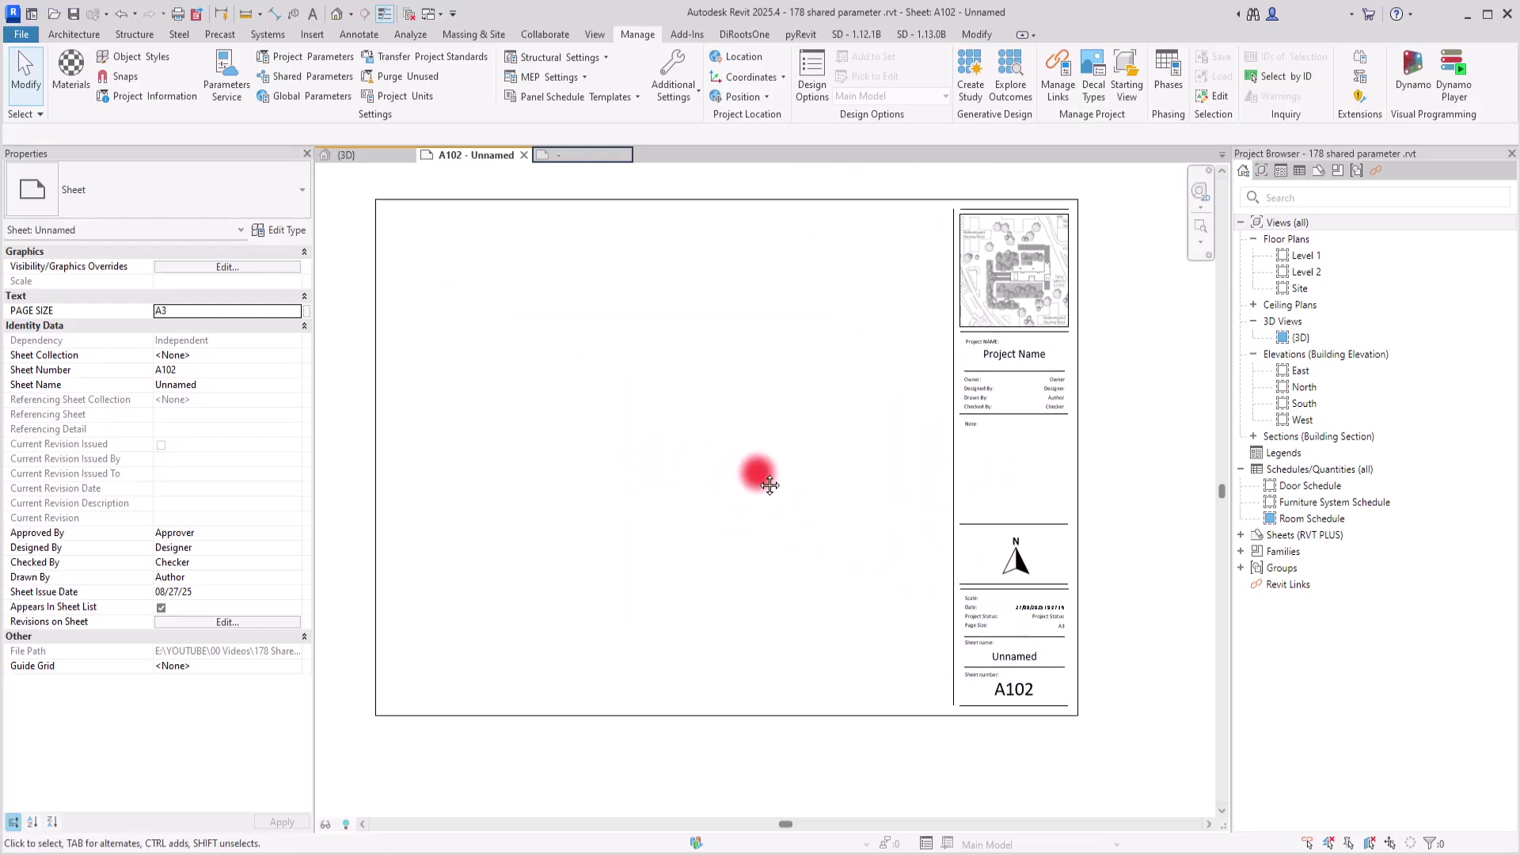
click(1200, 226)
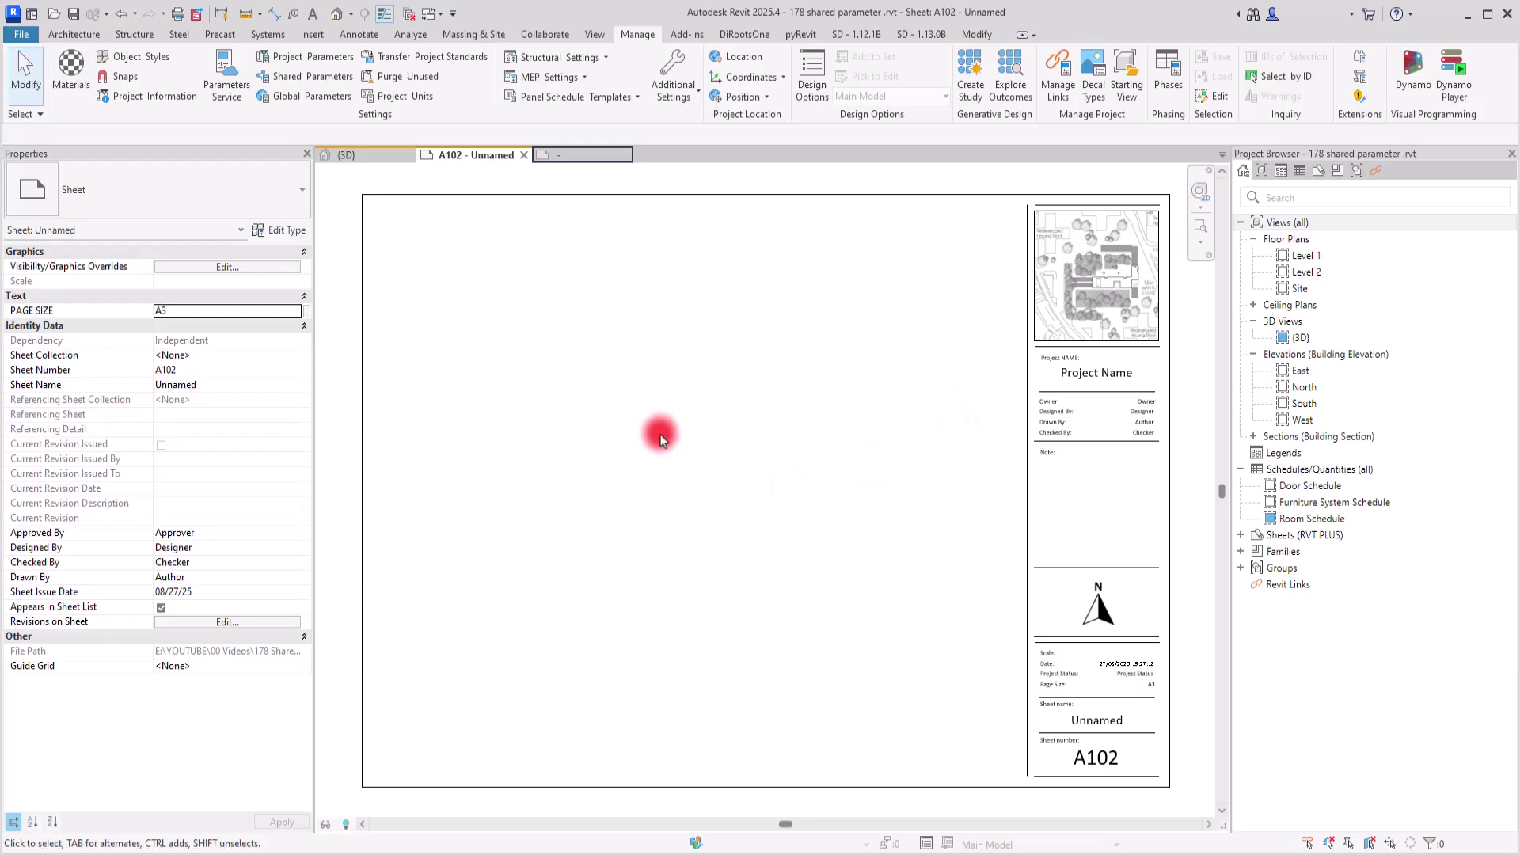